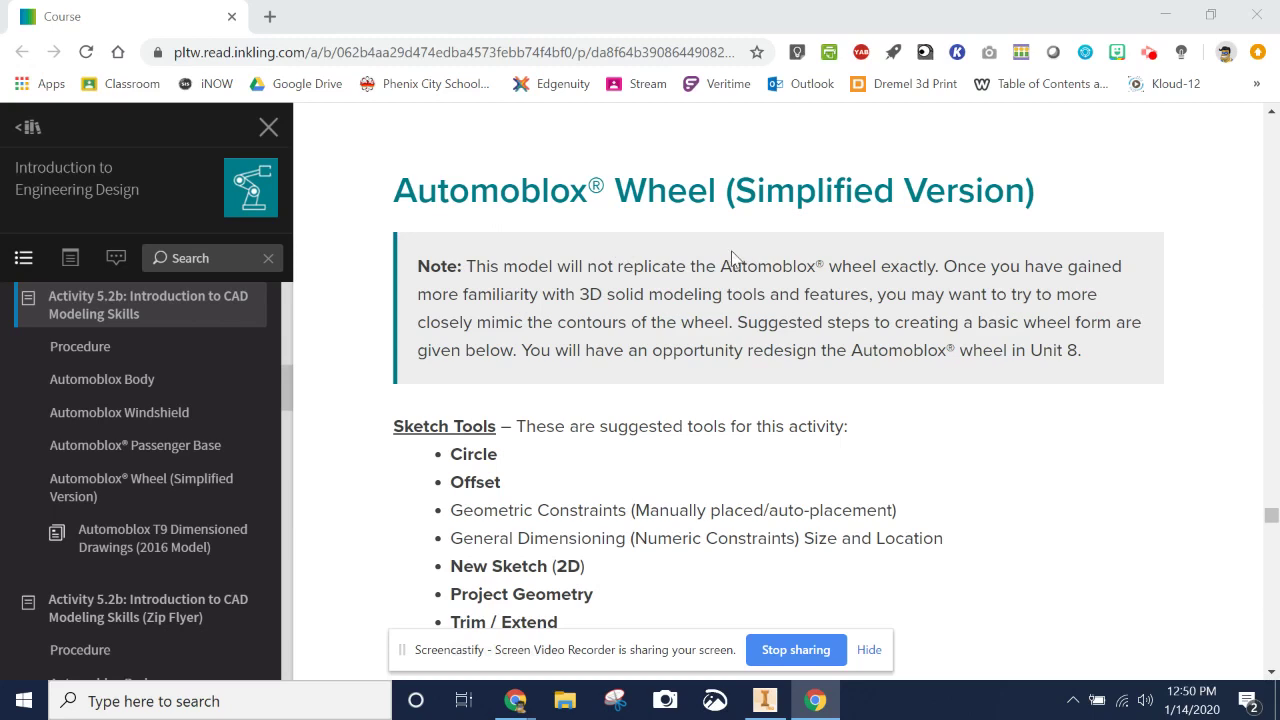
Step: Scroll the Automoblox Wheel page down to the step 9 dimensioned drawing, then switch to Inventor
scroll(752, 244, "down", 1)
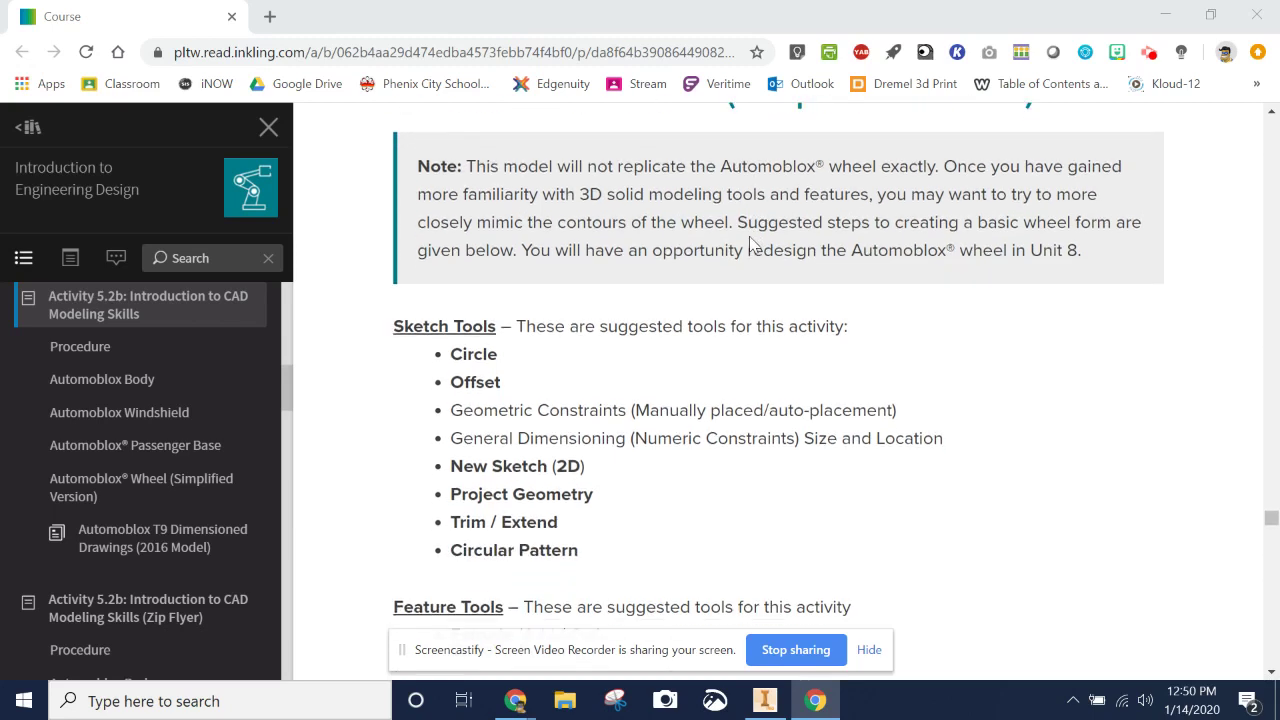
scroll(752, 244, "down", 1)
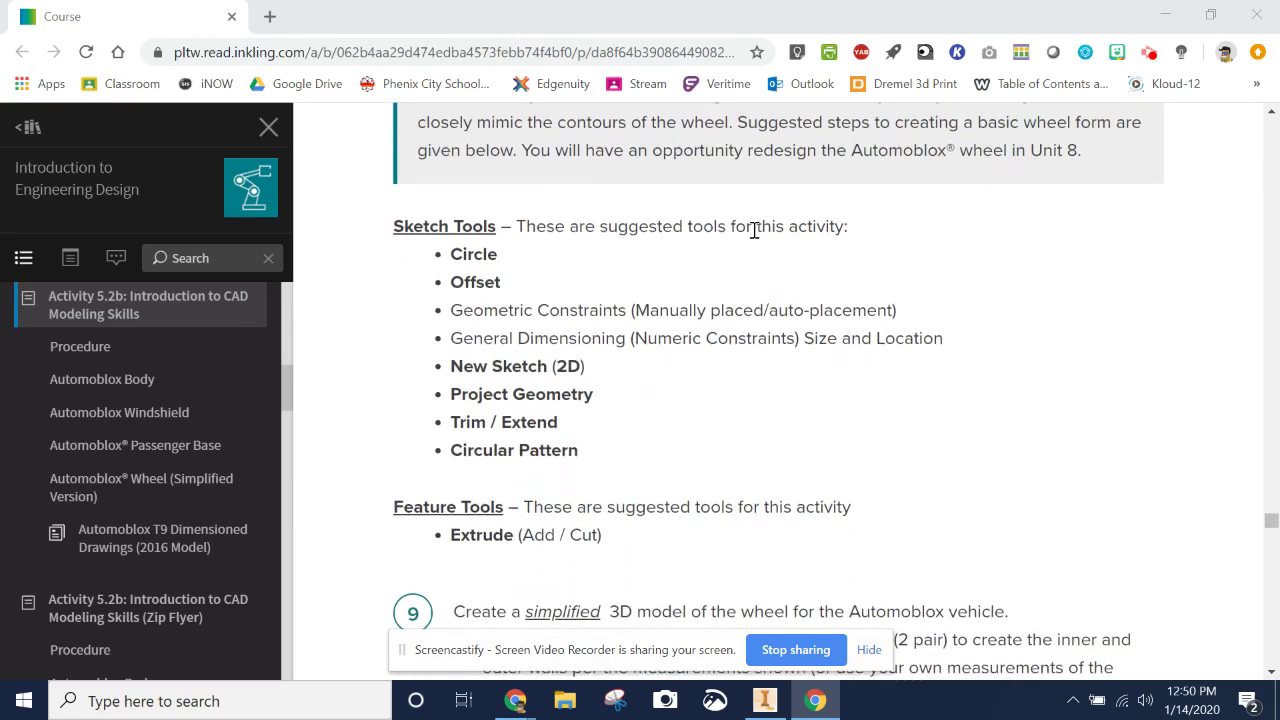
scroll(752, 229, "down", 3)
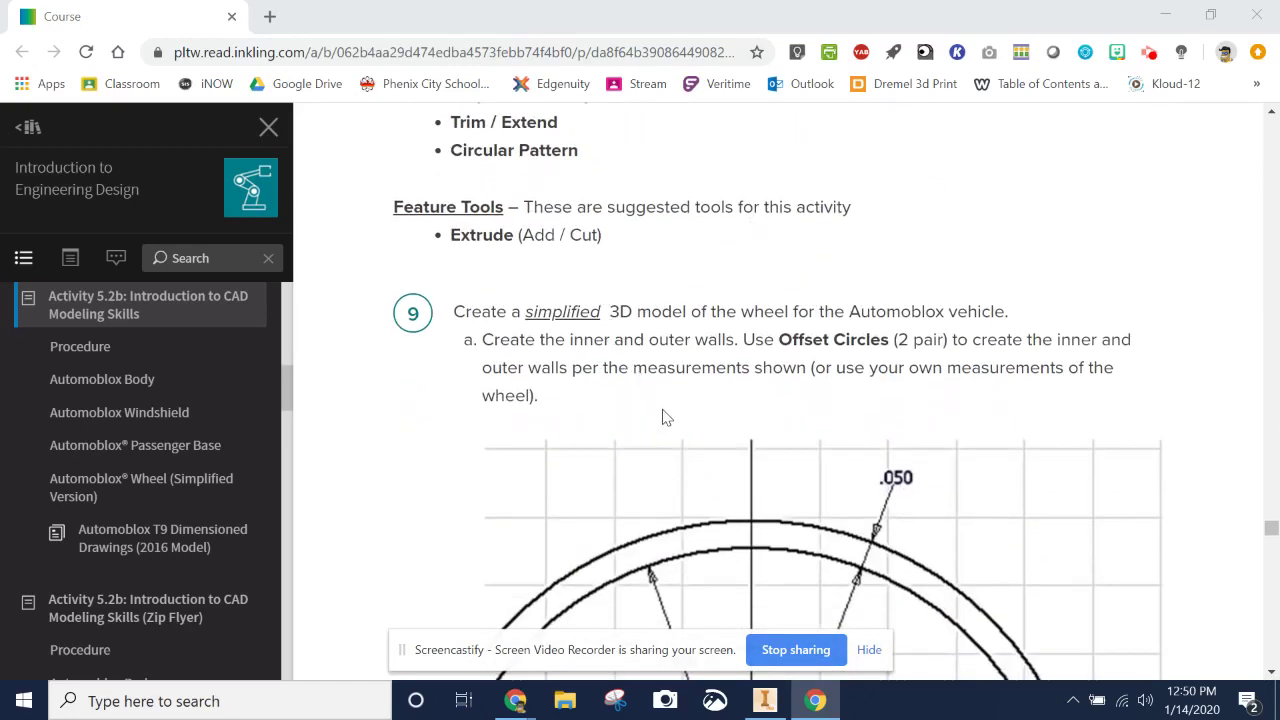
scroll(662, 410, "down", 3)
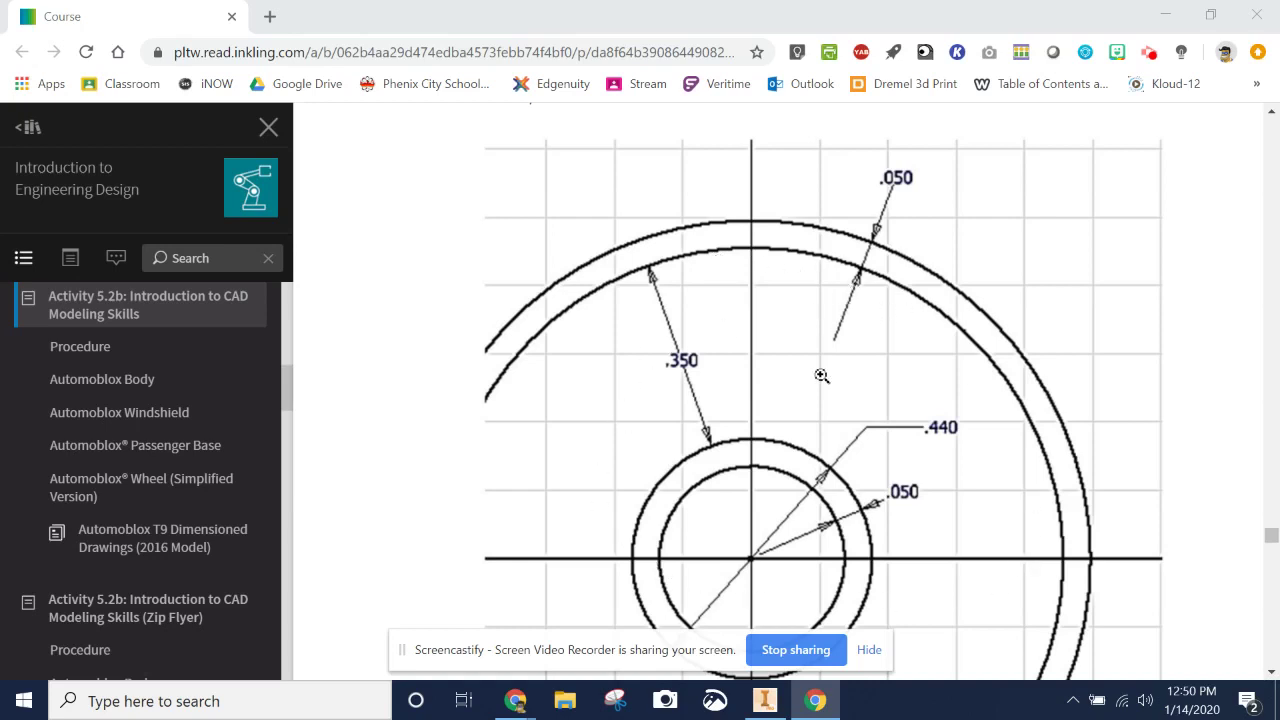
left_click(765, 700)
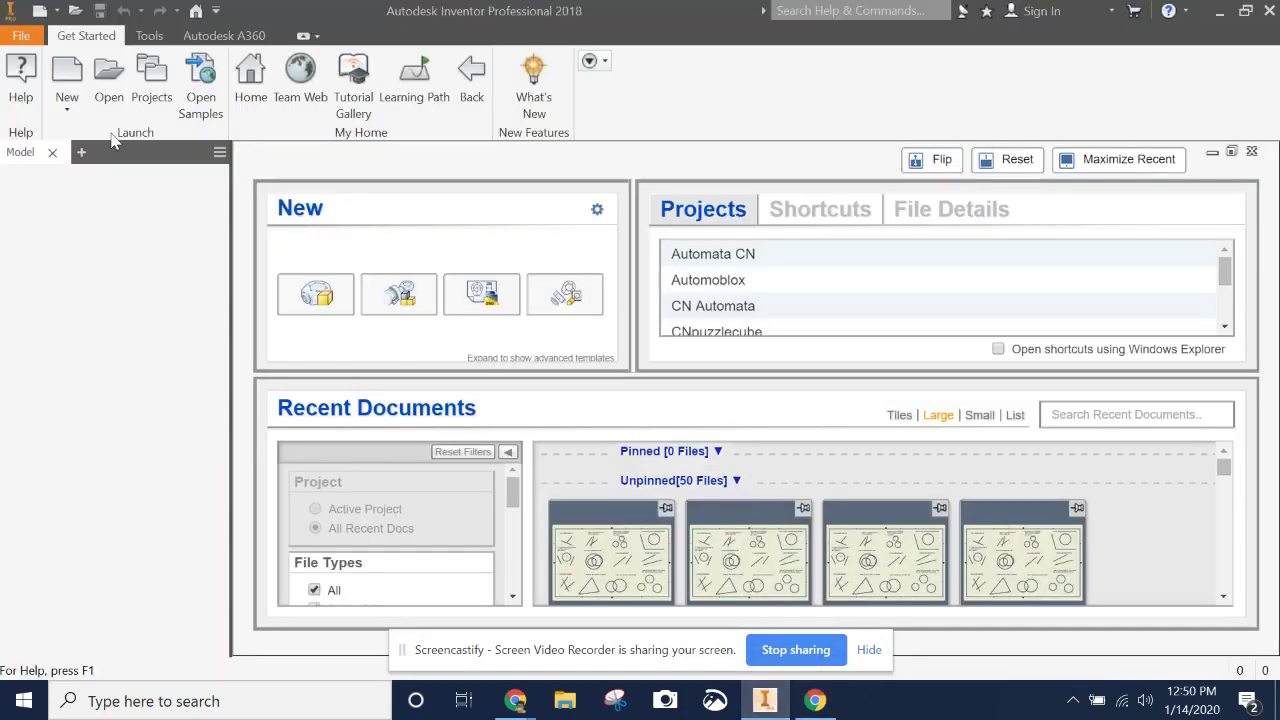
Step: Create a new Standard (in).ipt part and start a 2D sketch on its XY plane
left_click(68, 78)
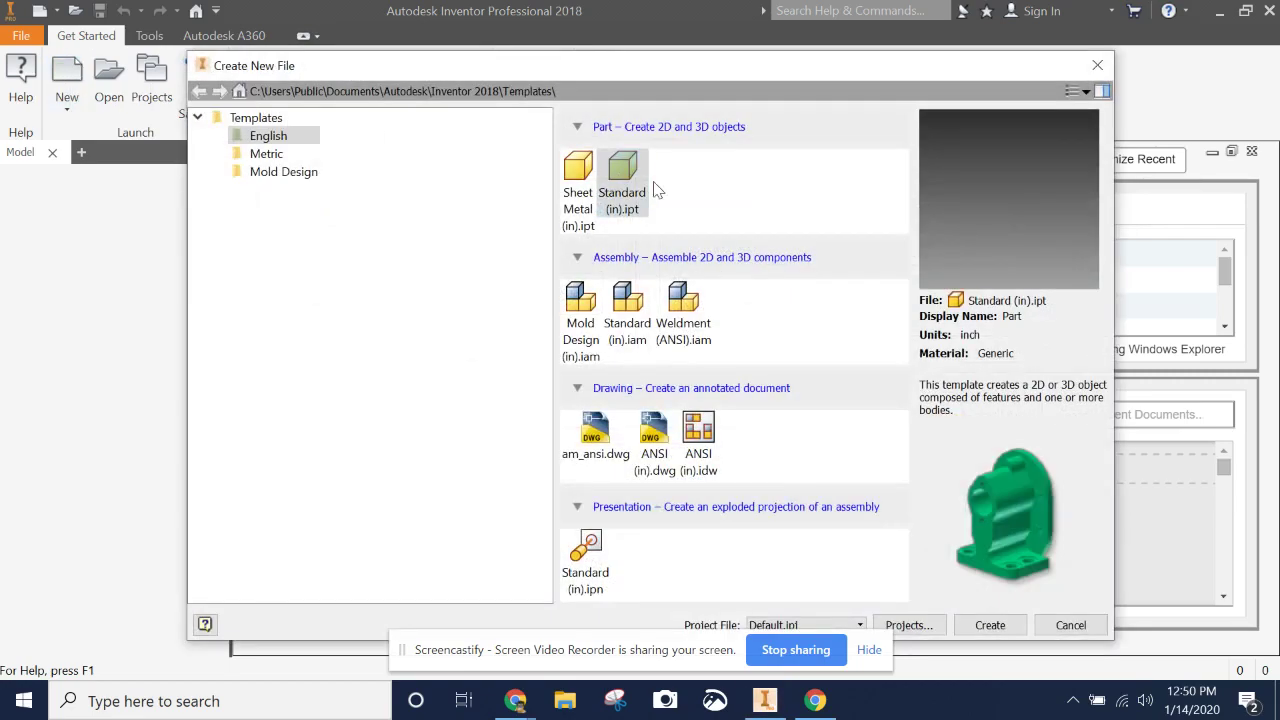
left_click(640, 190)
left_click(992, 627)
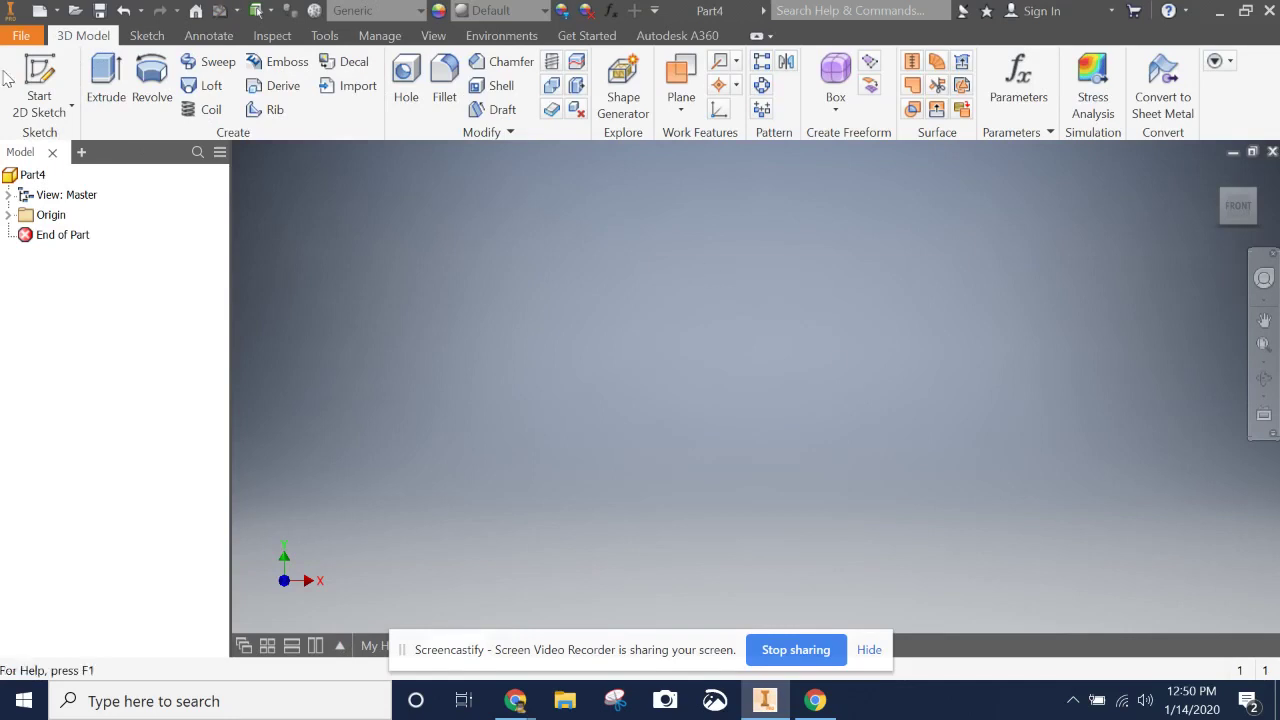
left_click(57, 80)
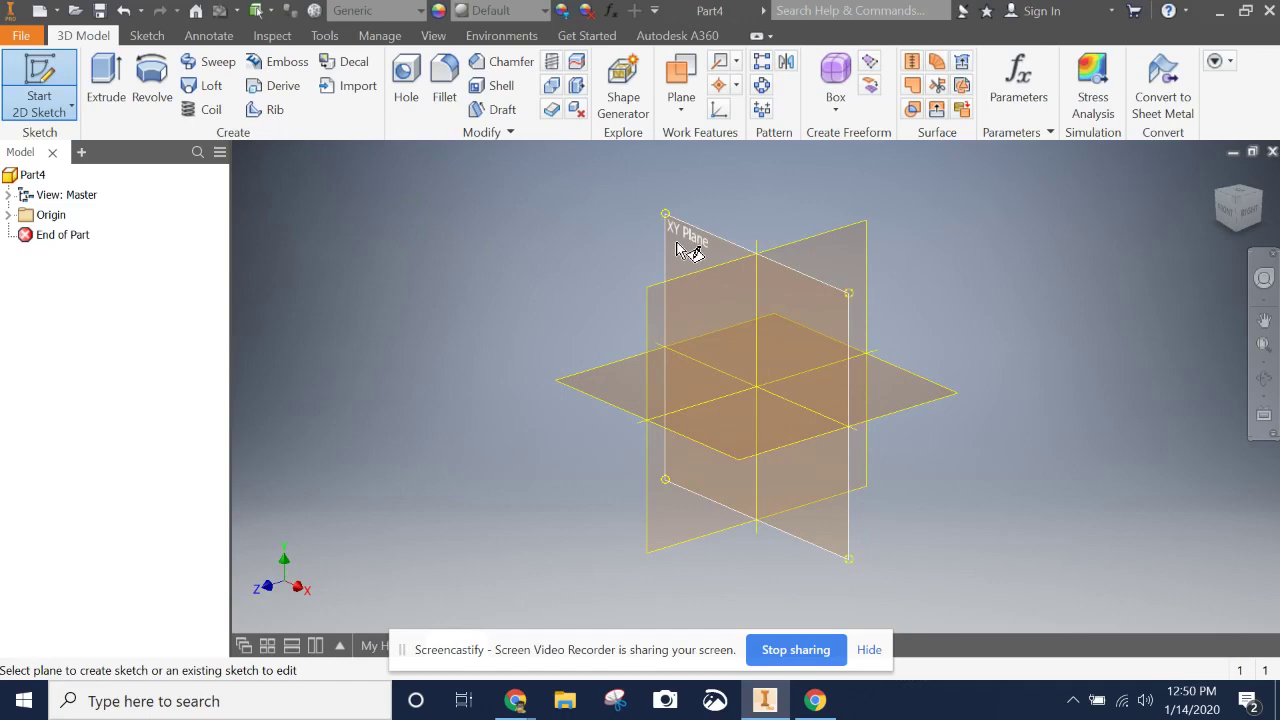
left_click(678, 244)
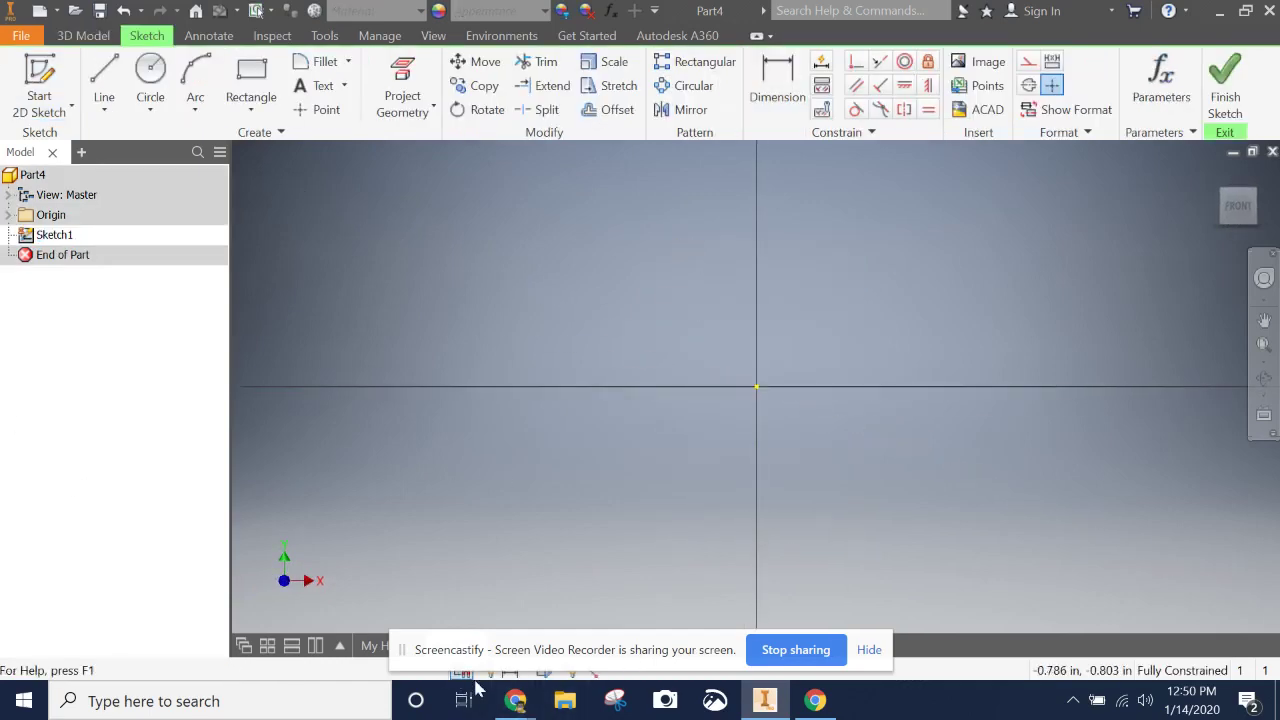
Step: Bring up the wheel drawing in Chrome to check its .050, .350 and .440 dimensions
mouse_move(515, 700)
left_click(507, 616)
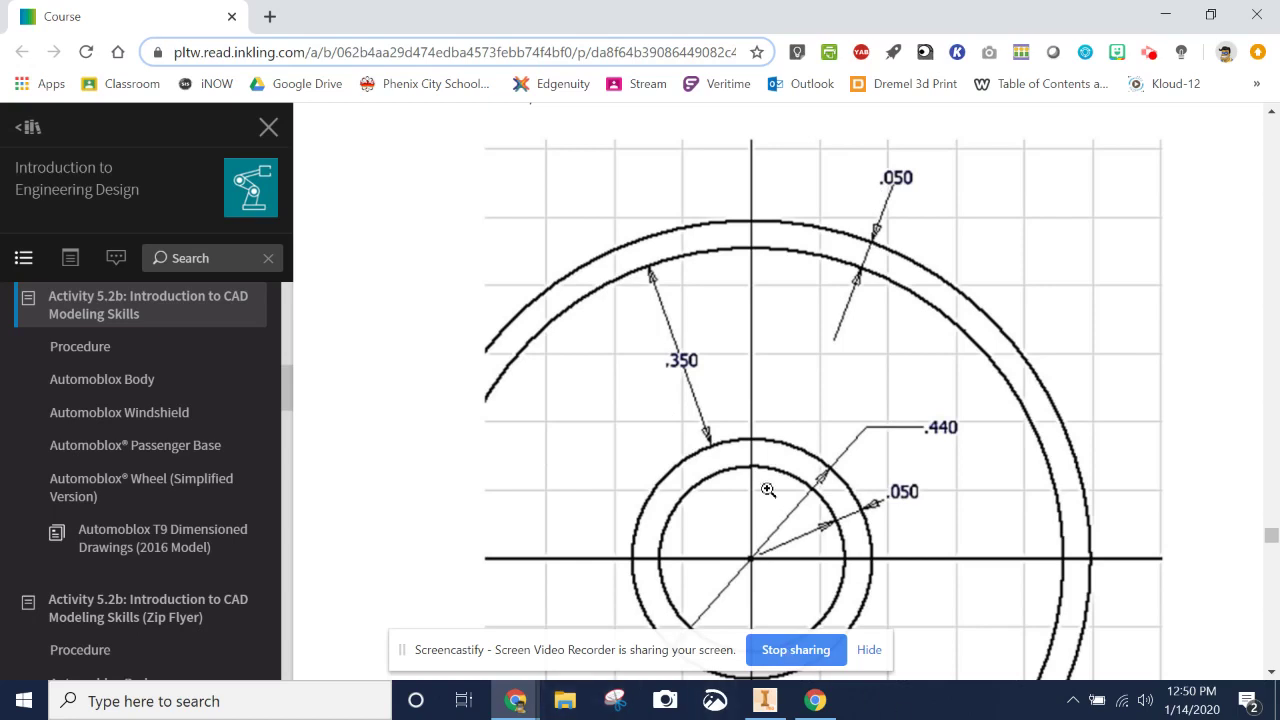
Step: Draw a 0.680 in circle centred on the sketch origin
left_click(765, 700)
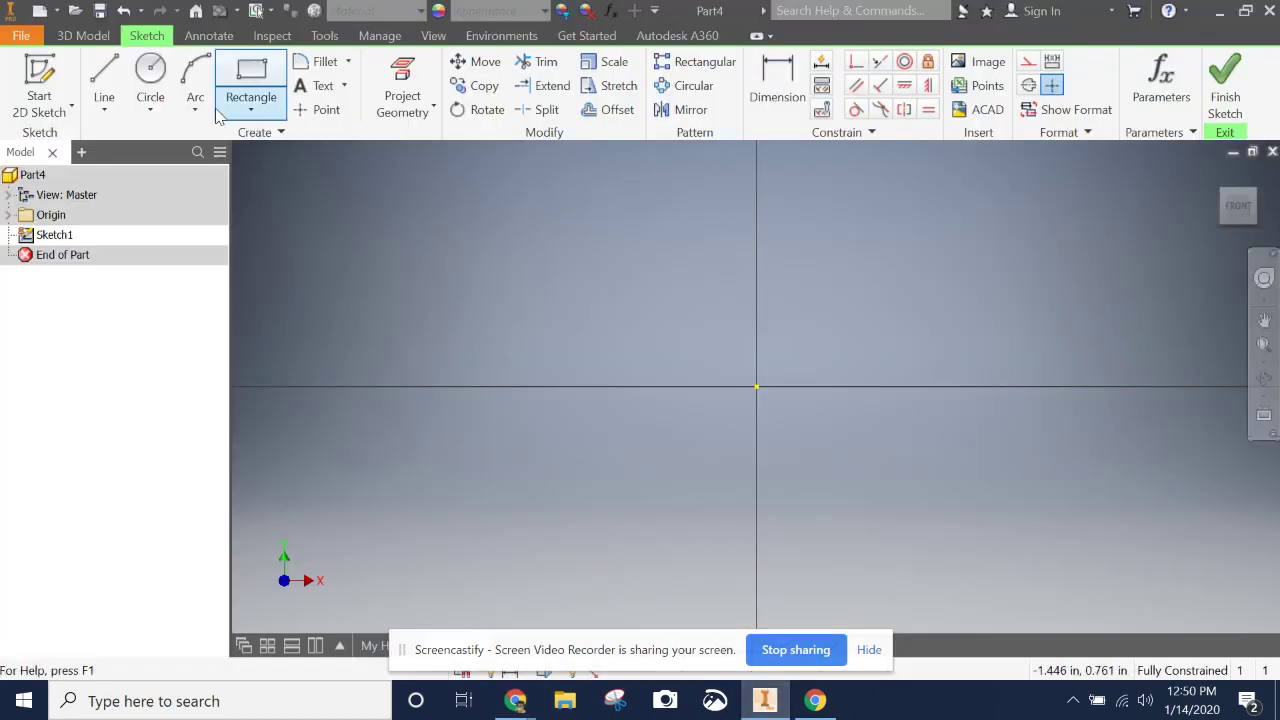
left_click(150, 80)
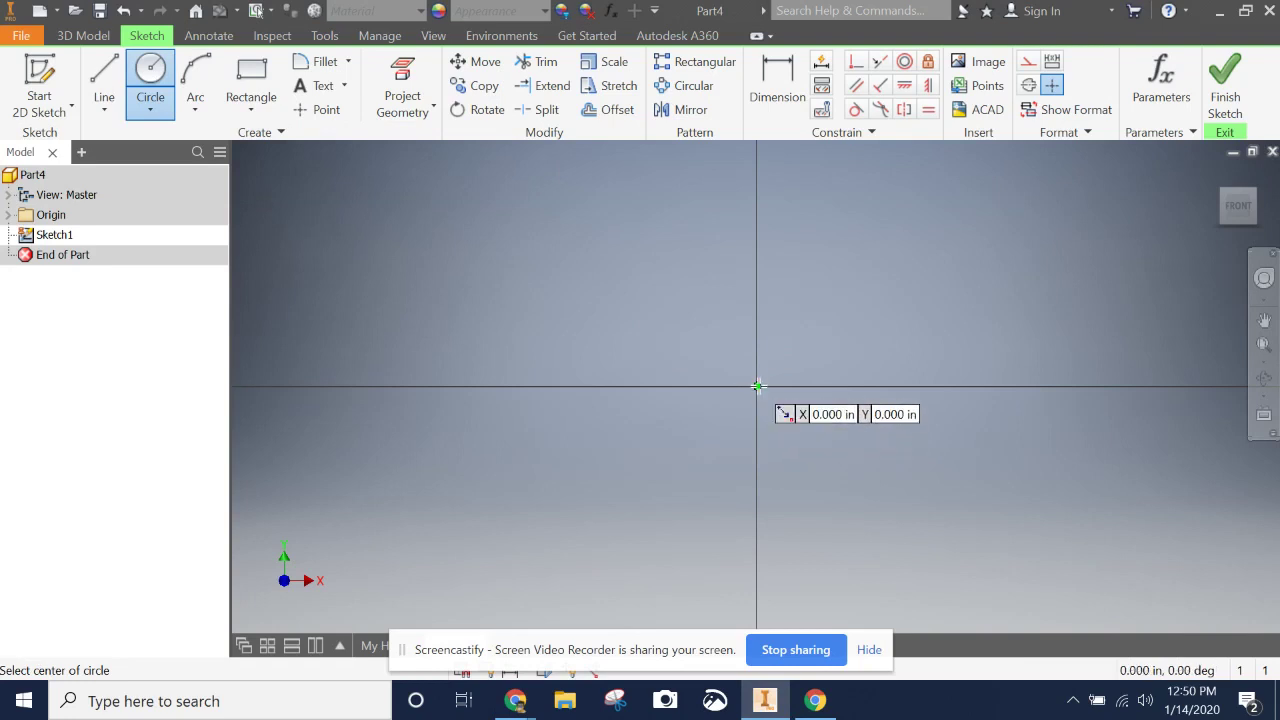
left_click(756, 386)
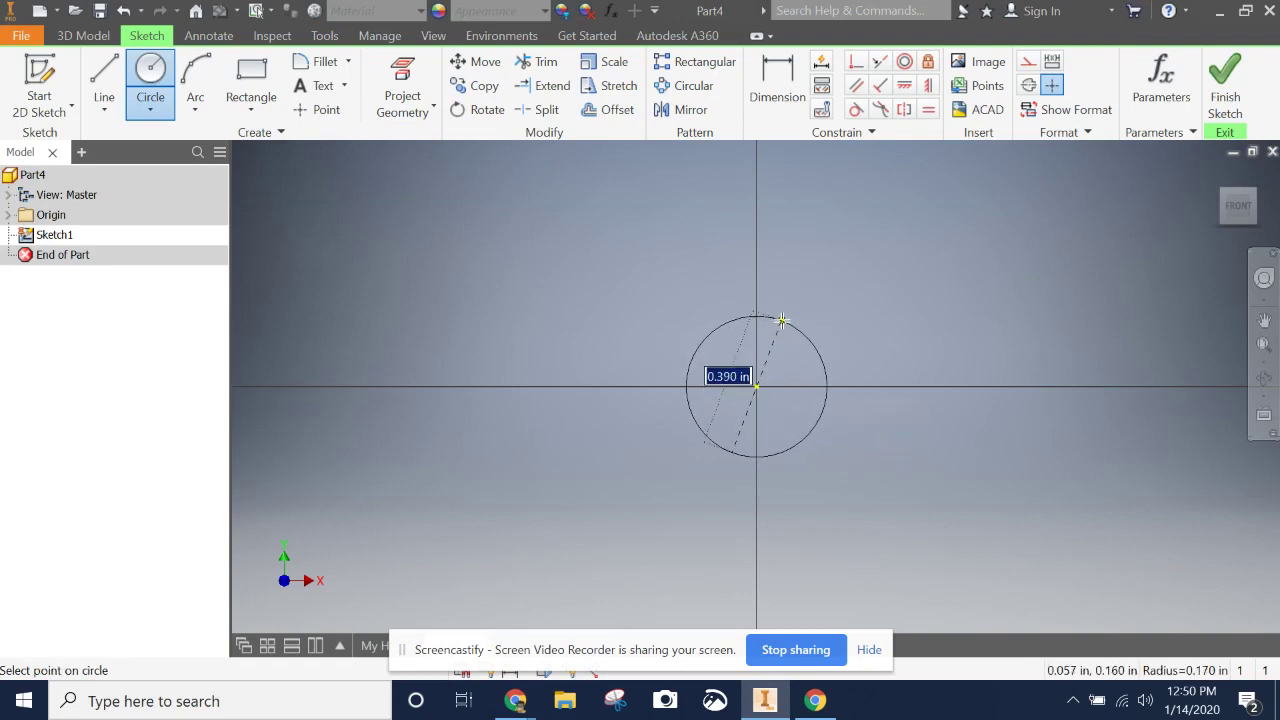
left_click(810, 274)
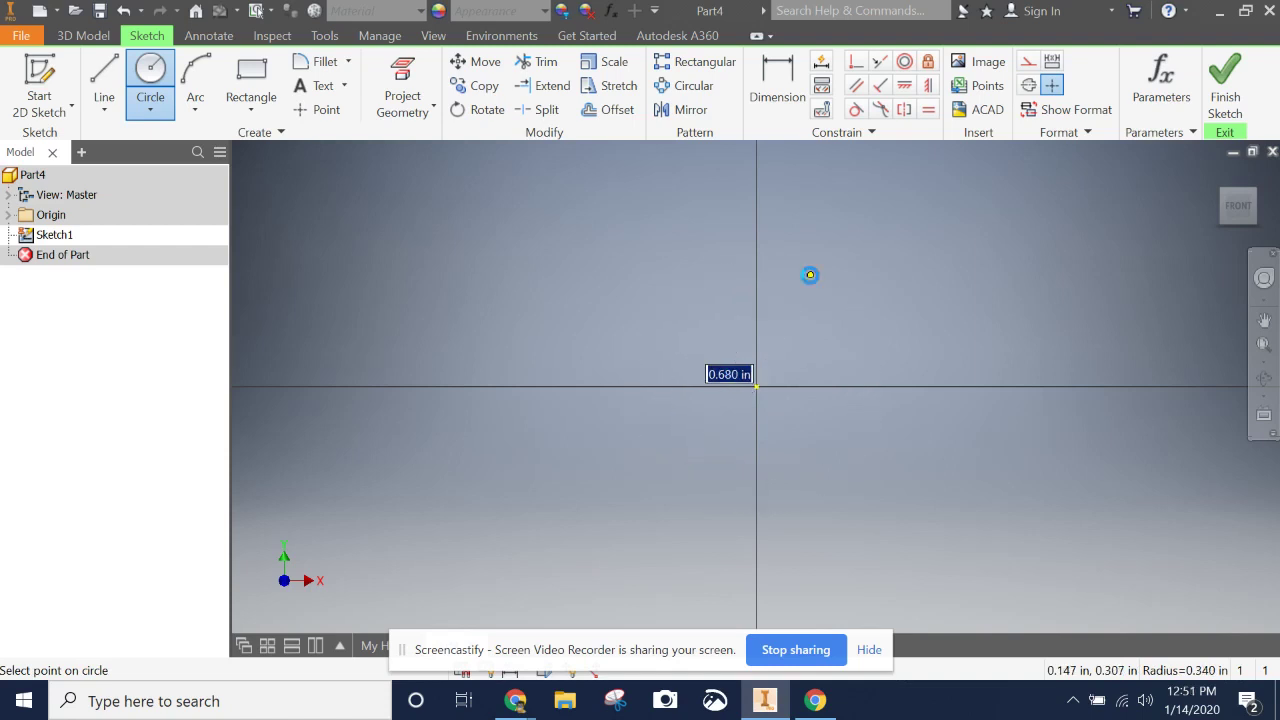
left_click(756, 386)
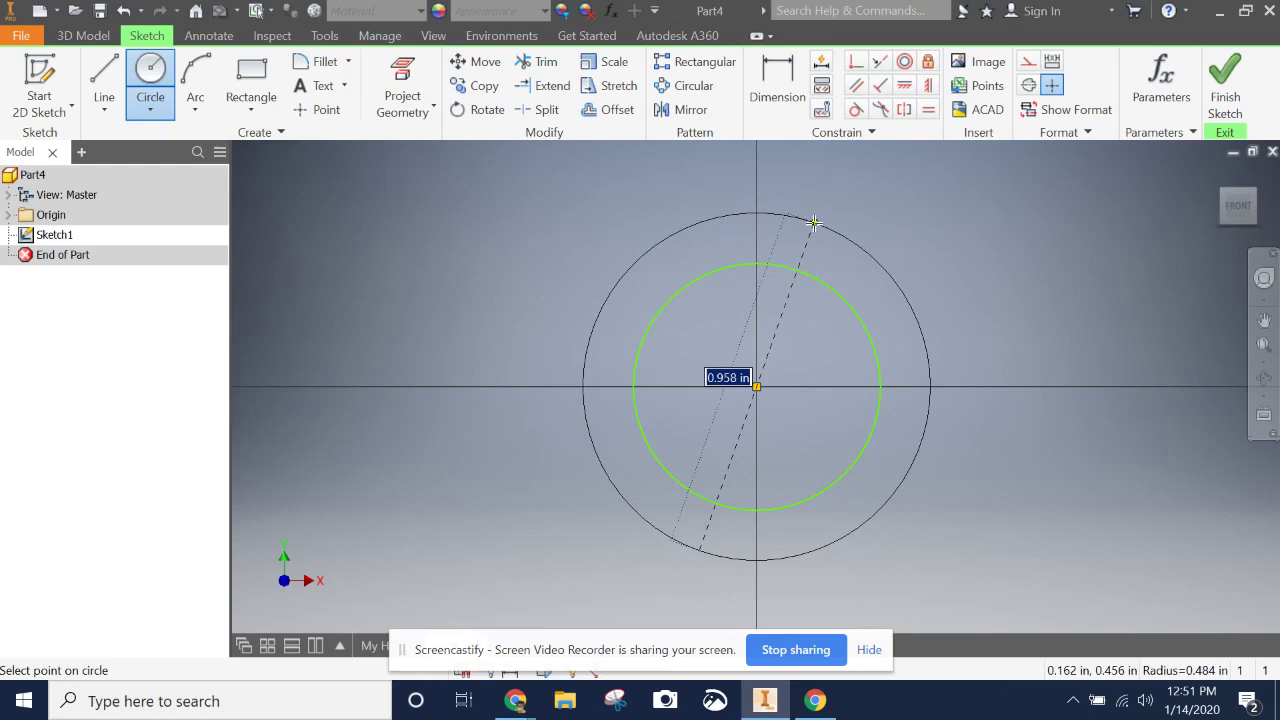
key("Escape")
Step: Add 2.294 in and 2.894 in circles, also centred on the origin
scroll(809, 236, "up", 2)
scroll(809, 240, "down", 8)
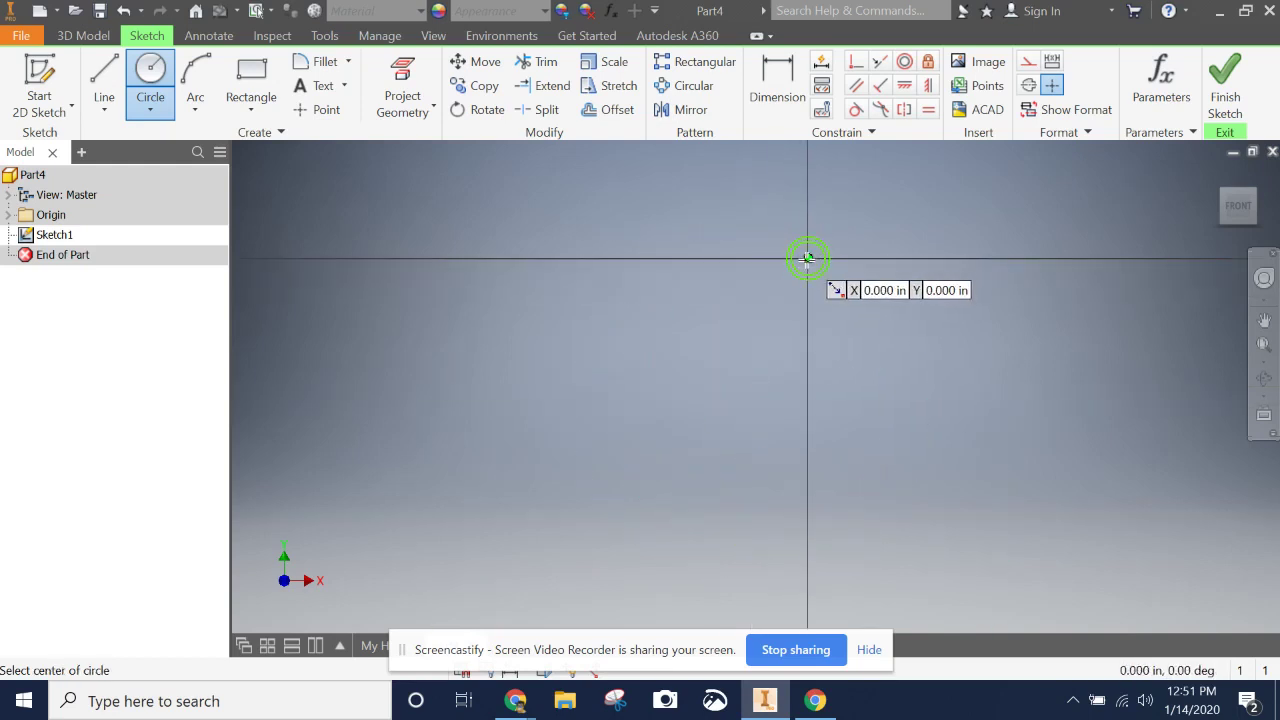
left_click(808, 258)
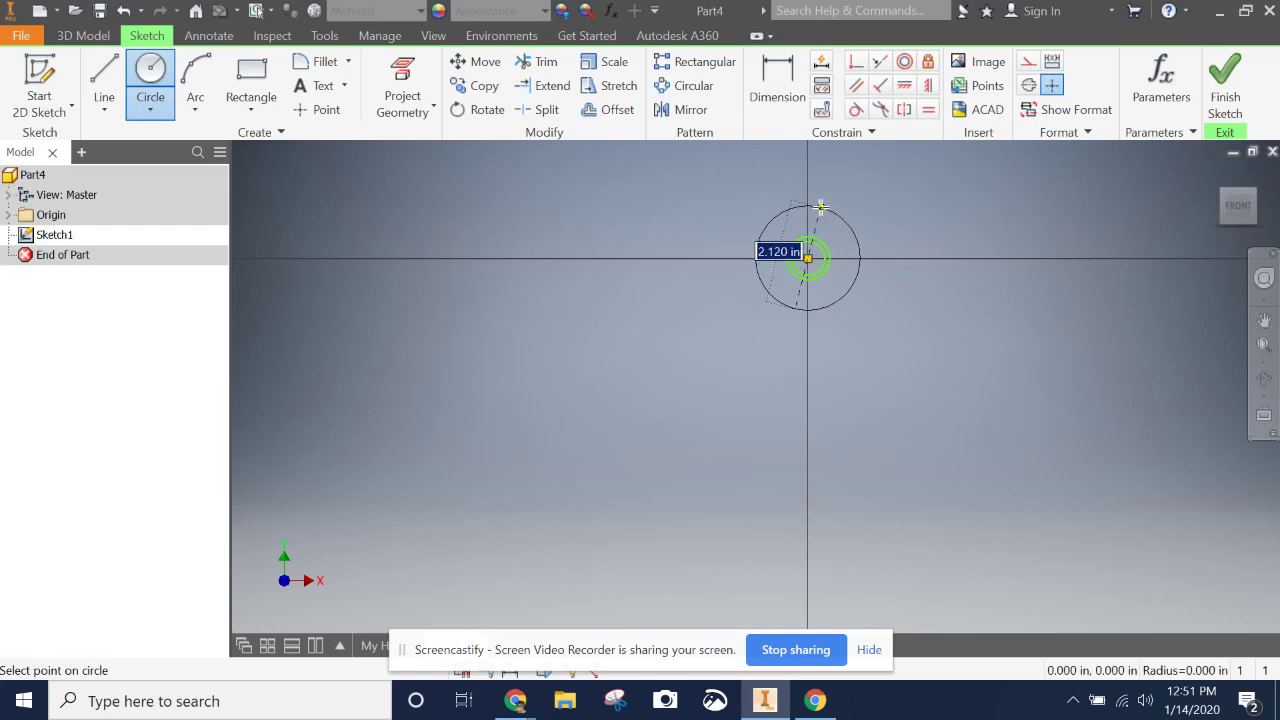
left_click(823, 203)
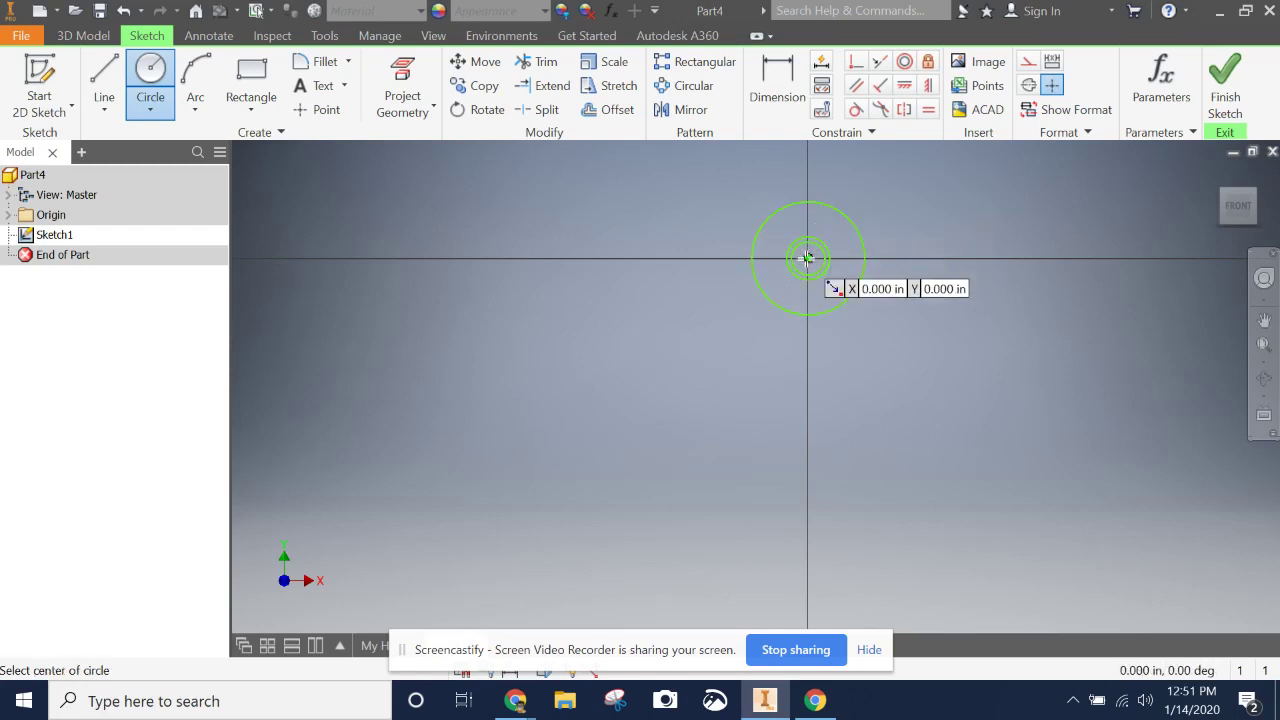
left_click(808, 258)
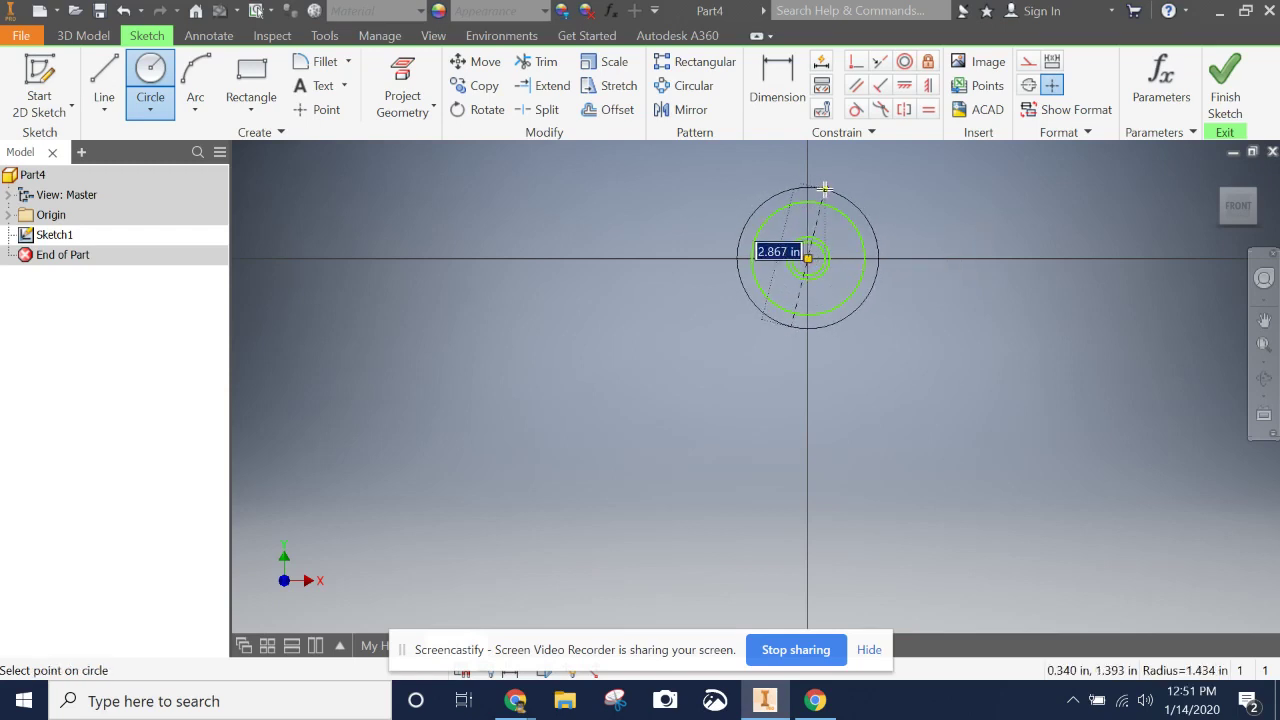
left_click(823, 189)
scroll(828, 200, "up", 5)
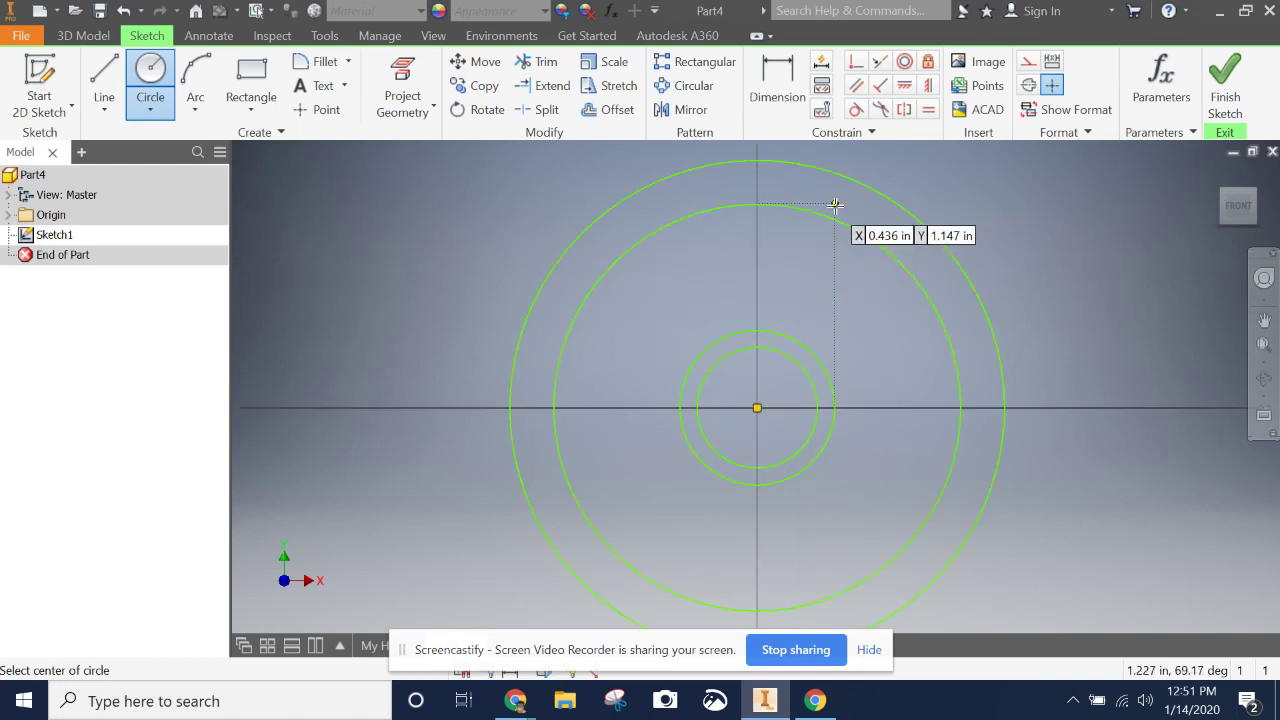
Step: Try making the two small circles concentric and dismiss the over-constraint warning
left_click(903, 63)
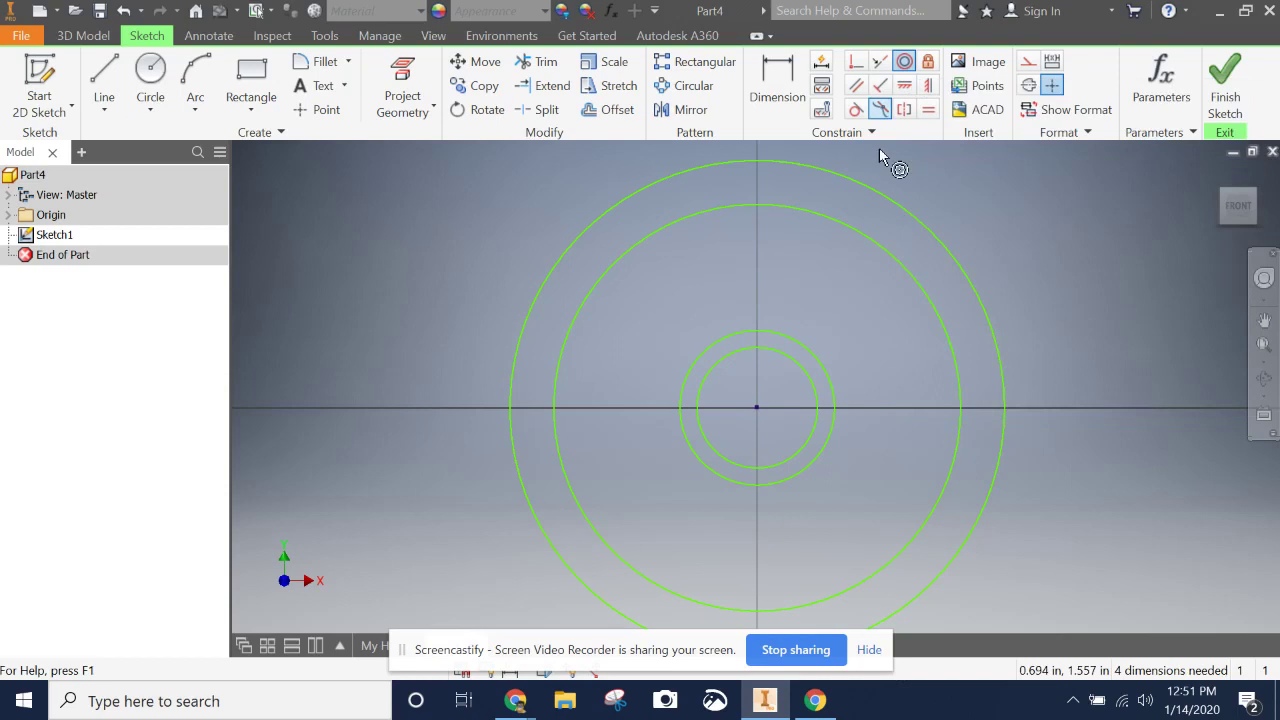
left_click(808, 373)
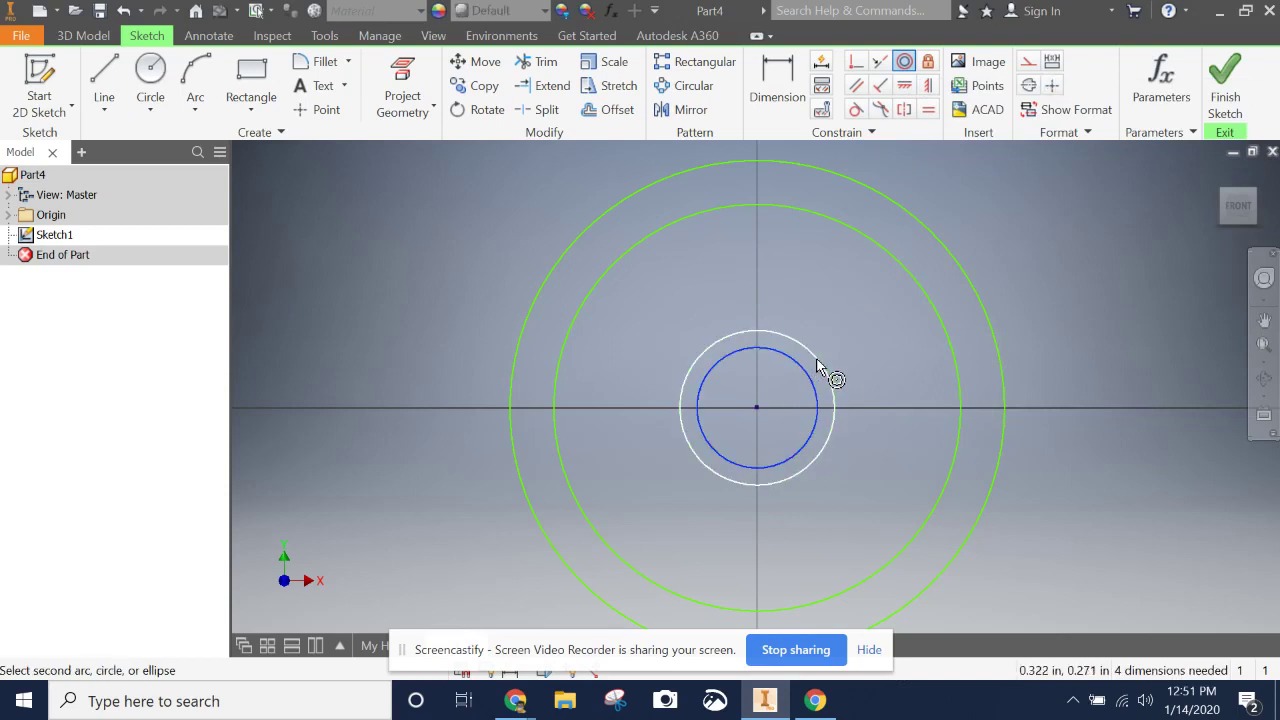
left_click(817, 362)
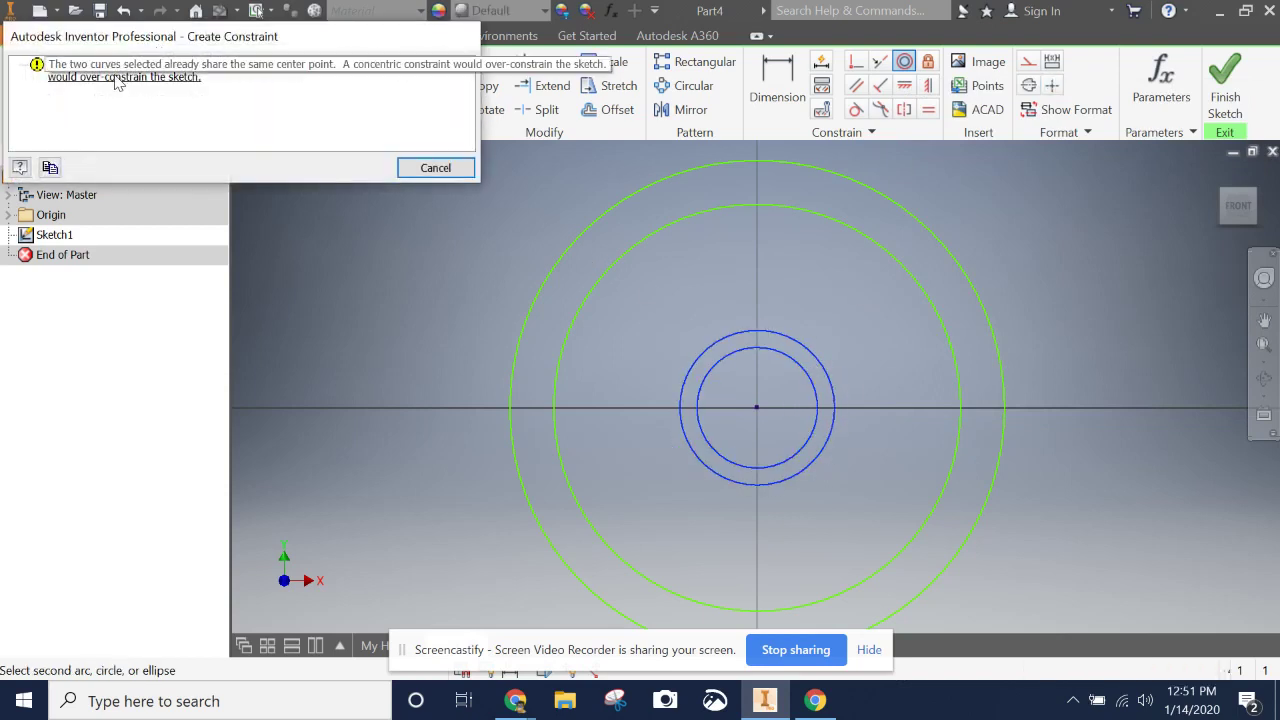
left_click(436, 168)
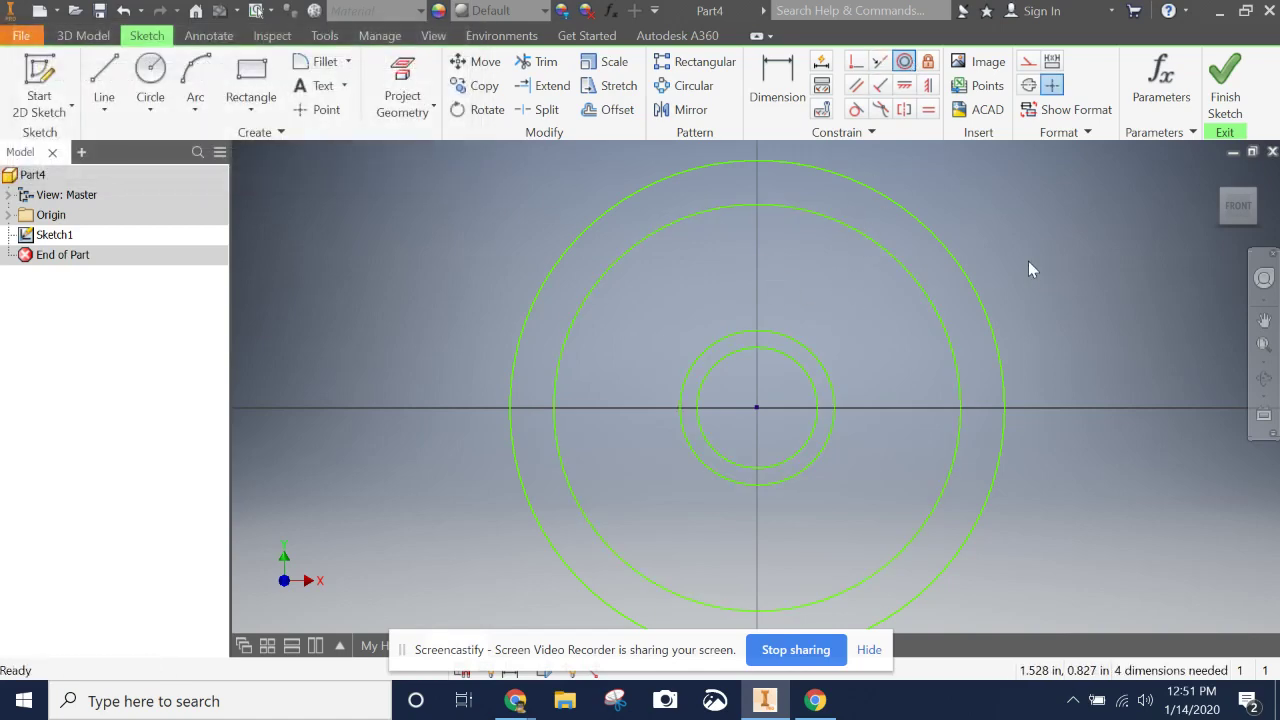
key("Escape")
Step: Recheck the wheel drawing in Chrome, then start dimensioning the sketch circles
mouse_move(515, 700)
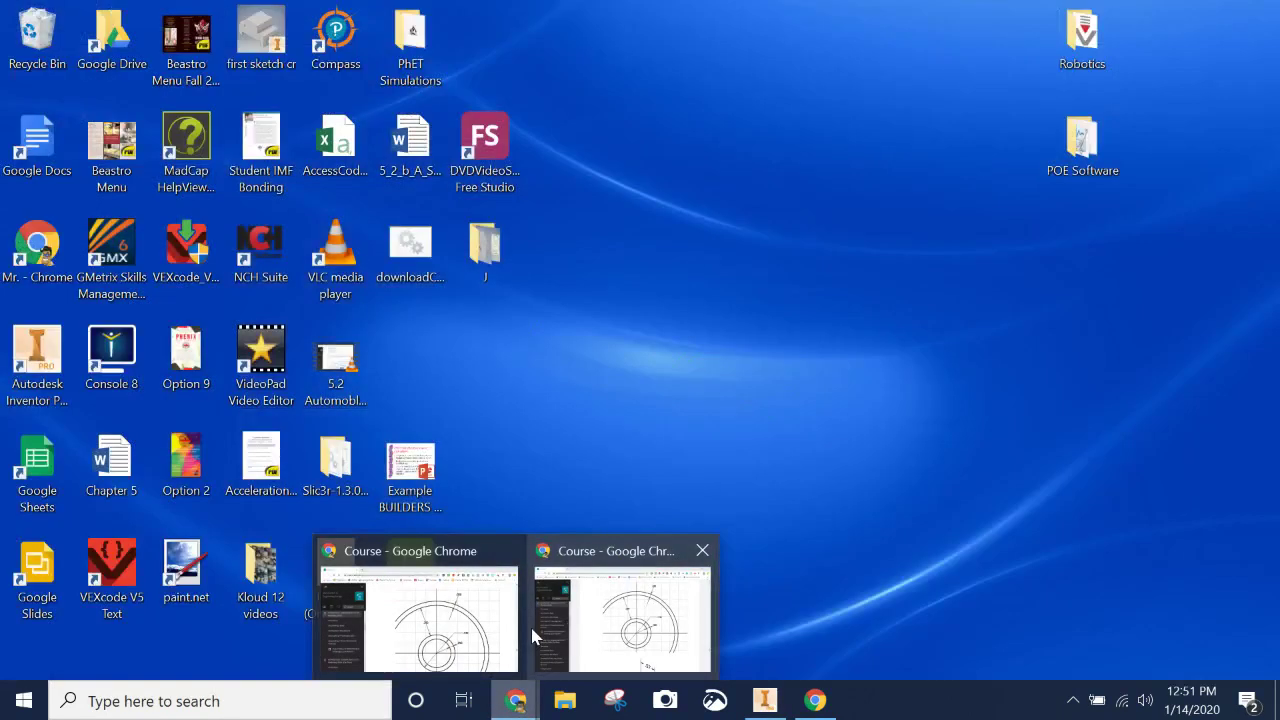
left_click(532, 636)
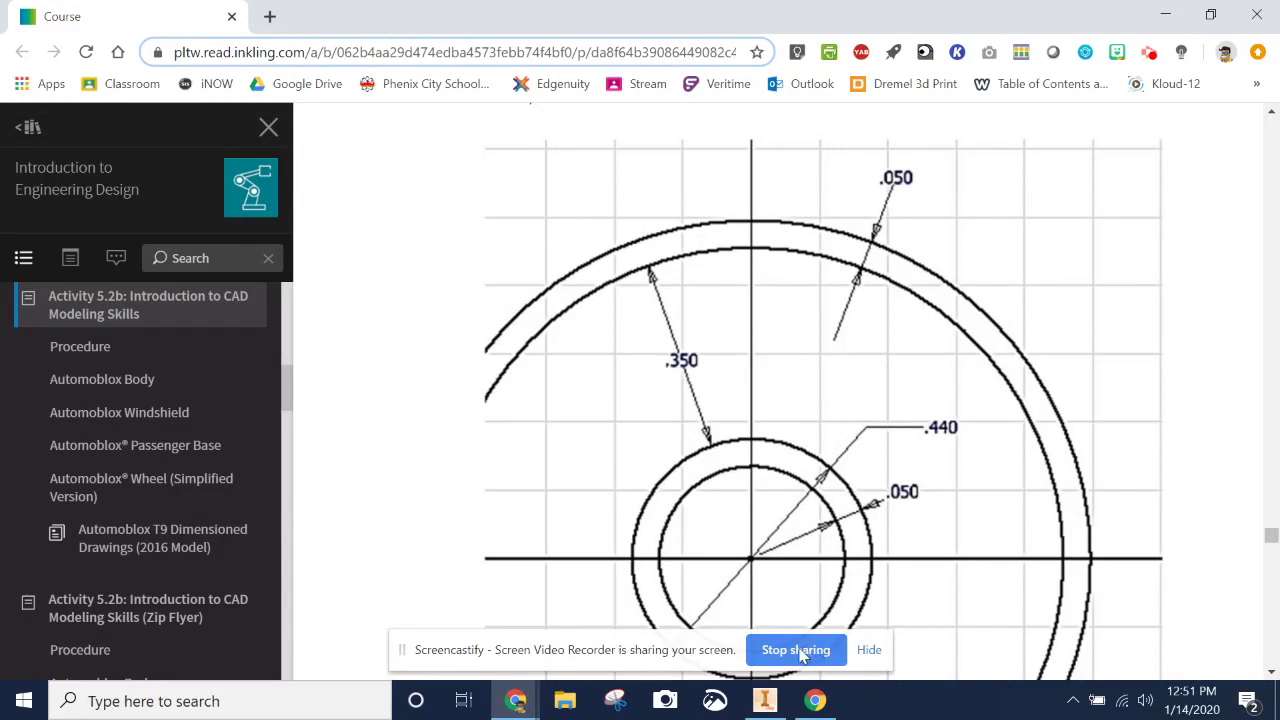
left_click(765, 700)
left_click(778, 95)
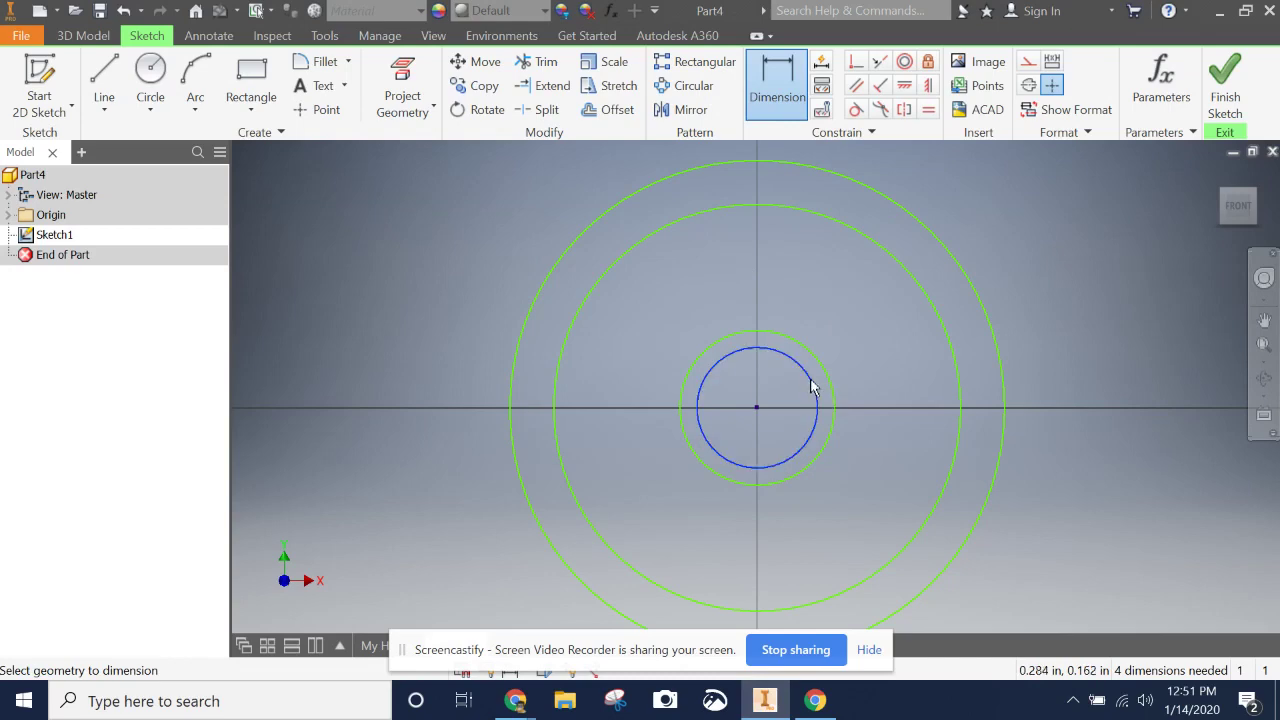
Step: Dimension the hub wall thickness to .05 and the hub diameter to .44
left_click(812, 388)
left_click(826, 370)
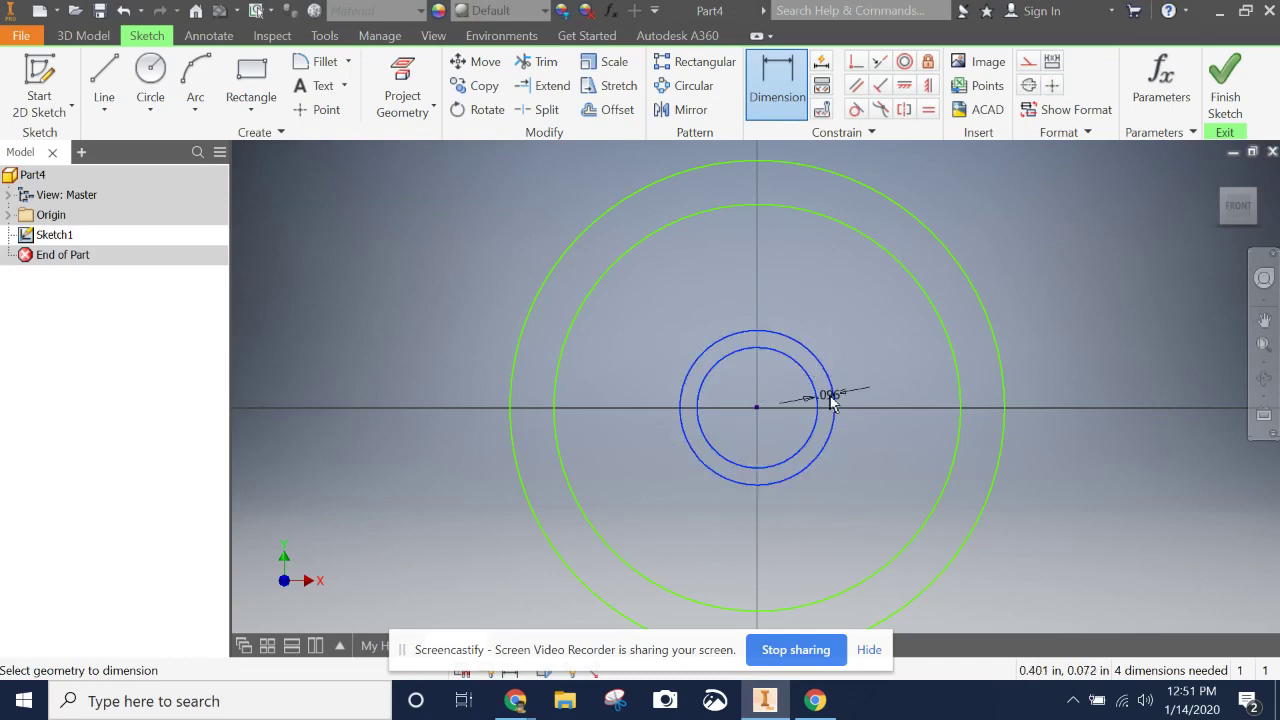
left_click(810, 525)
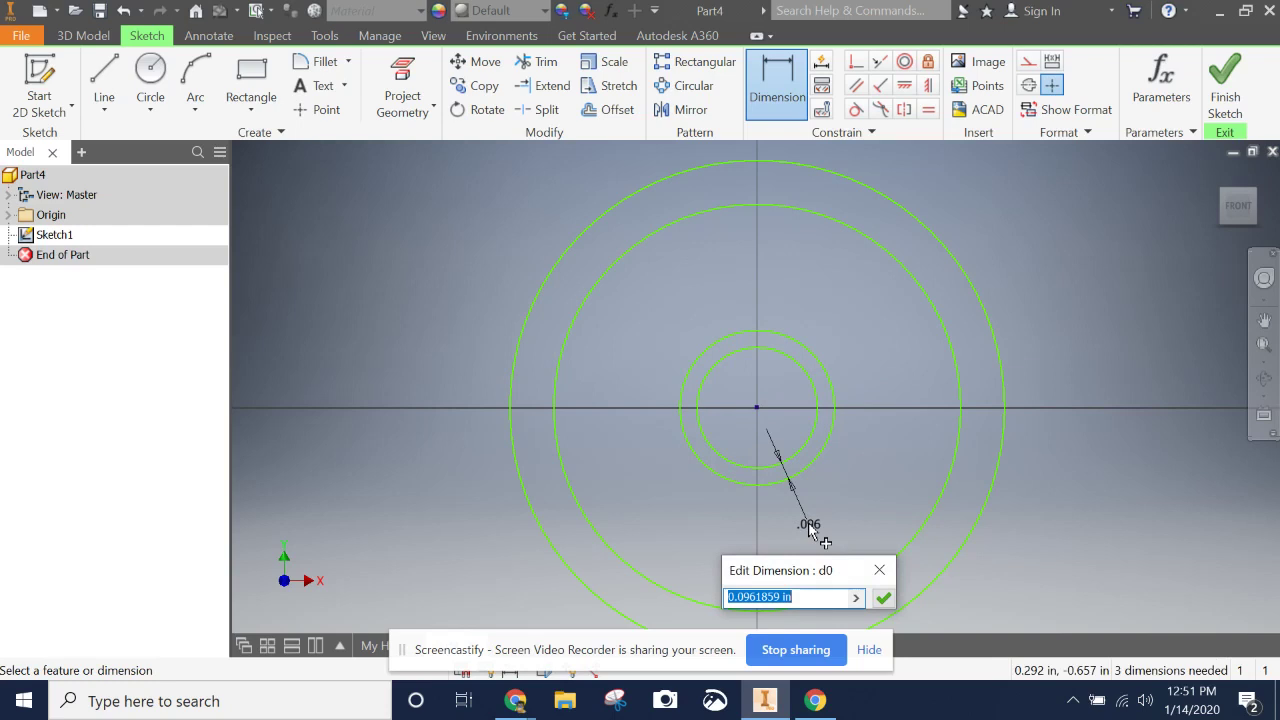
type(".05")
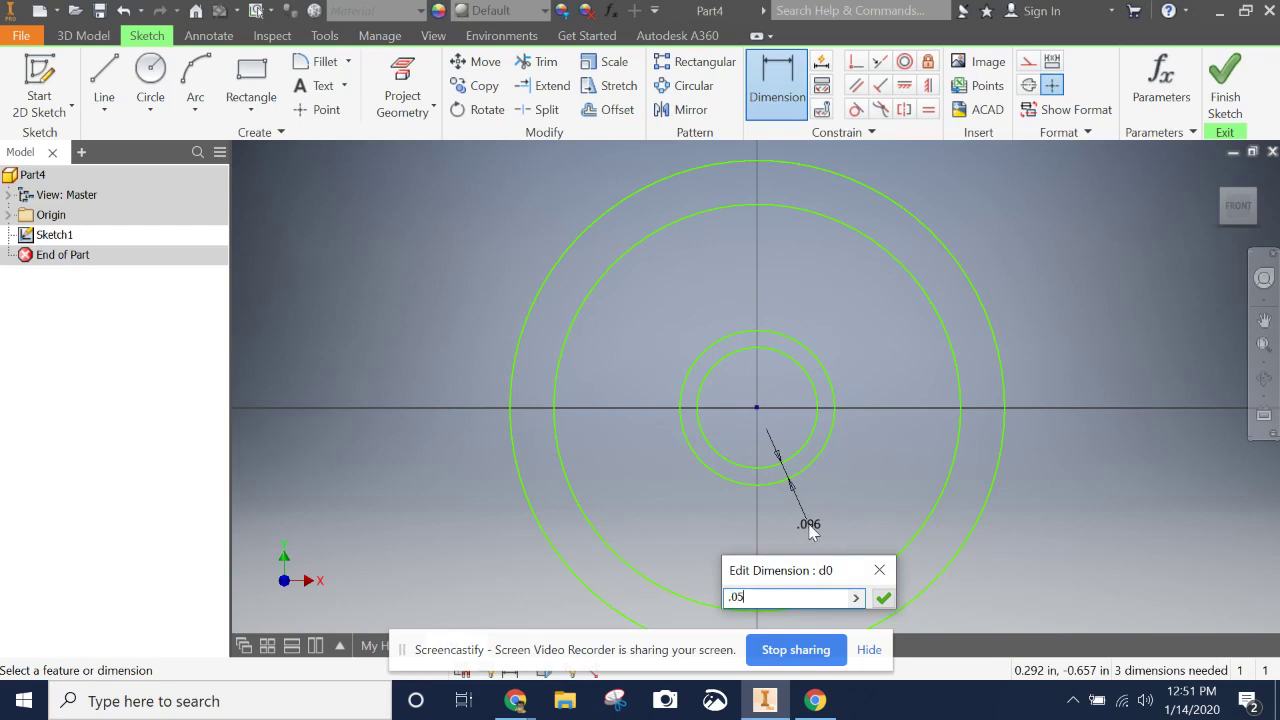
key("Return")
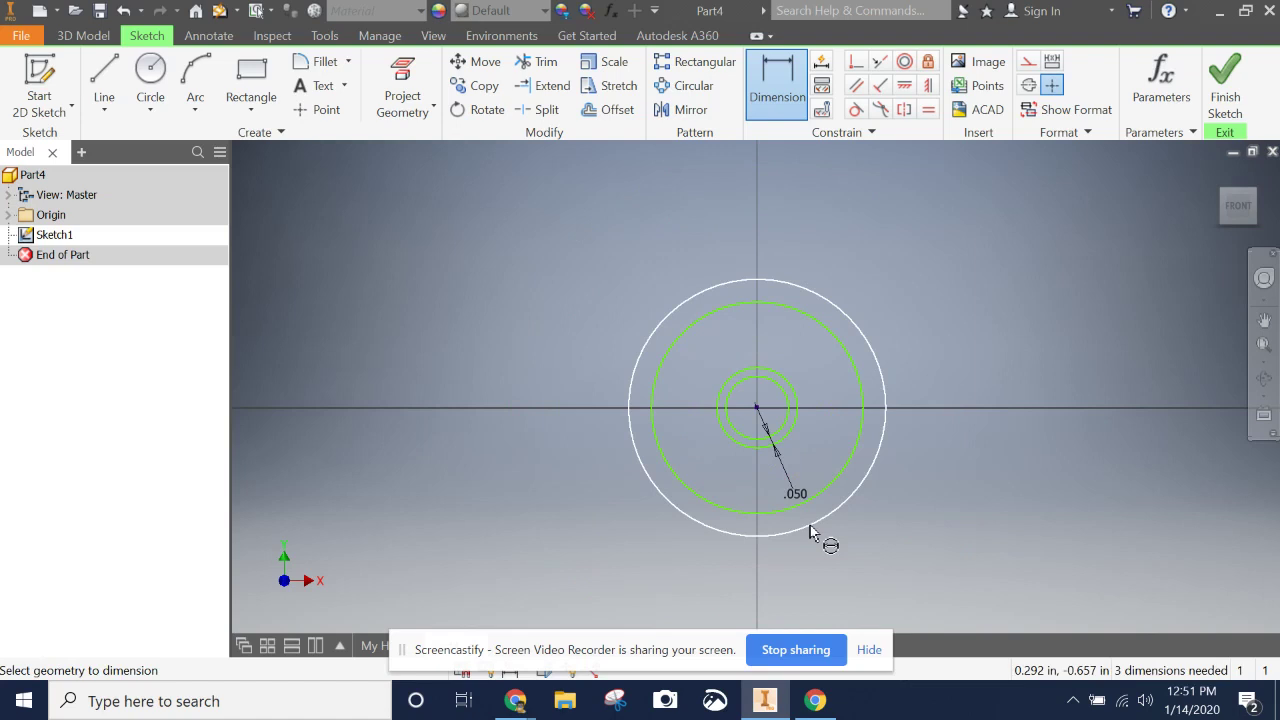
scroll(778, 391, "up", 3)
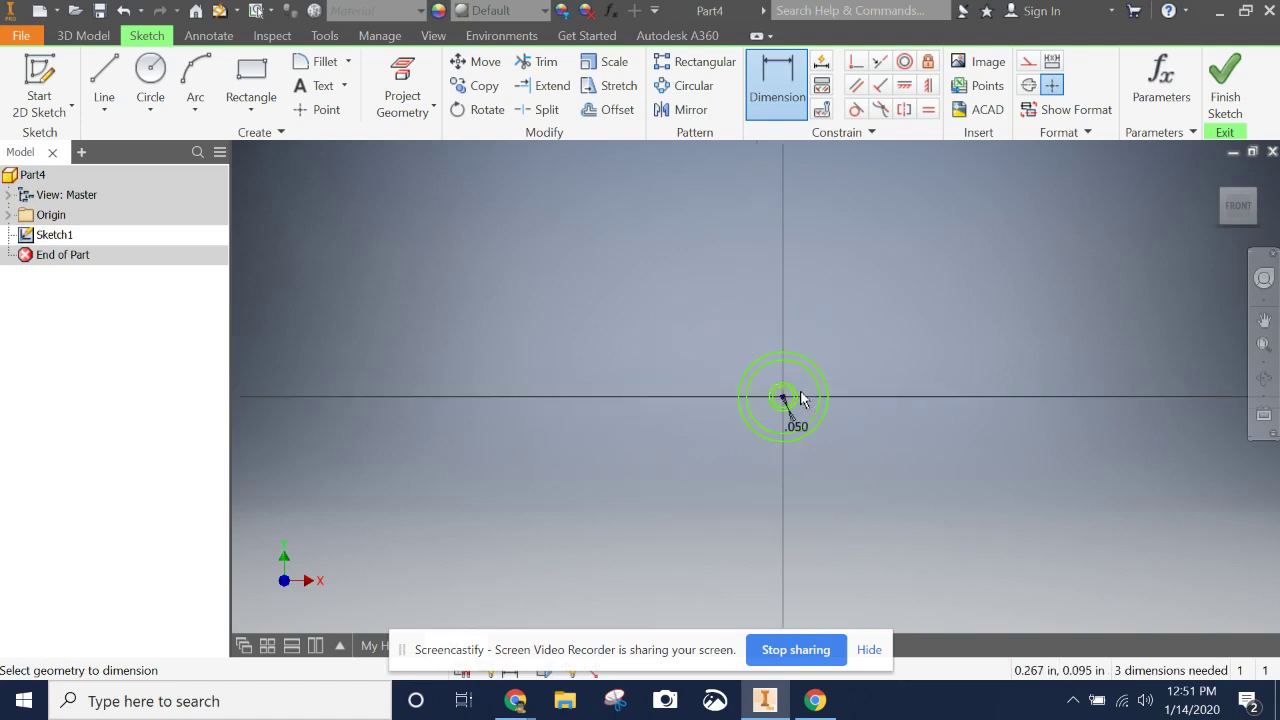
scroll(800, 391, "down", 10)
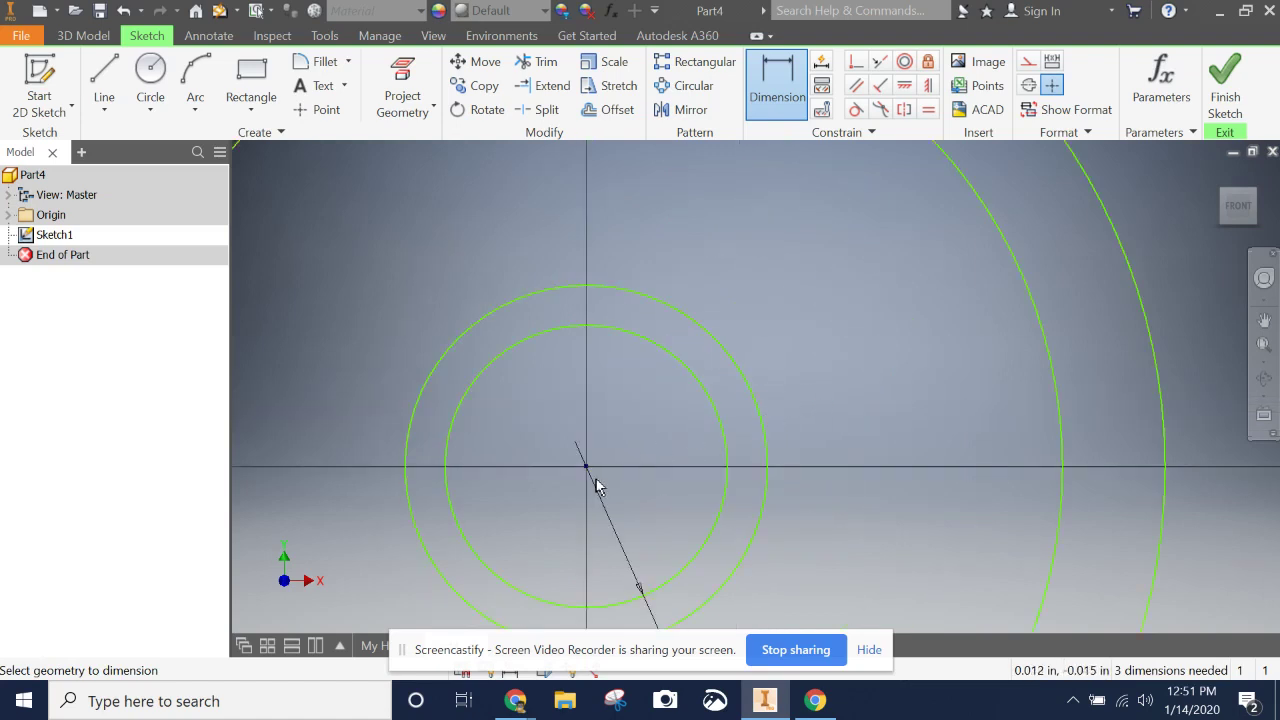
left_click(740, 373)
left_click(807, 313)
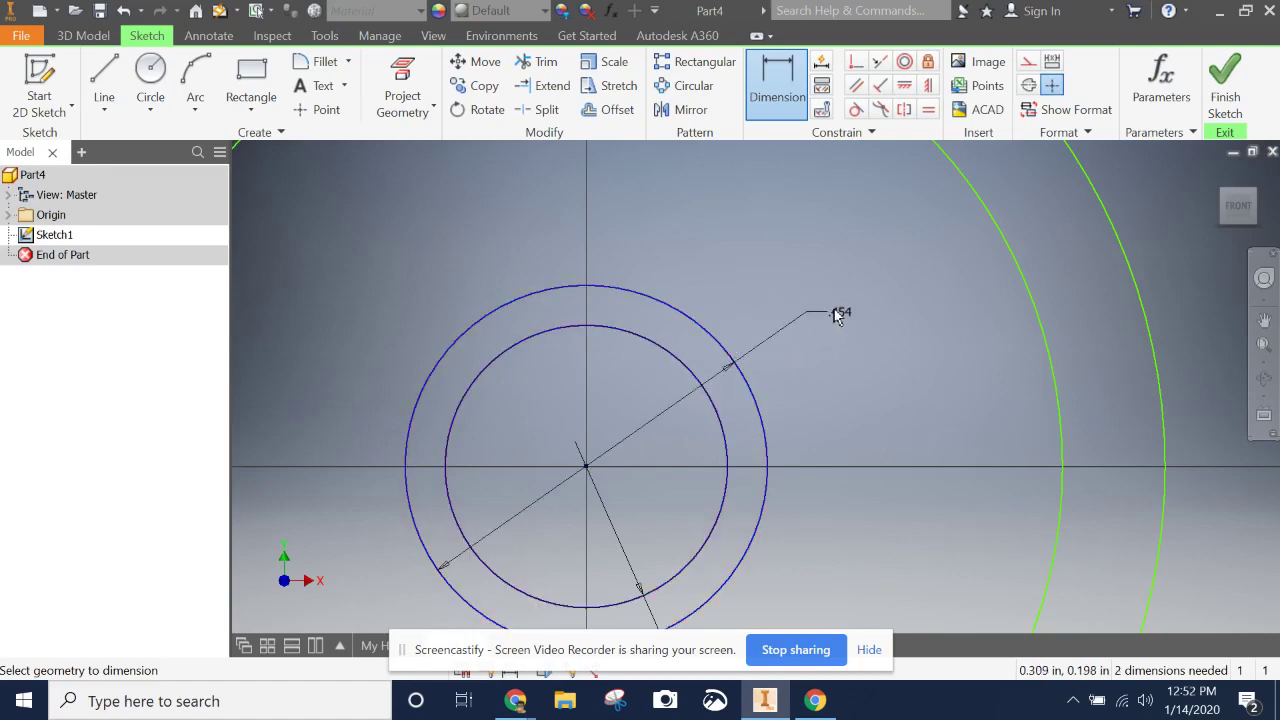
left_click(838, 315)
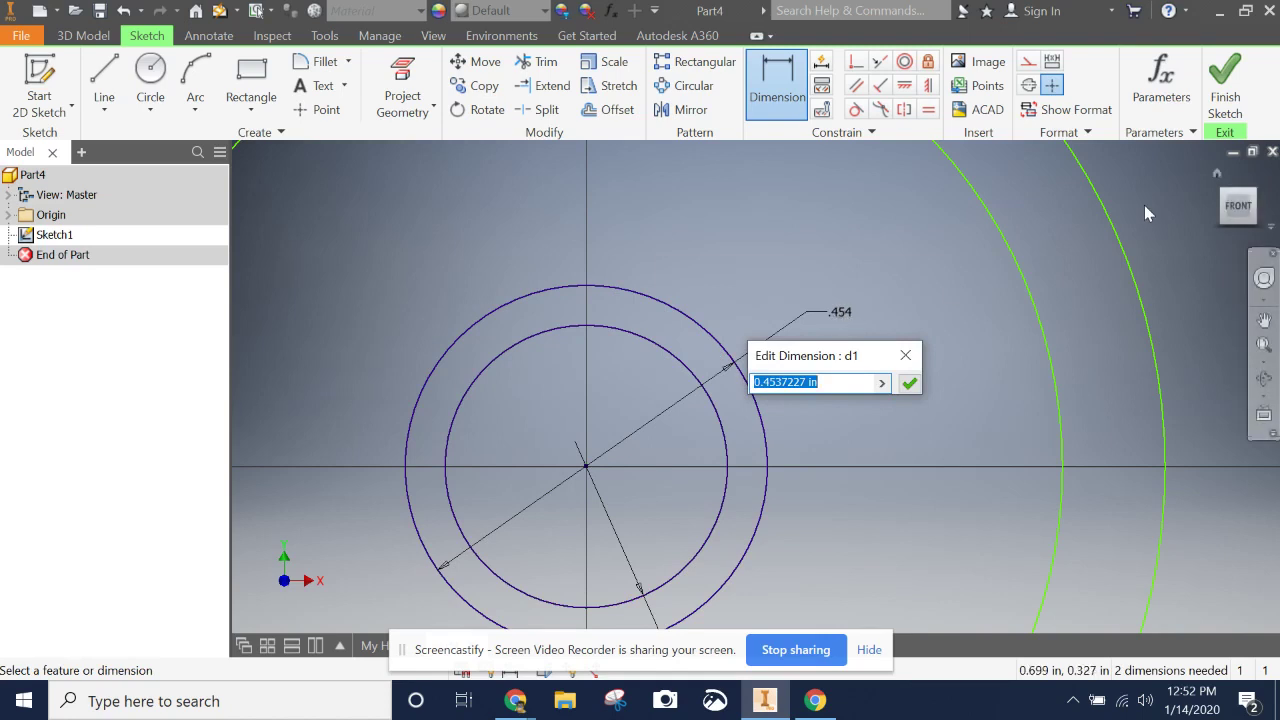
type(".44")
key("Return")
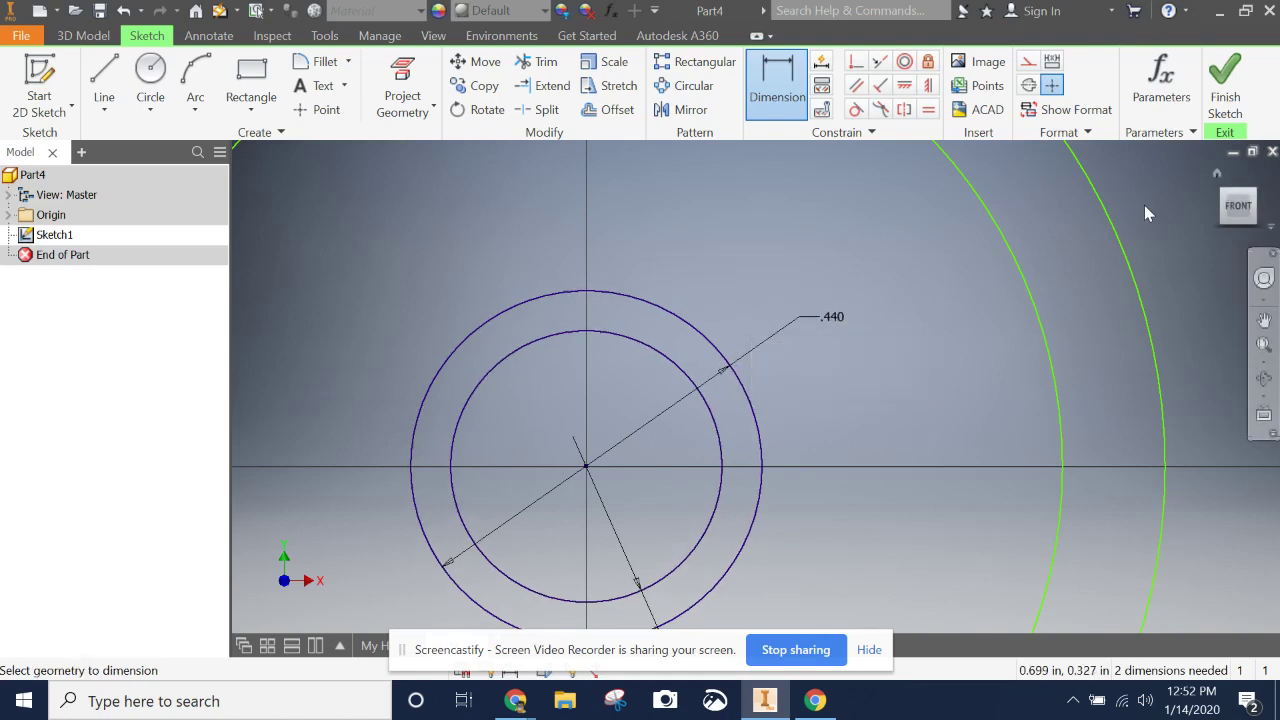
scroll(778, 401, "down", 5)
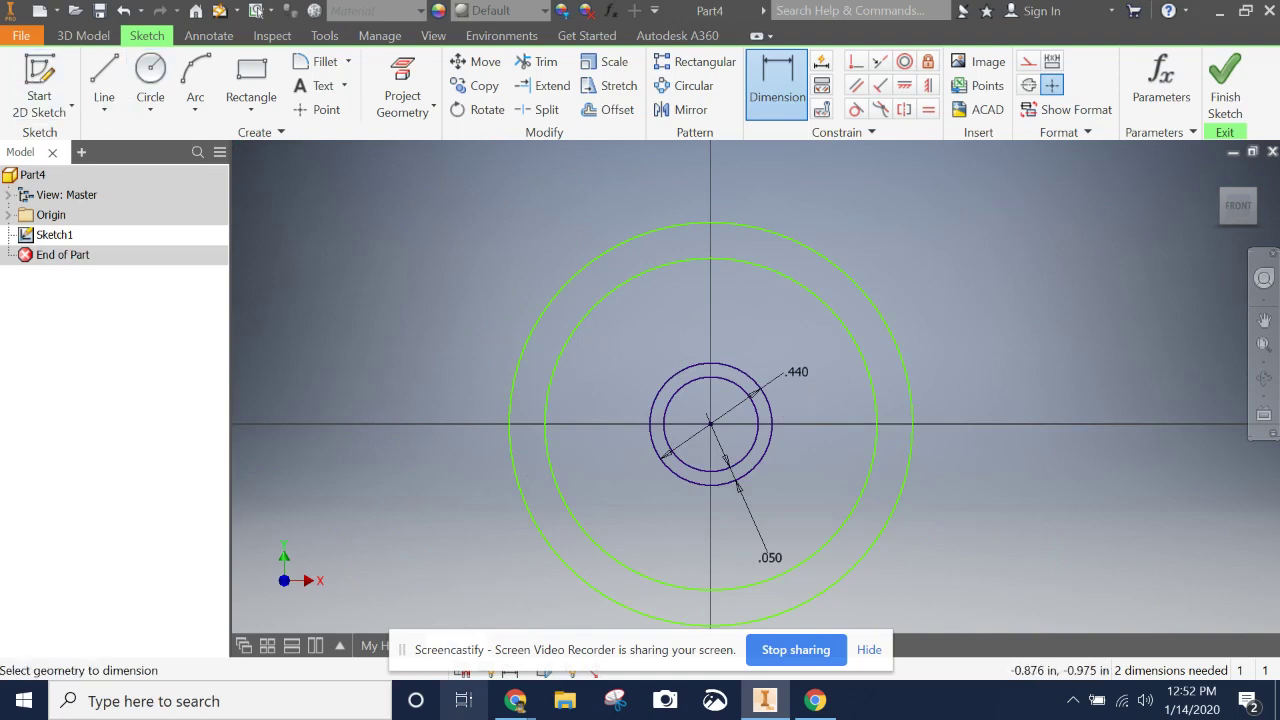
Step: After checking the drawing, dimension the gap between hub and rim circles to .350
mouse_move(516, 703)
left_click(622, 610)
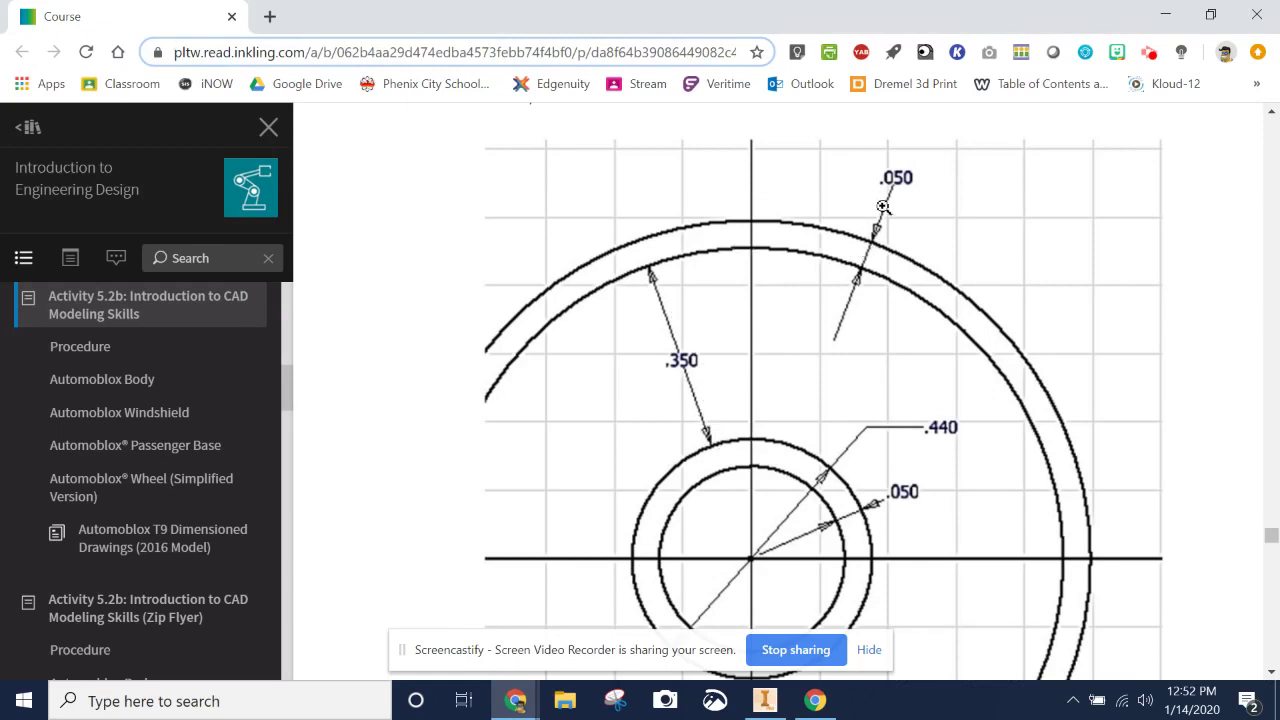
left_click(766, 700)
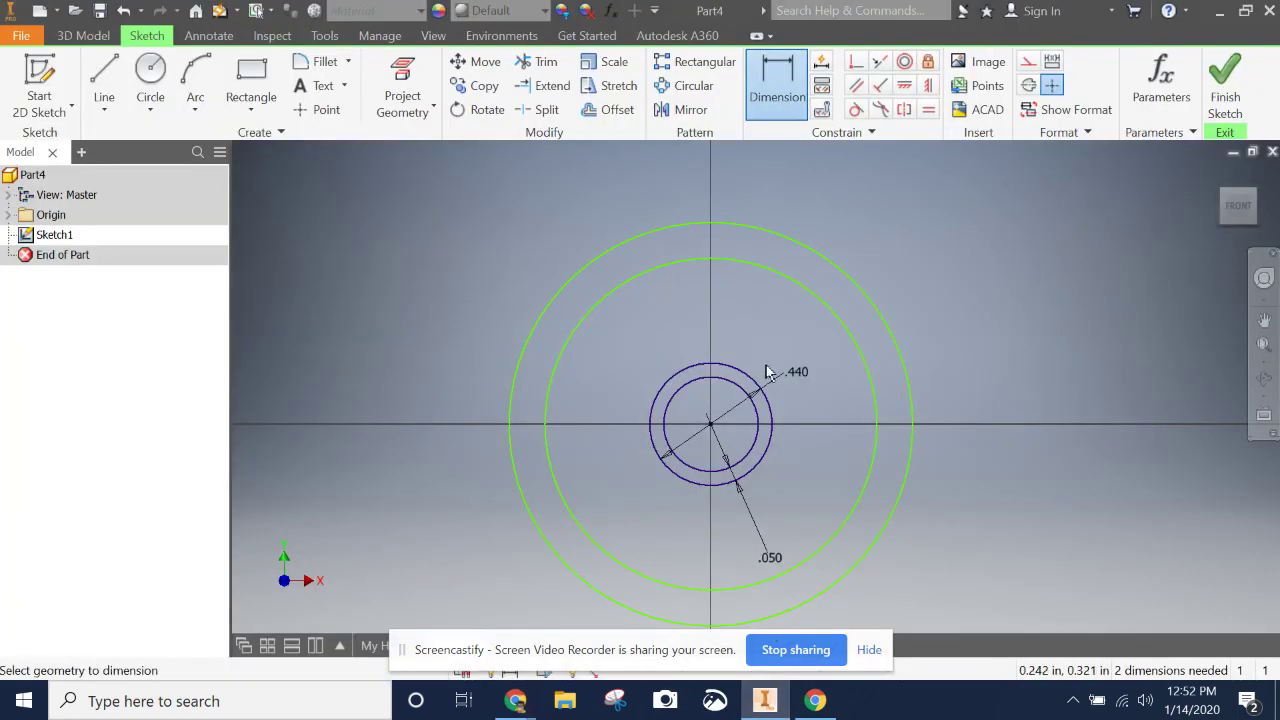
left_click(705, 368)
left_click(723, 261)
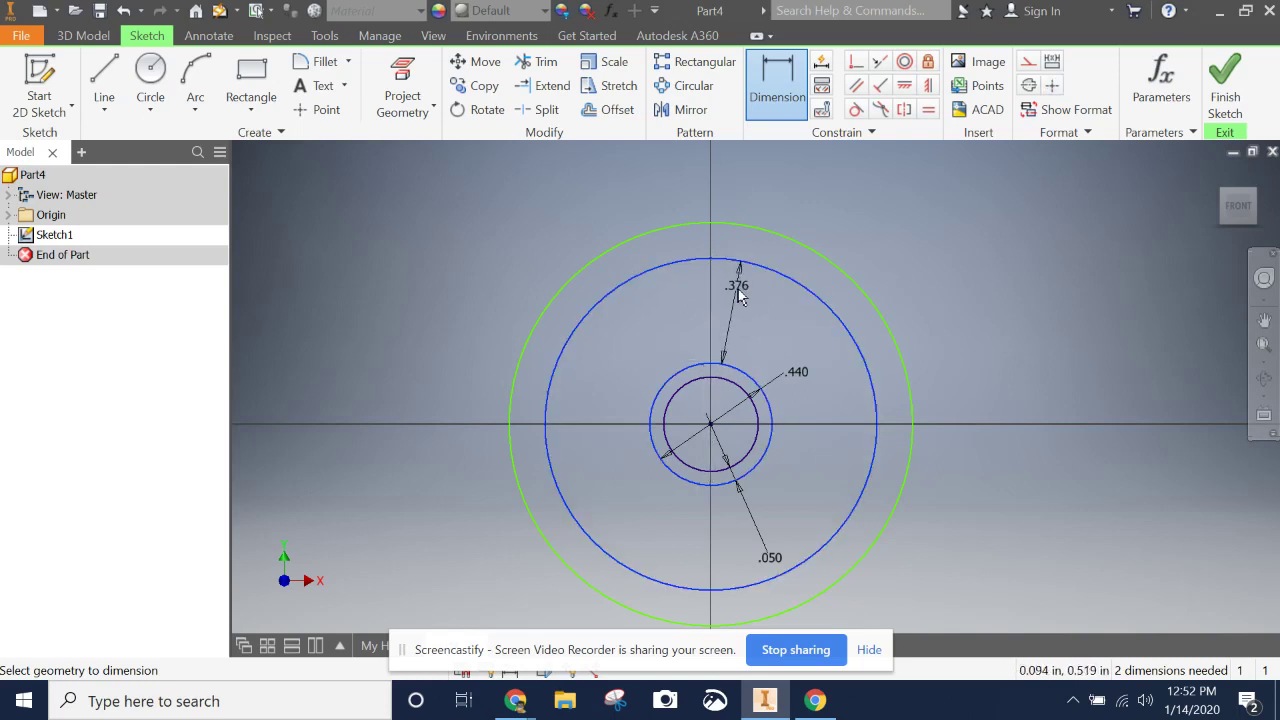
left_click(737, 328)
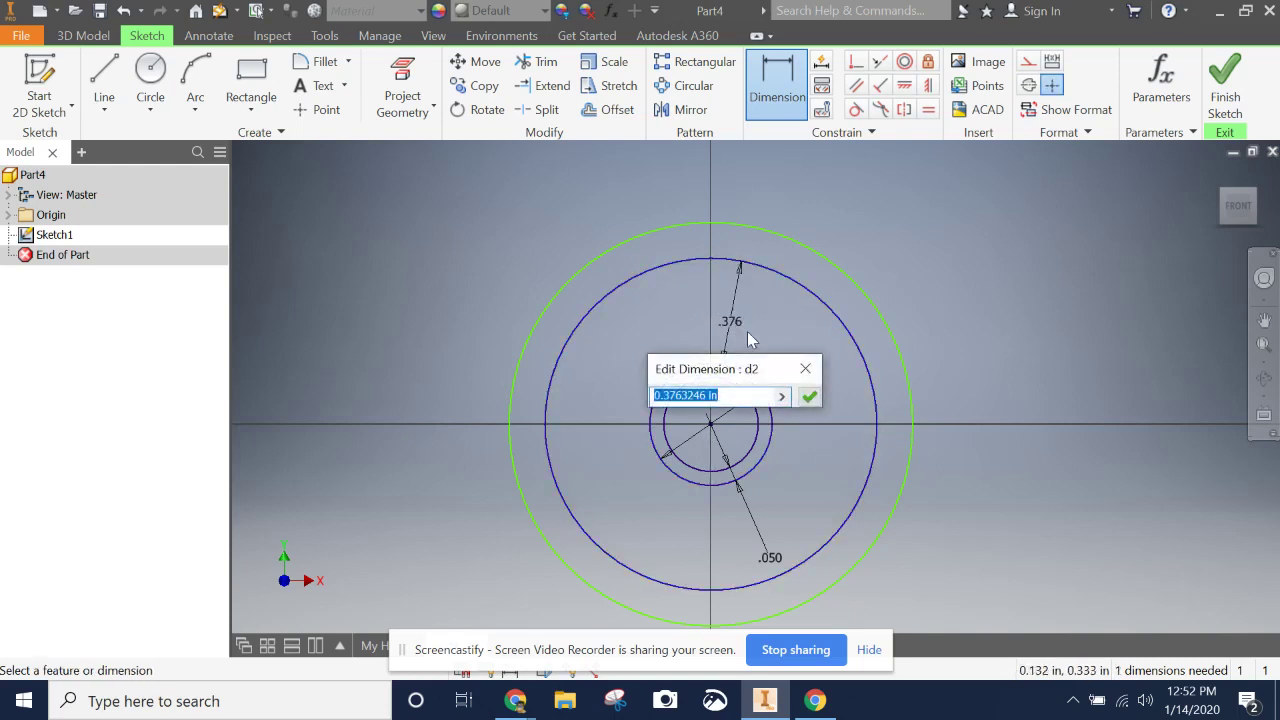
type(".350")
key("Return")
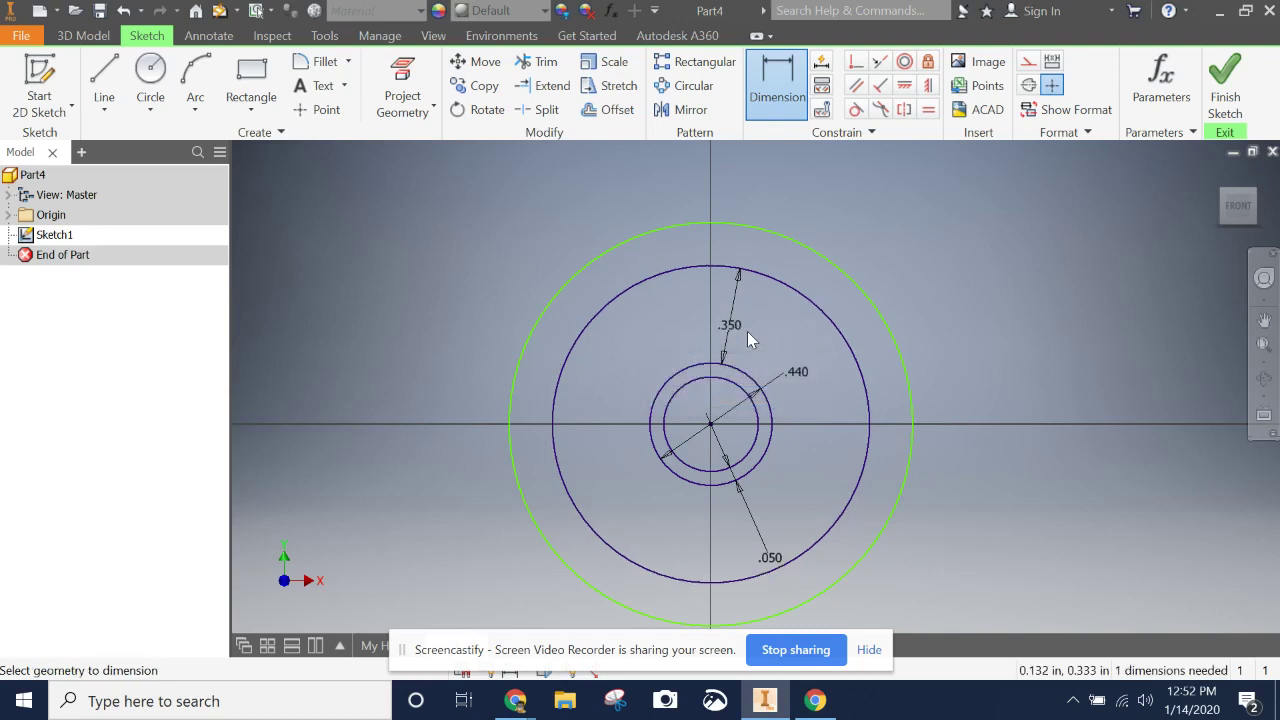
Step: Set the outer wall thickness to .050 and exit the Dimension tool
left_click(800, 295)
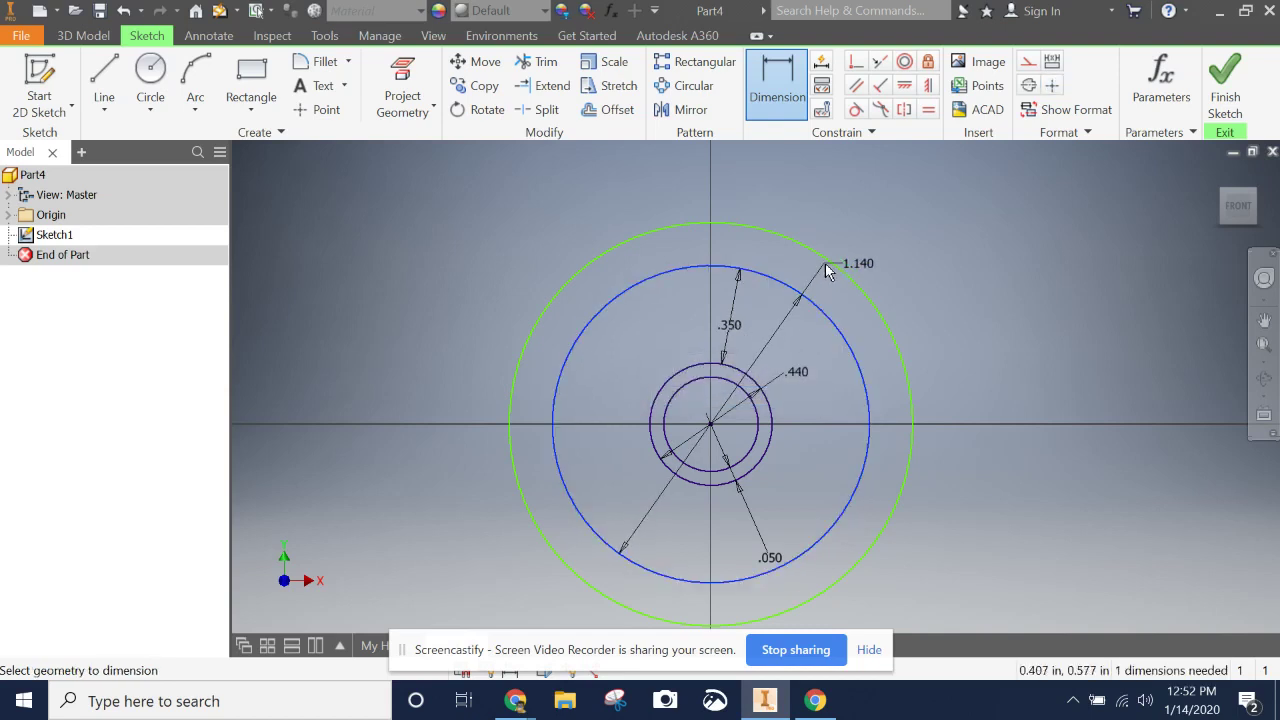
left_click(829, 266)
left_click(903, 250)
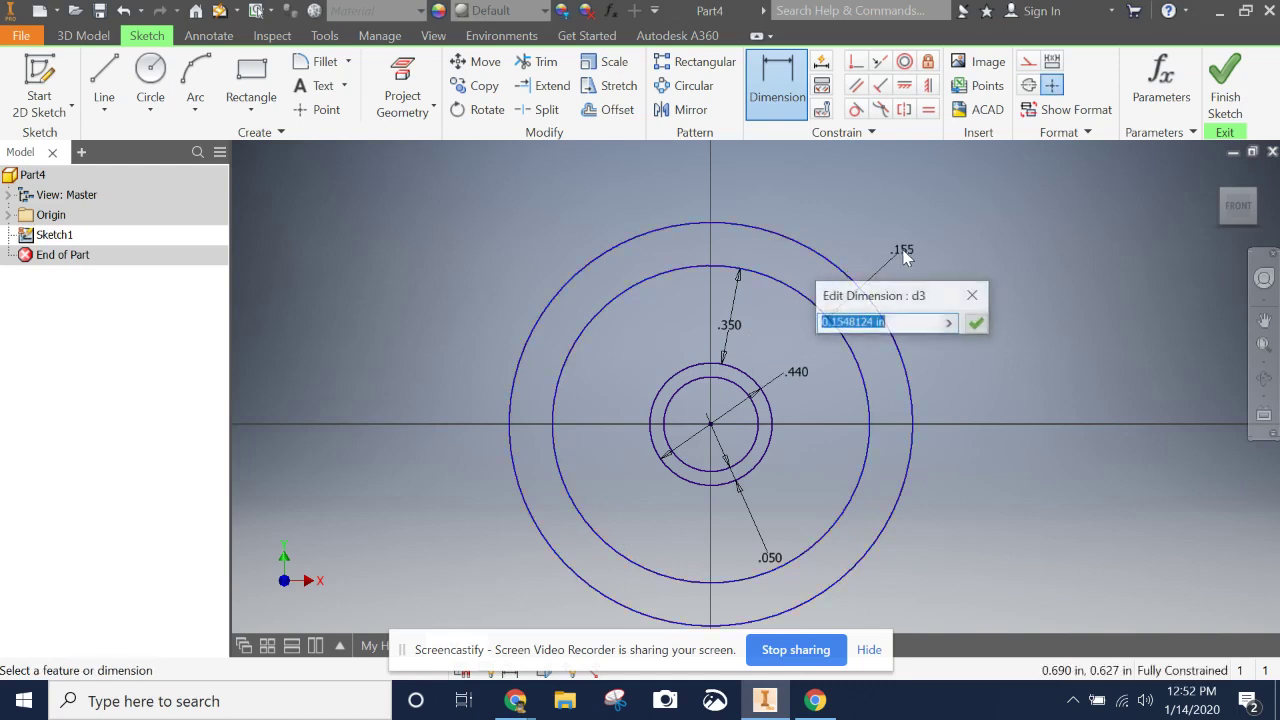
type(".05")
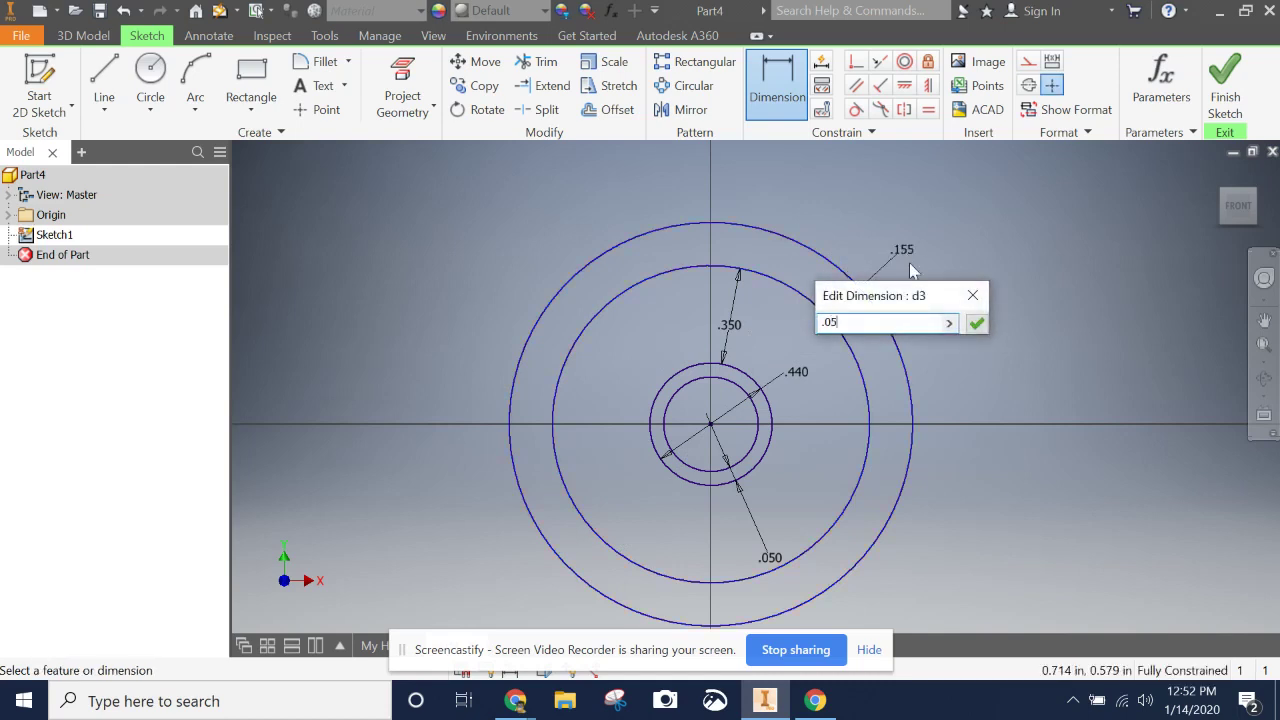
key("Return")
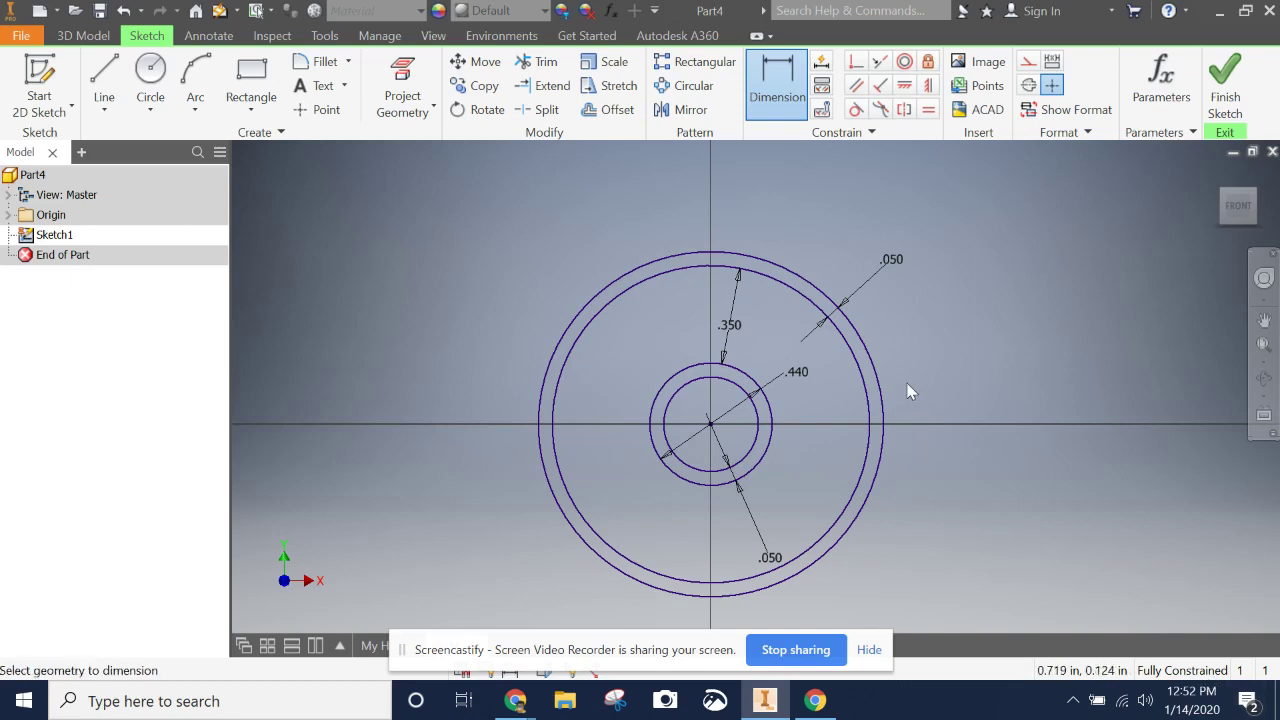
left_click(774, 379)
scroll(760, 380, "up", 4)
scroll(686, 391, "down", 6)
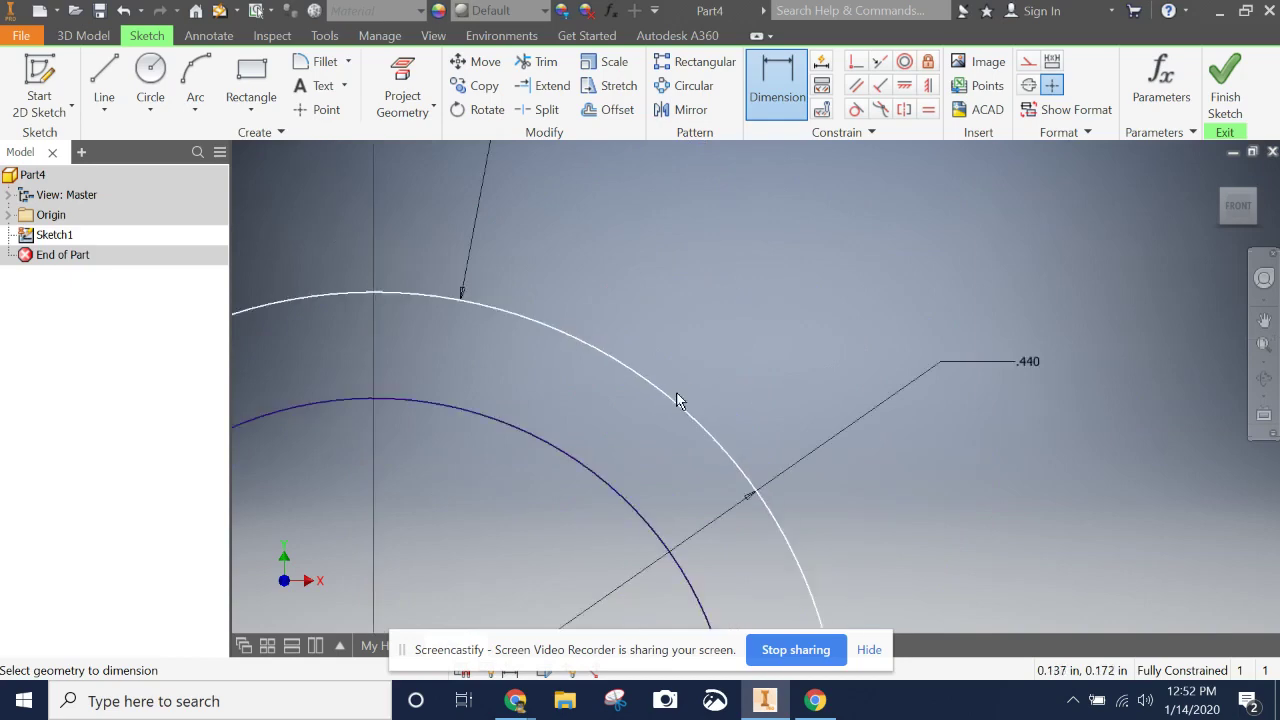
scroll(690, 380, "up", 4)
mouse_move(674, 389)
middle_mouse_down()
mouse_move(722, 330)
mouse_move(757, 350)
middle_mouse_up()
scroll(757, 350, "down", 3)
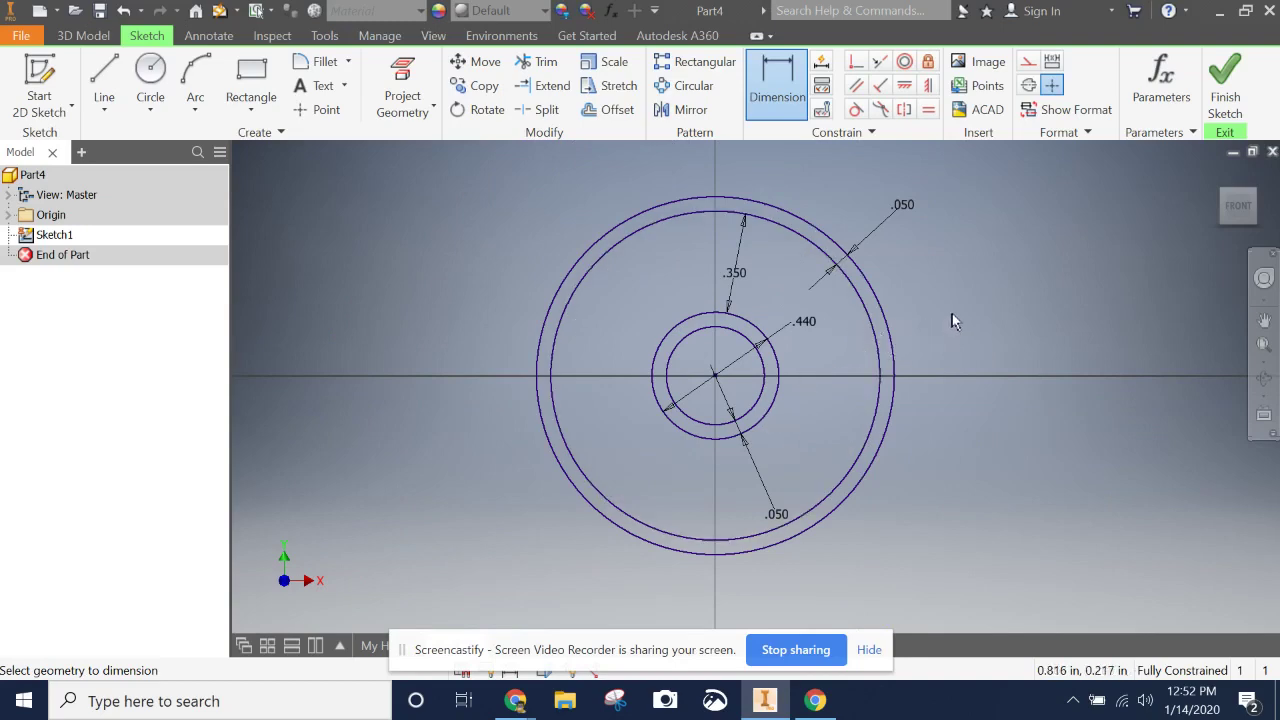
key("Escape")
mouse_move(515, 700)
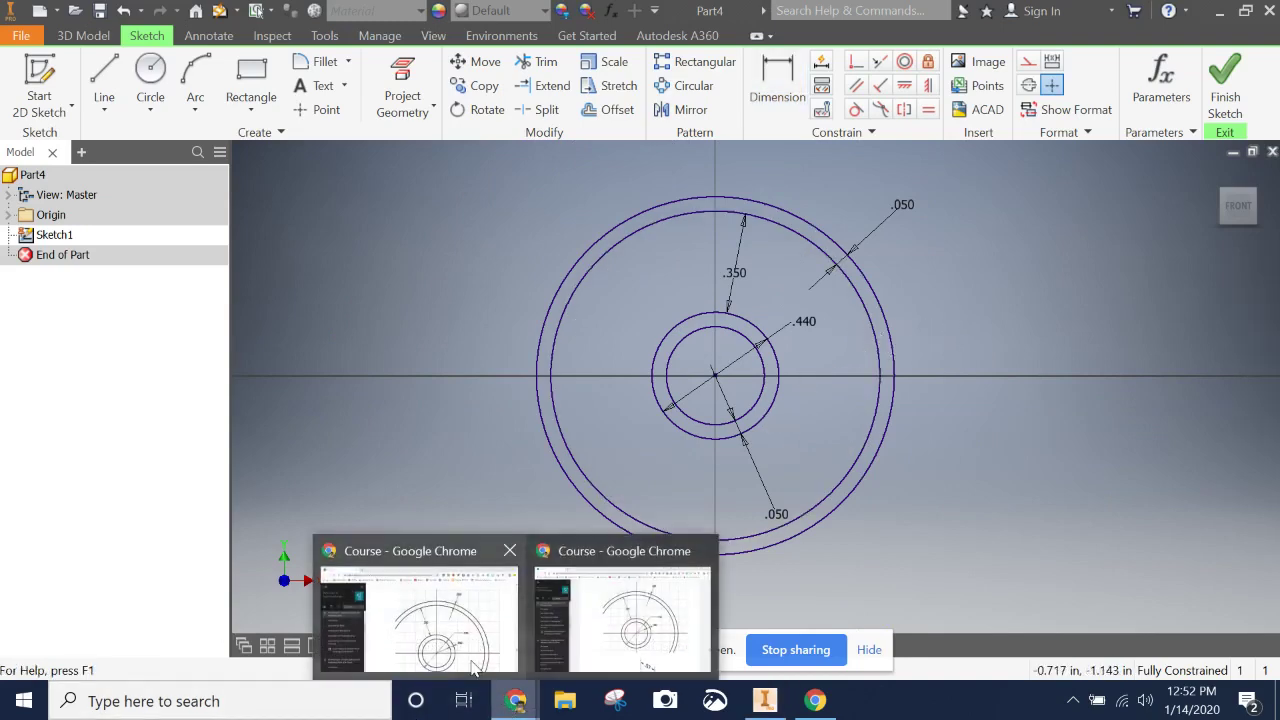
left_click(474, 668)
scroll(469, 480, "down", 10)
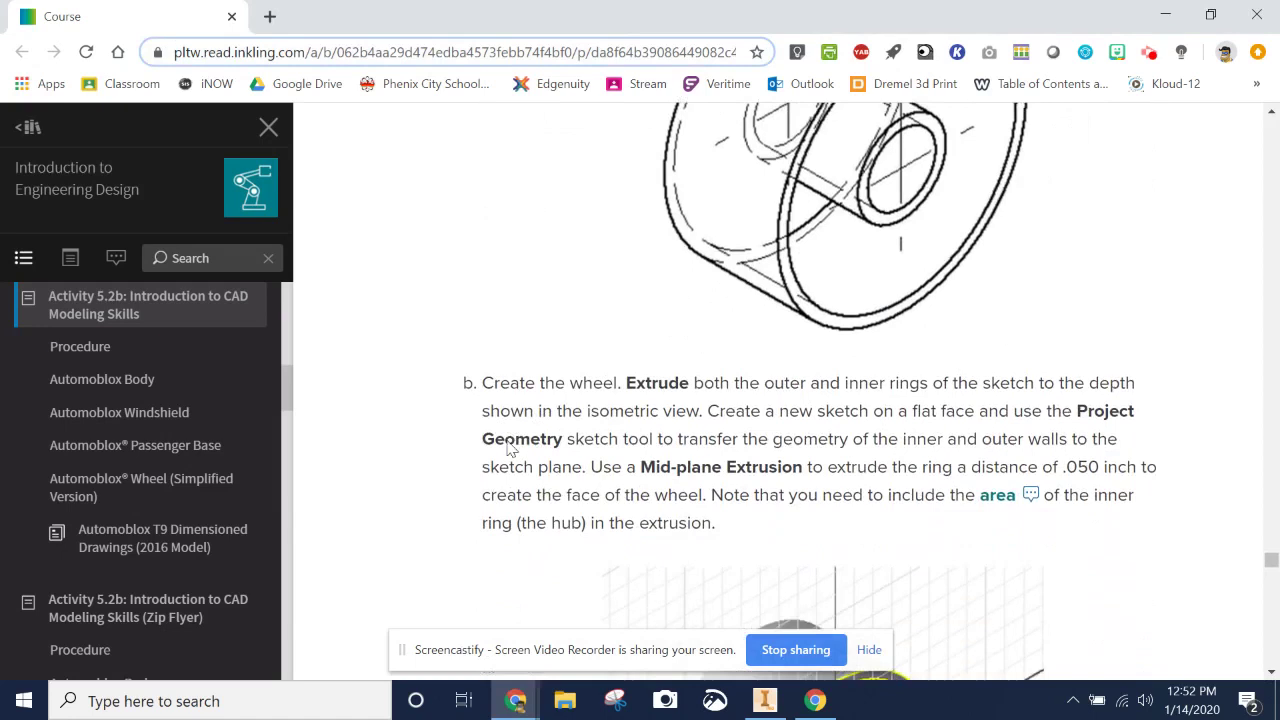
scroll(534, 473, "up", 1)
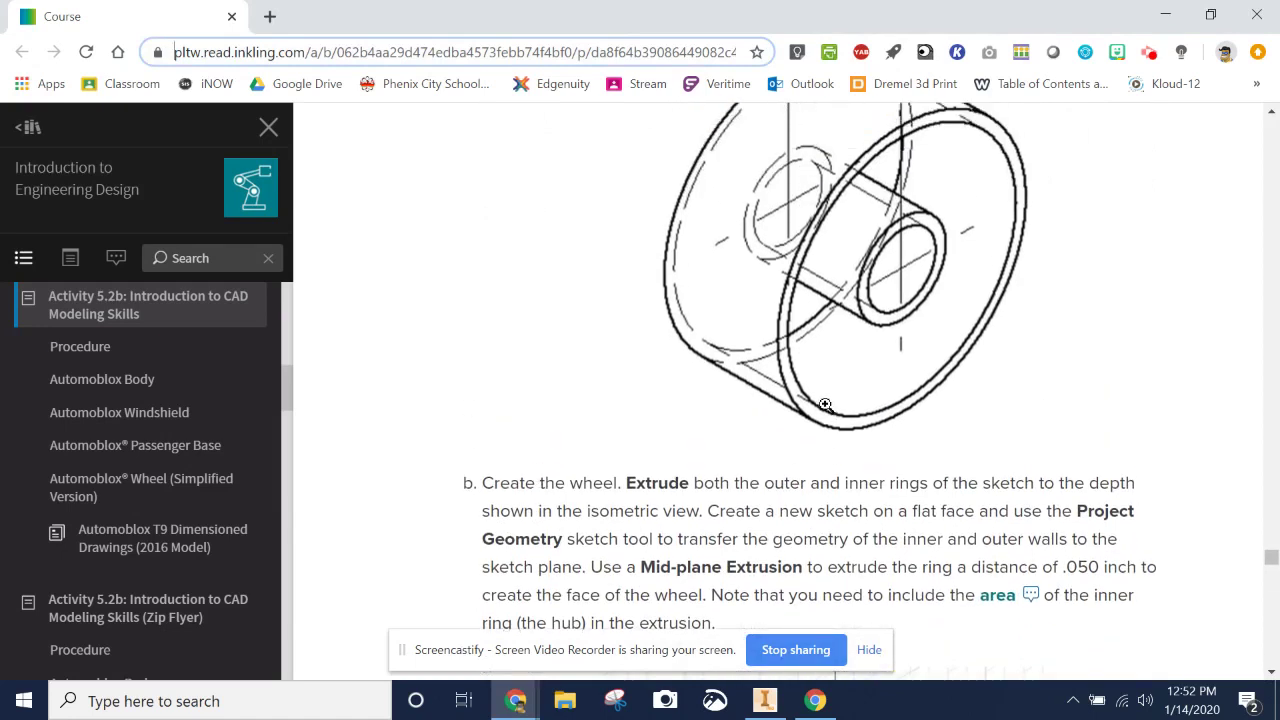
scroll(845, 356, "up", 2)
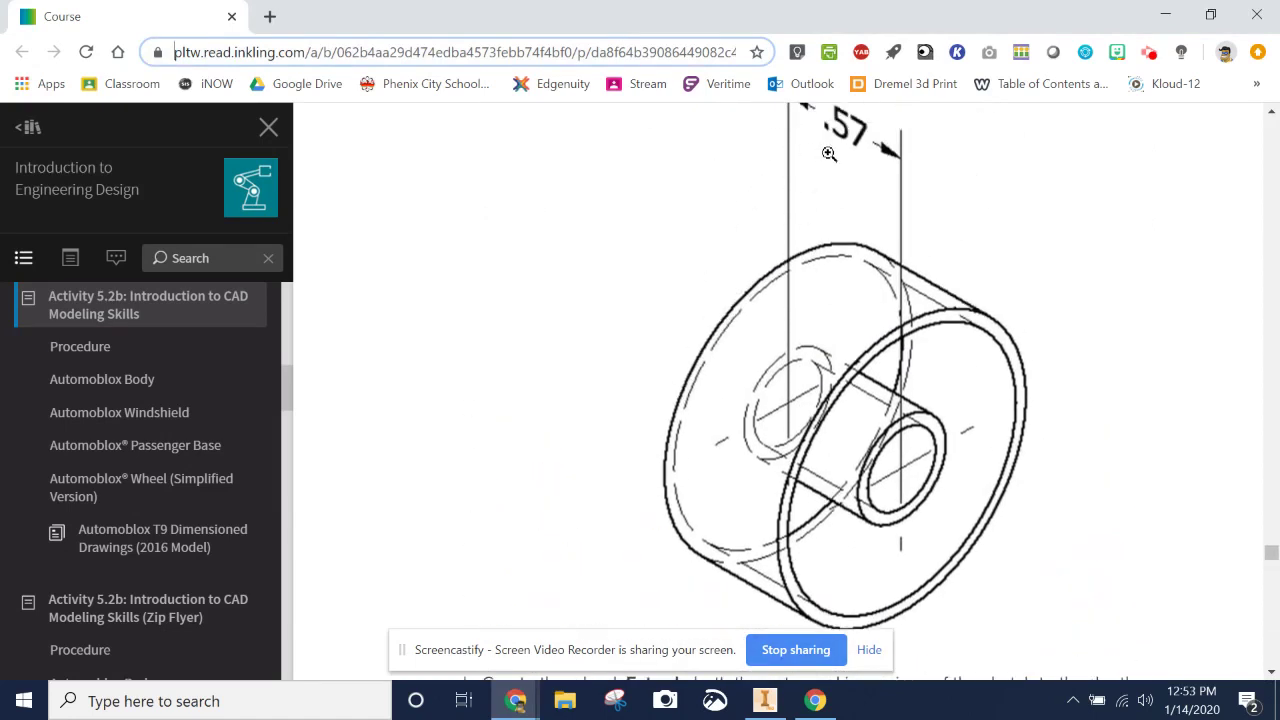
left_click(765, 700)
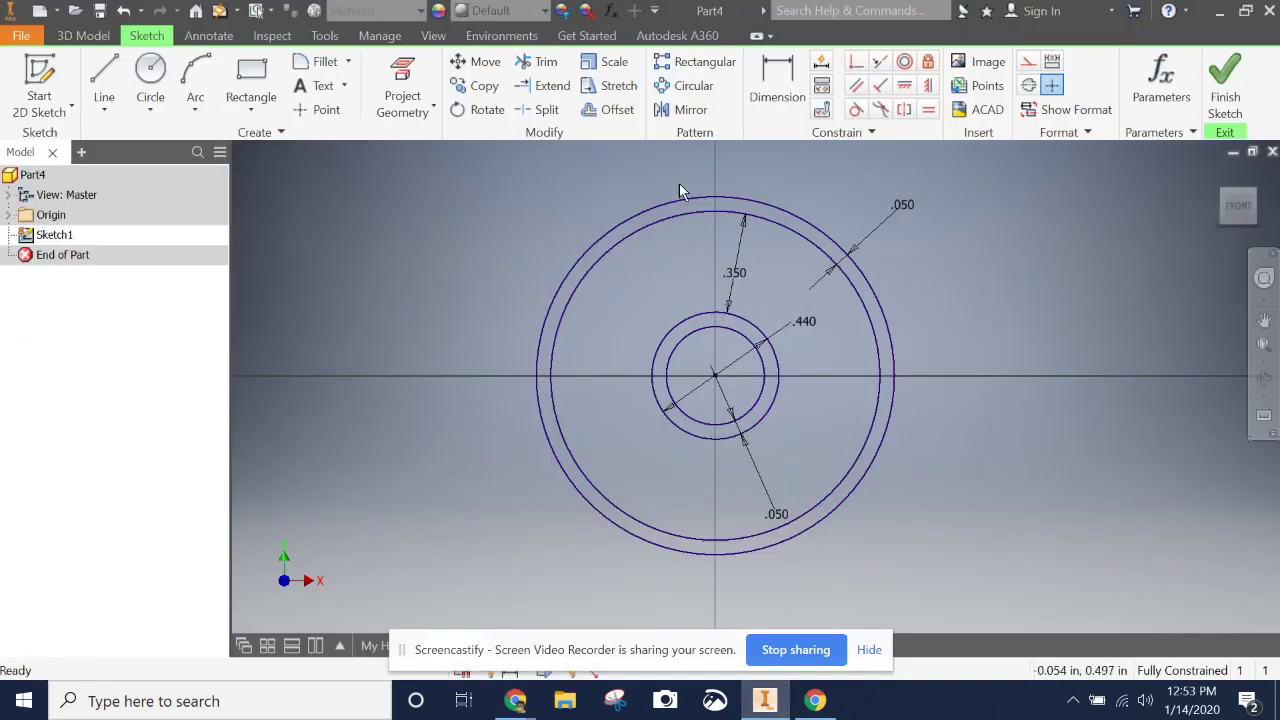
Step: Finish the sketch and extrude both the inner hub ring and outer ring .57 in
left_click(1225, 100)
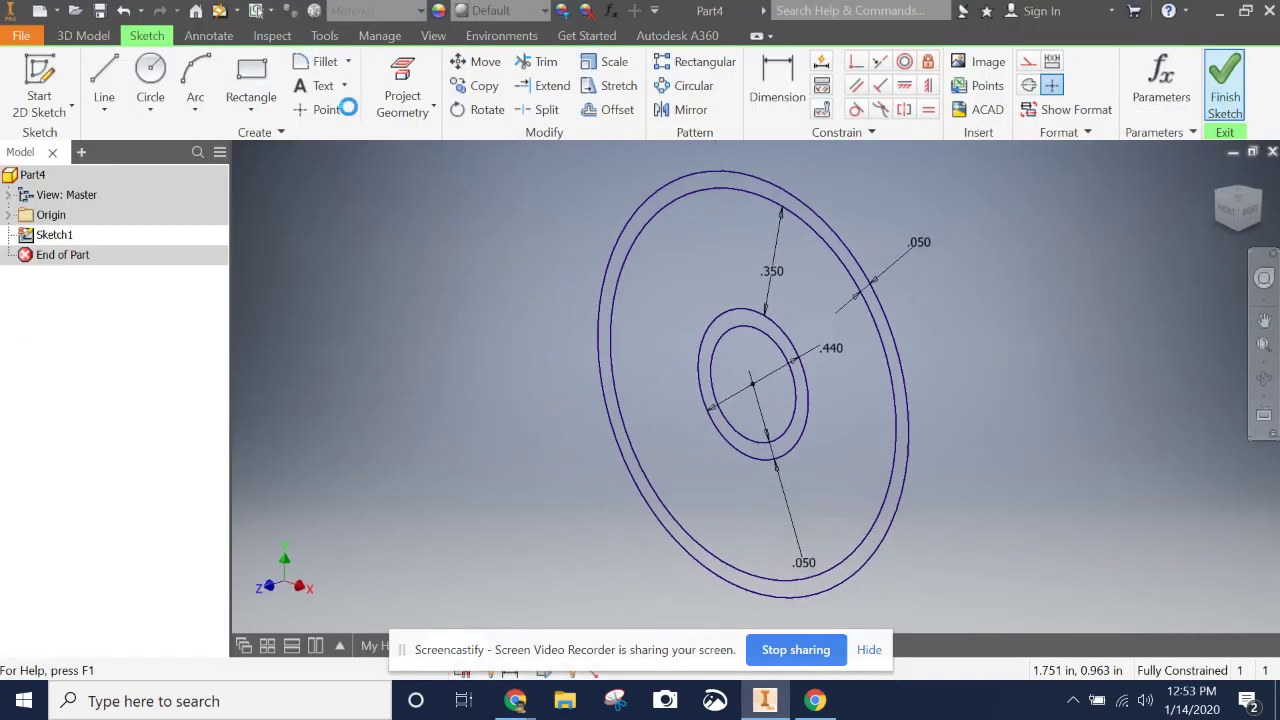
left_click(110, 86)
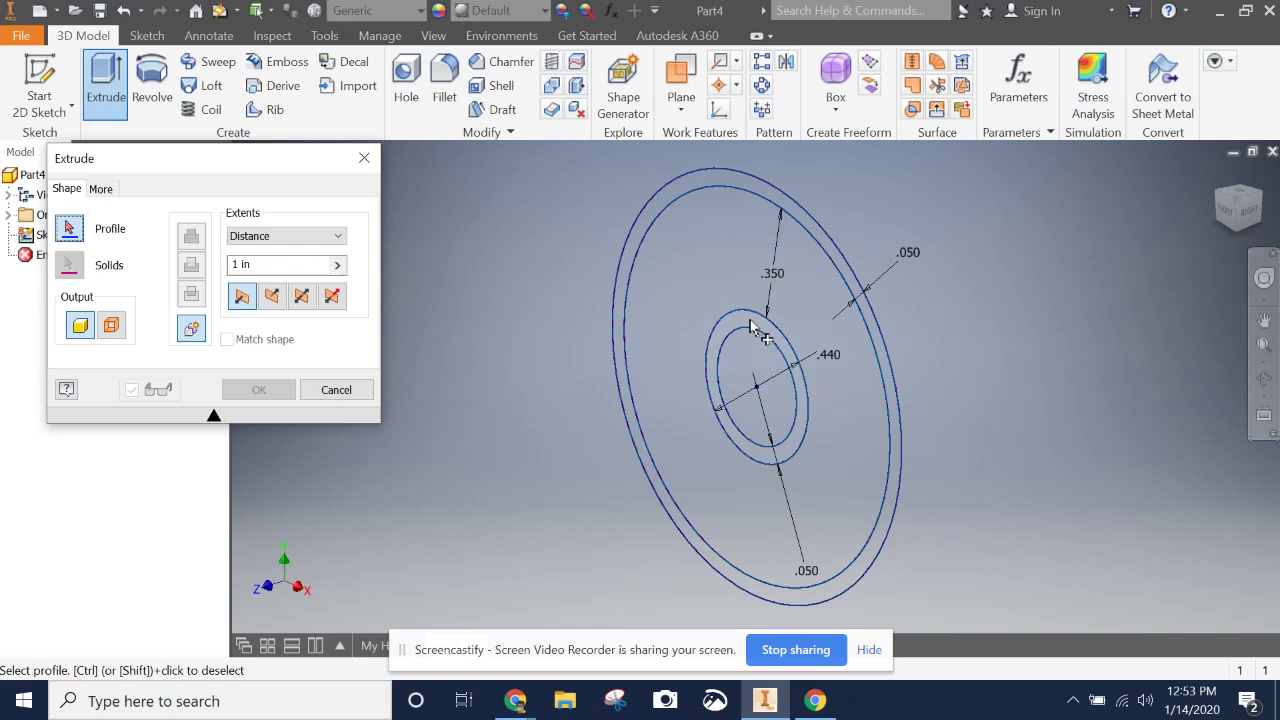
scroll(757, 330, "down", 3)
scroll(758, 323, "up", 6)
scroll(758, 323, "down", 3)
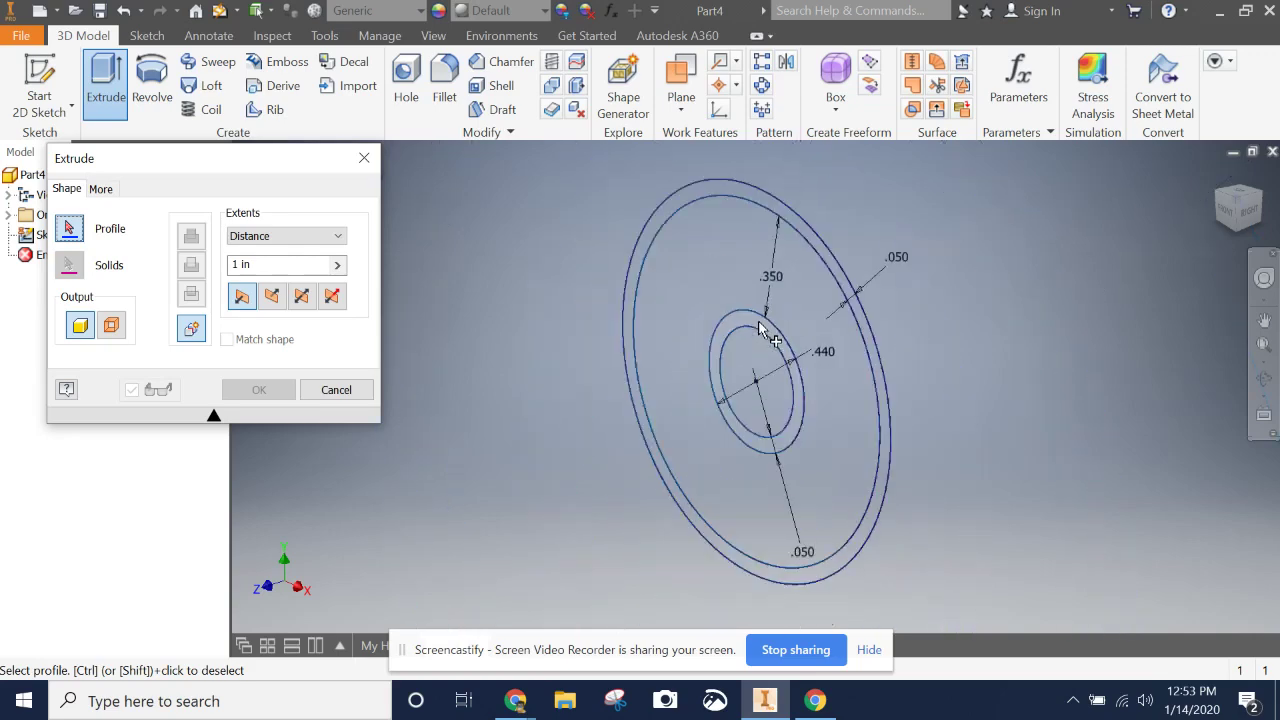
left_click(760, 328)
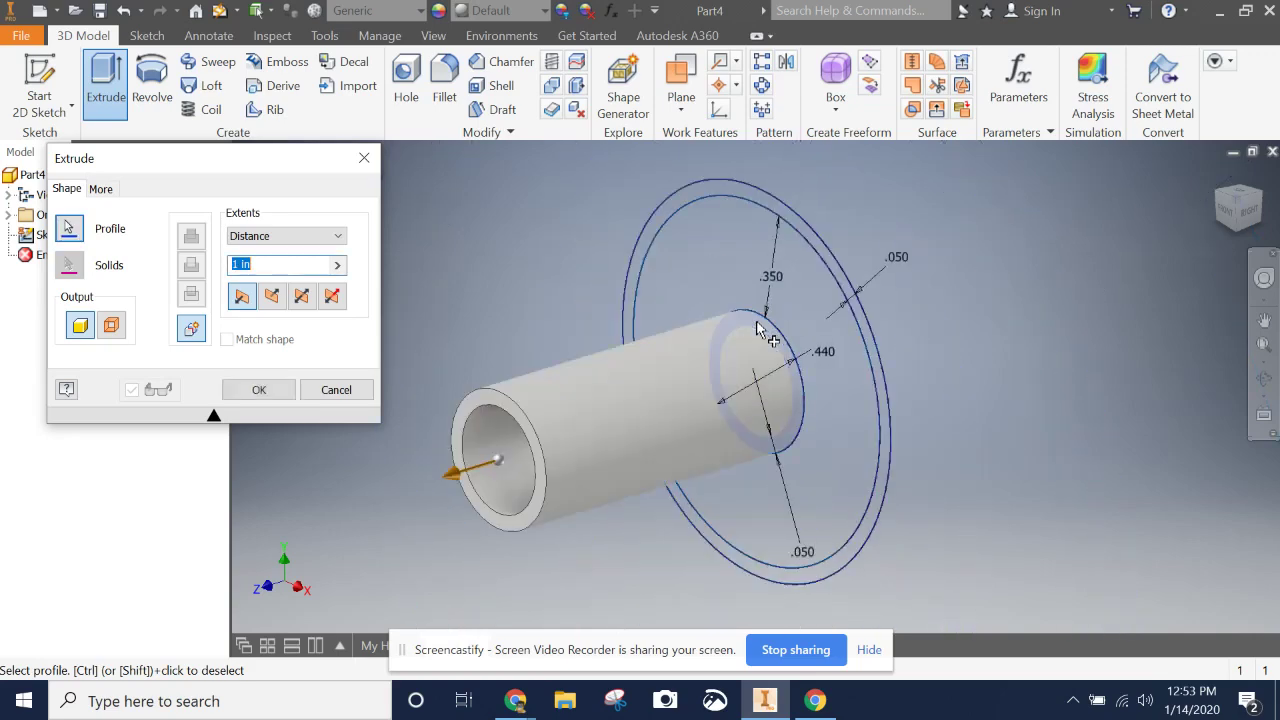
left_click(748, 197)
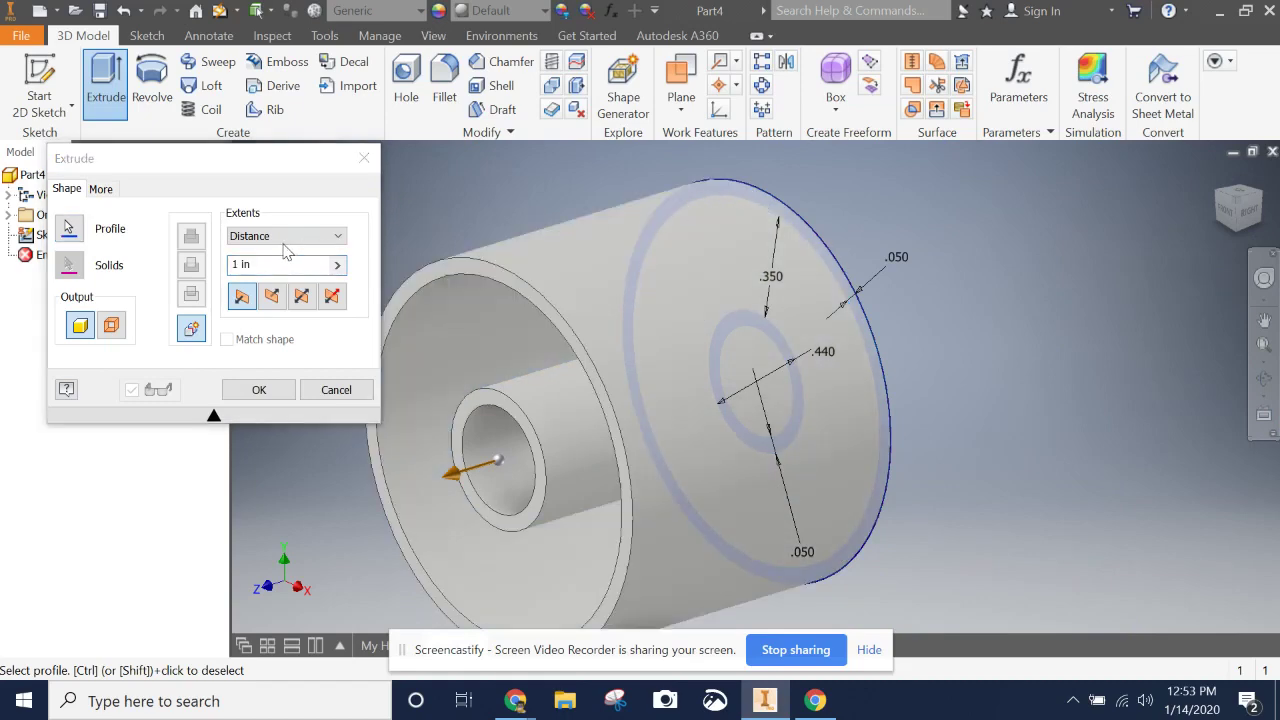
left_click(285, 263)
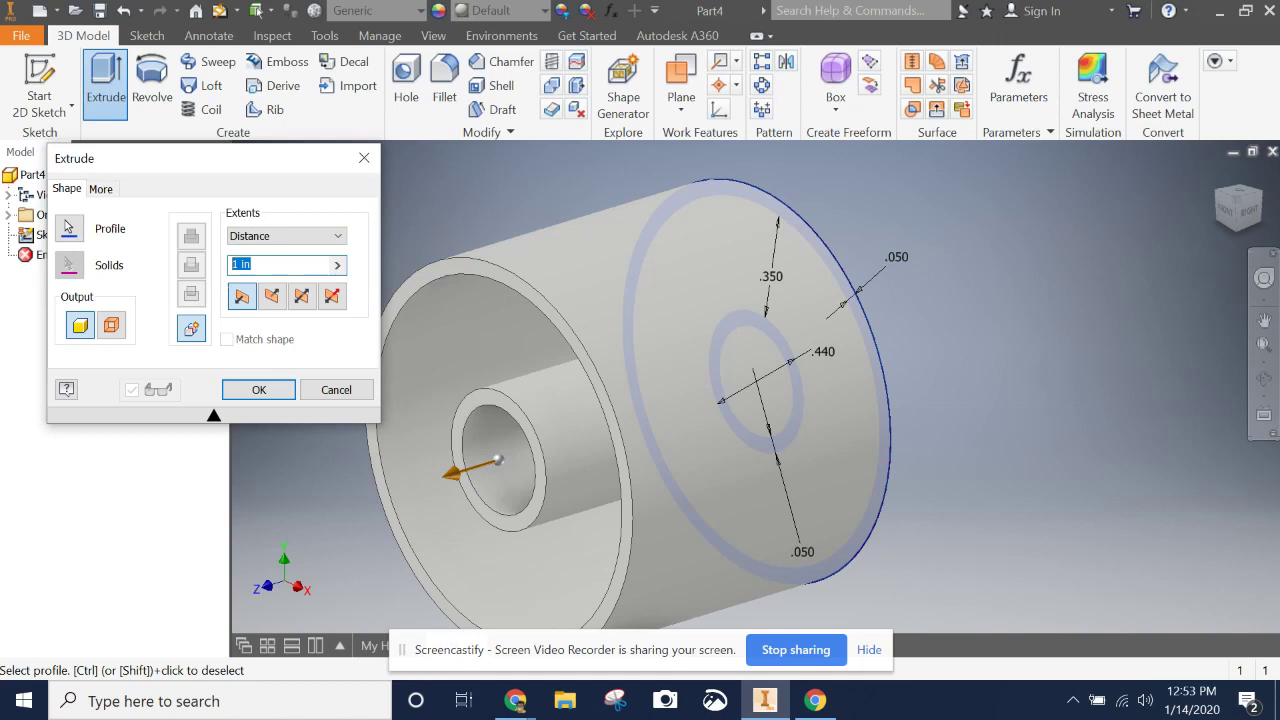
type(".")
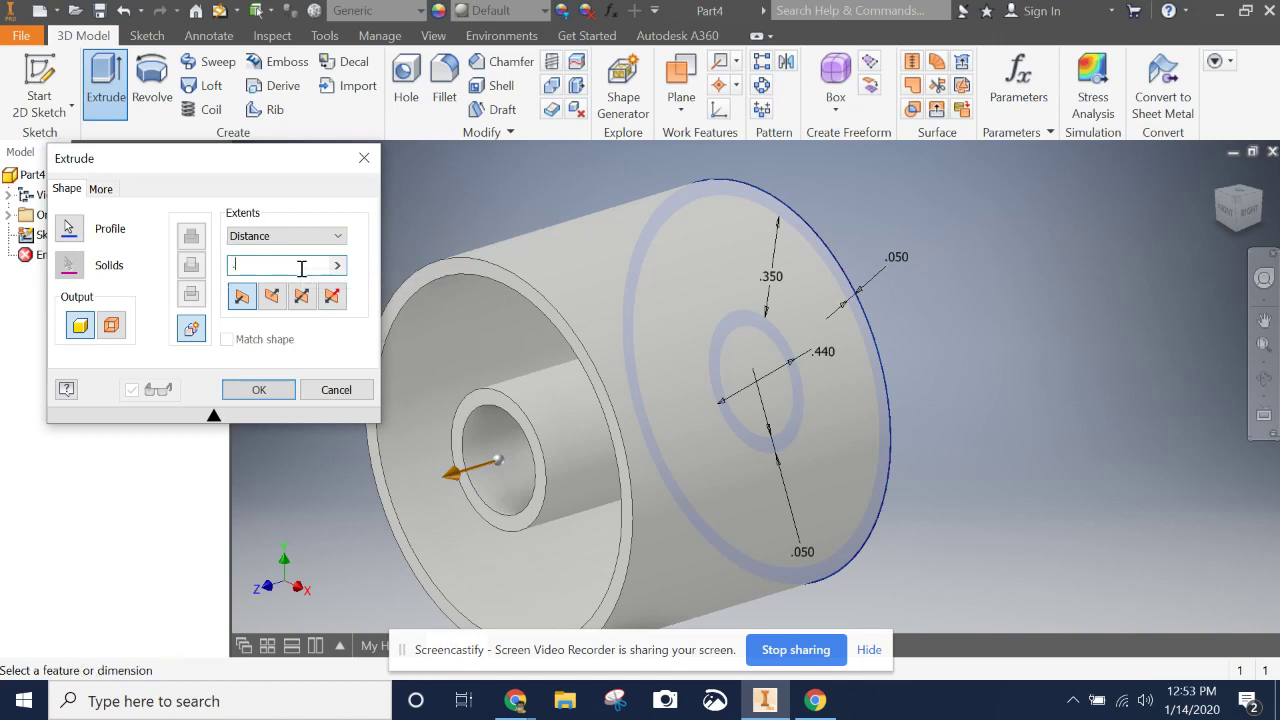
type("57")
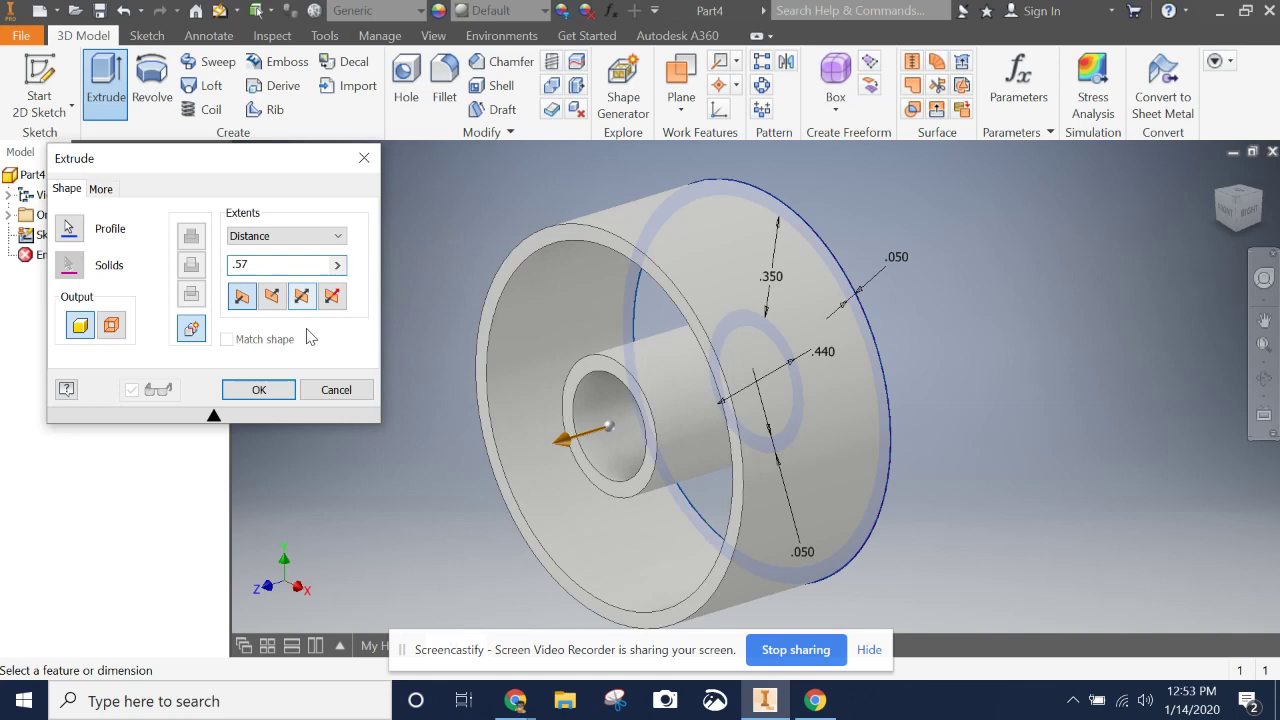
left_click(259, 390)
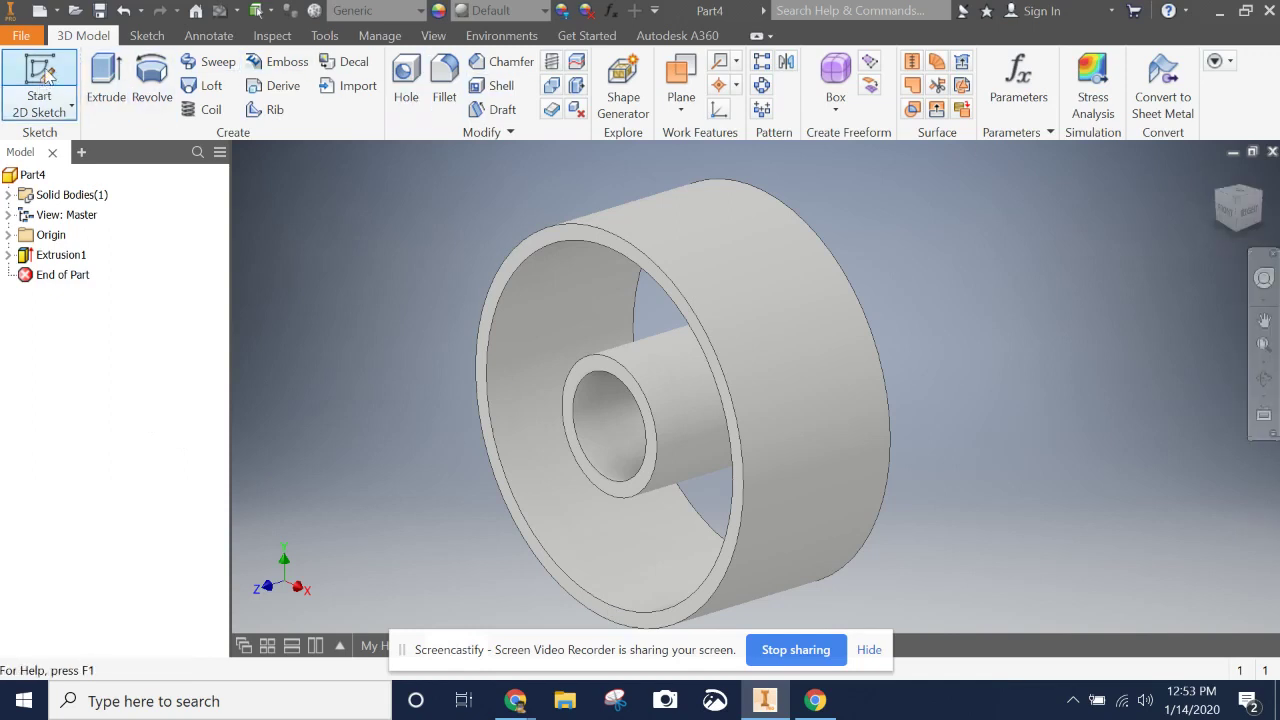
Step: Start a sketch on the wheel's front face and project the outer and inner ring edges
left_click(45, 78)
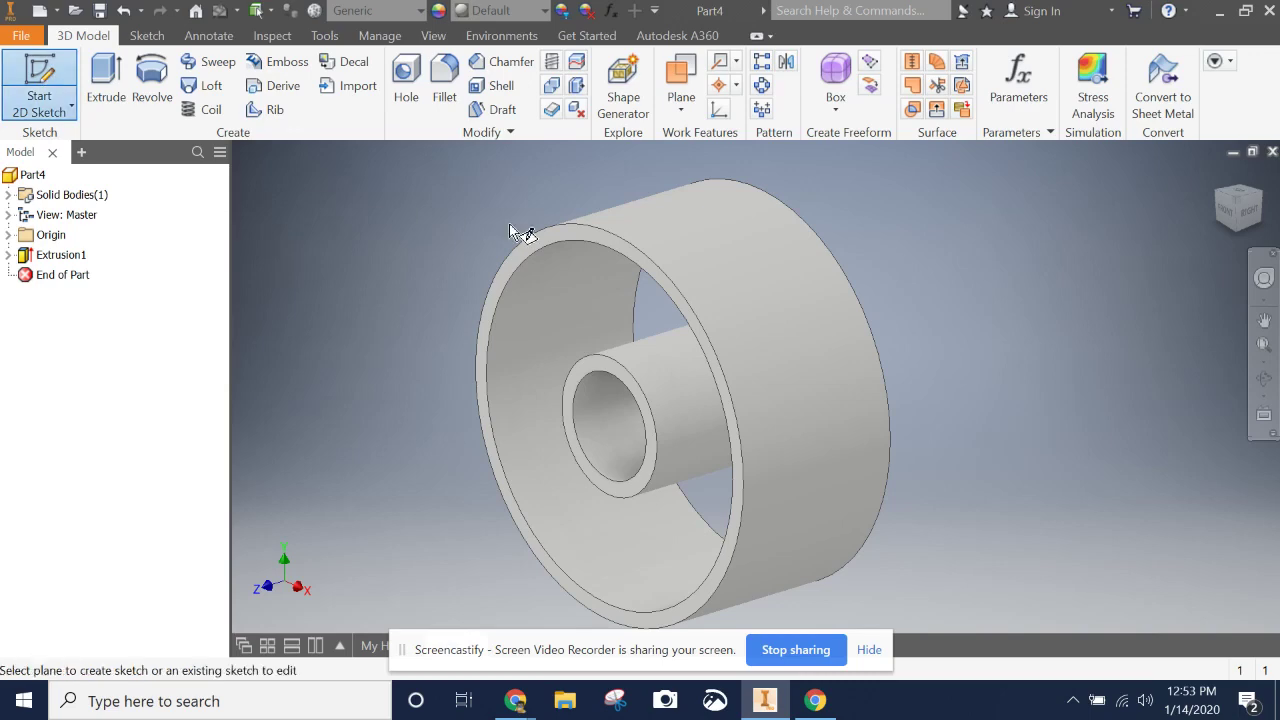
left_click(612, 248)
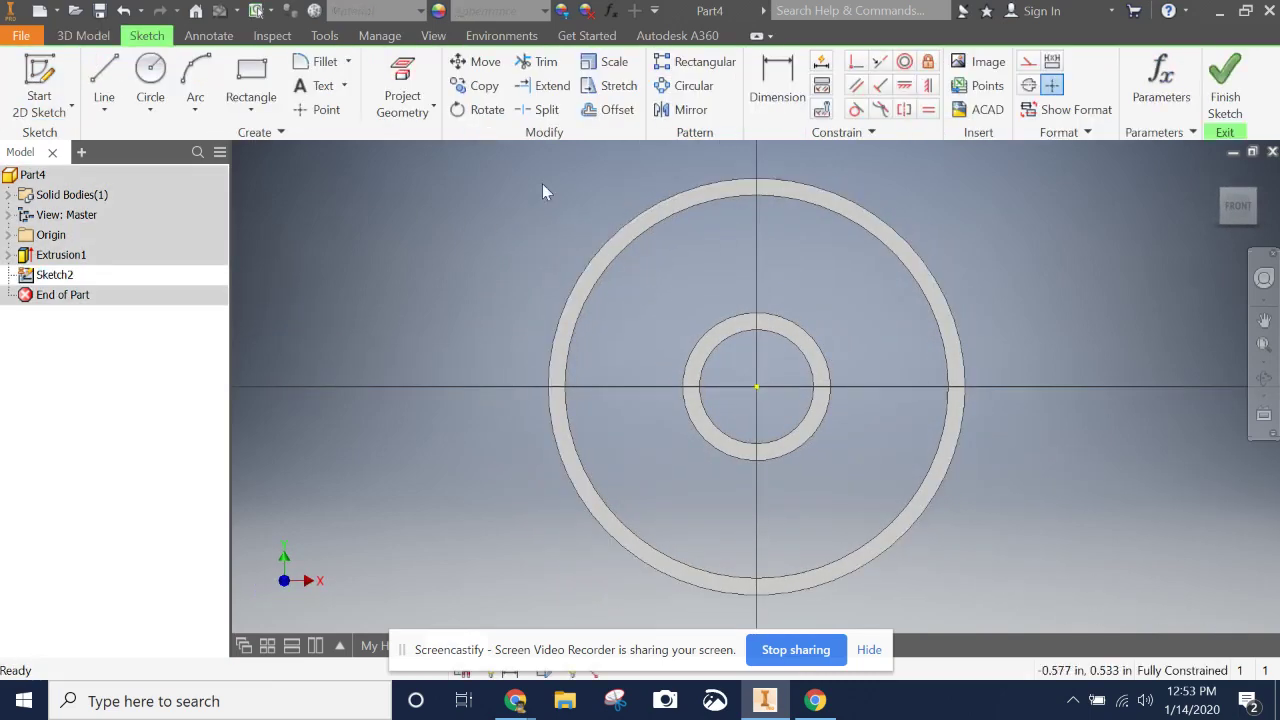
left_click(390, 72)
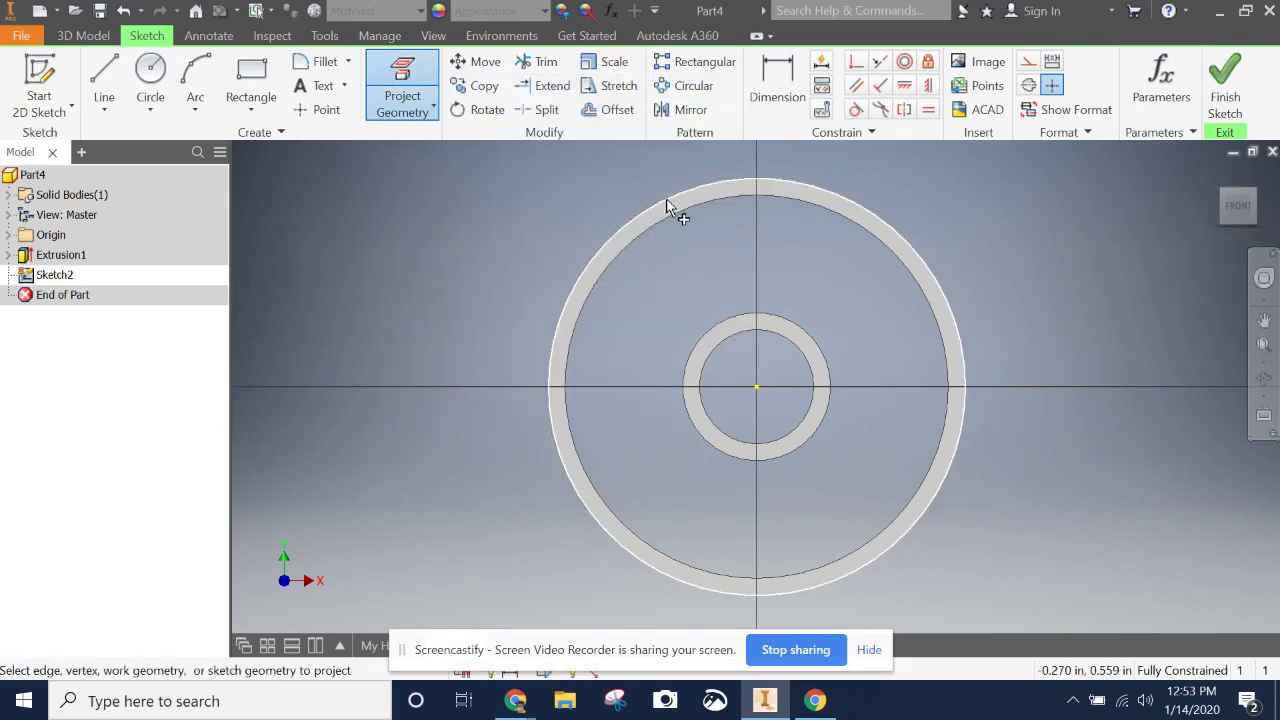
left_click(670, 204)
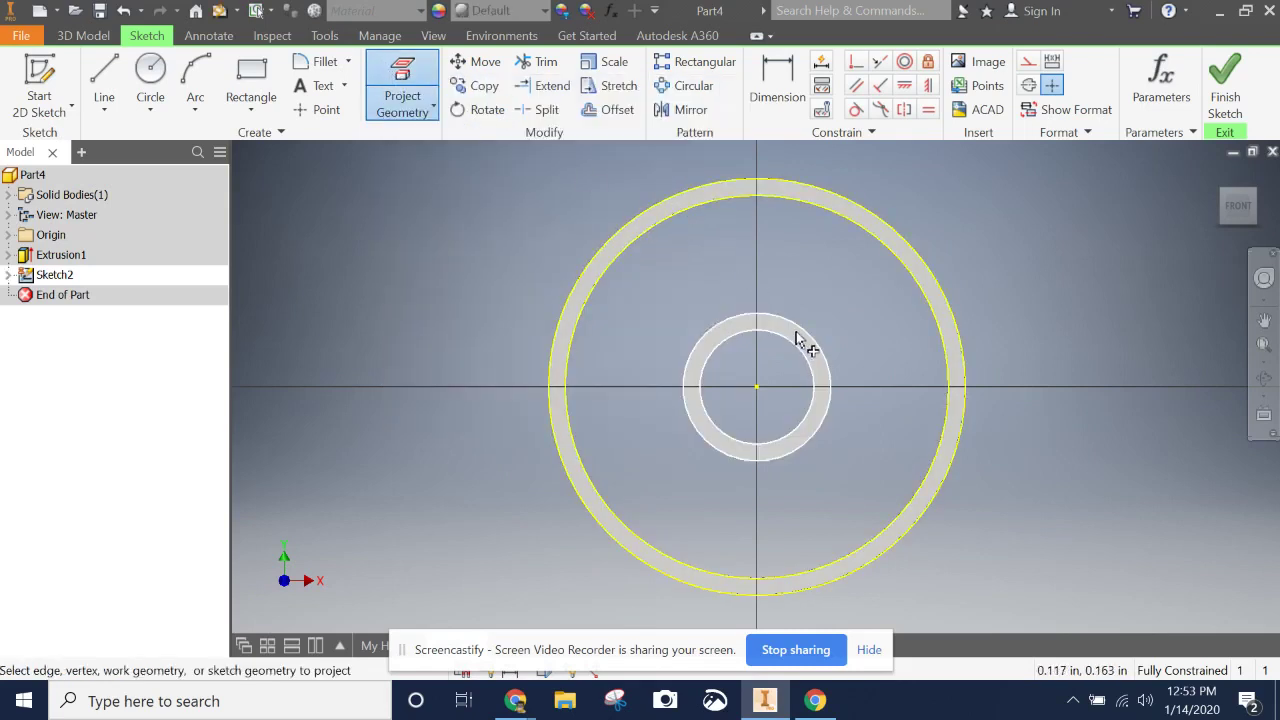
left_click(797, 338)
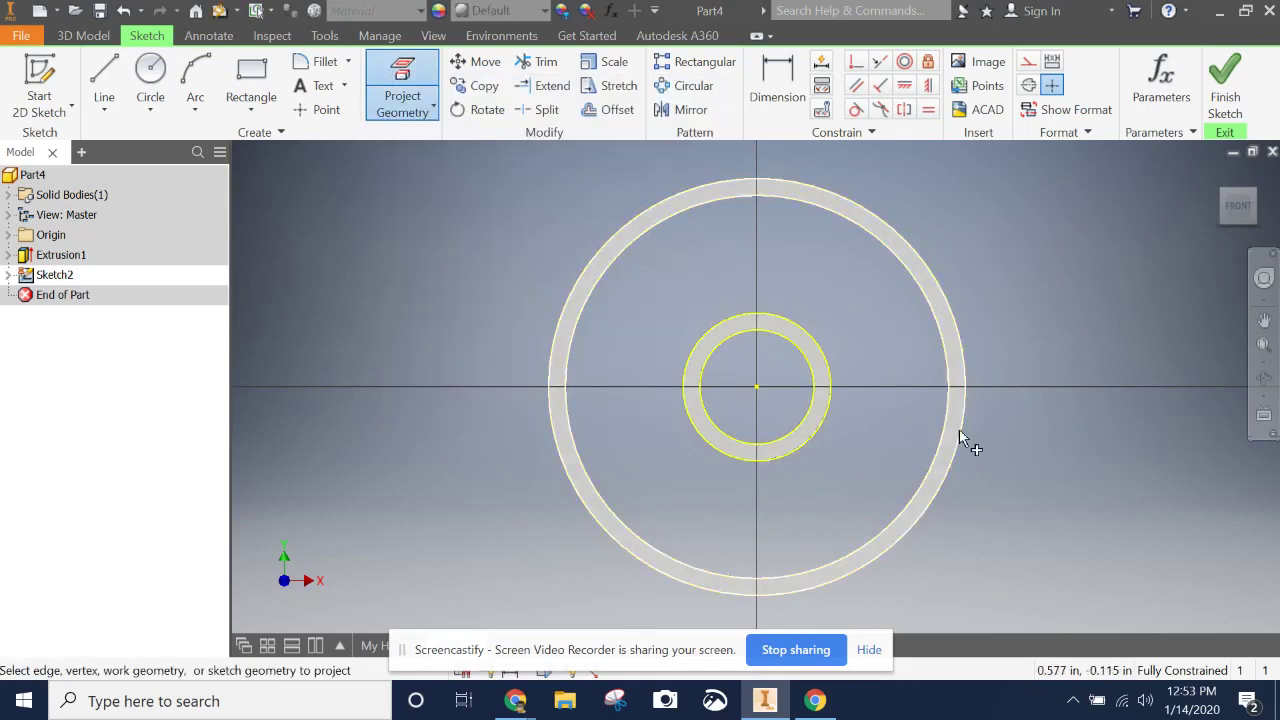
left_click(670, 208)
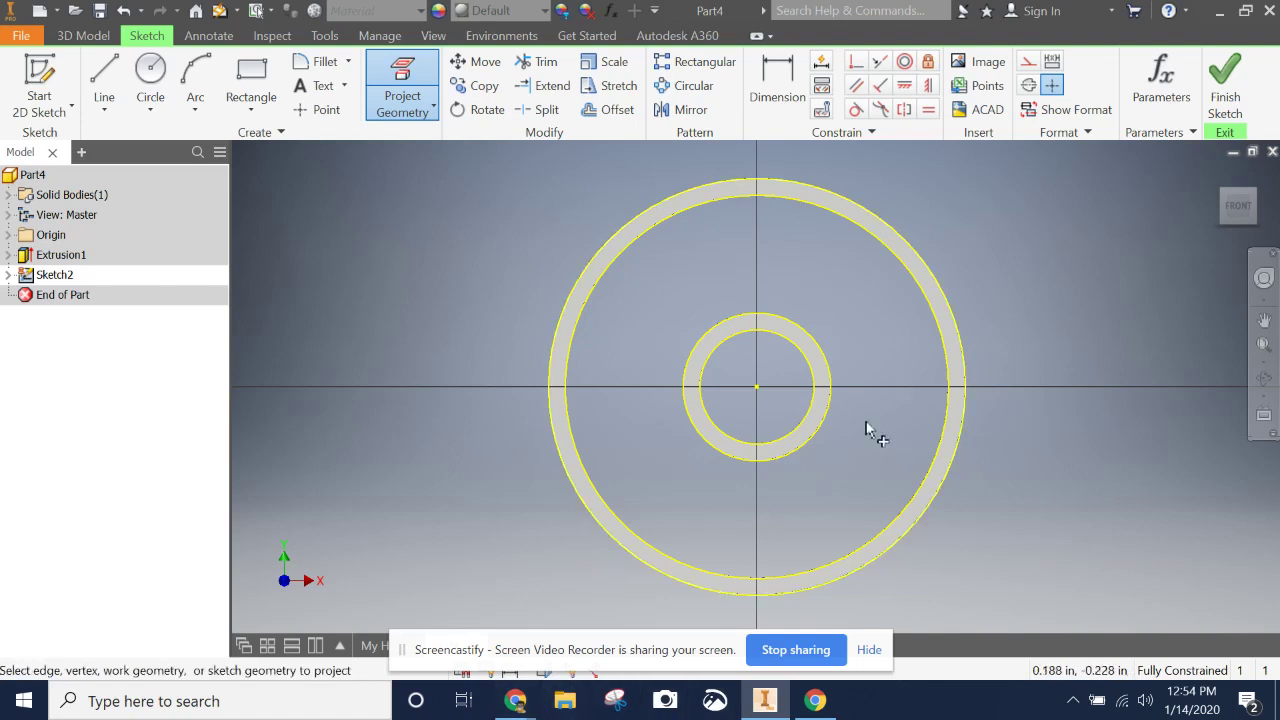
Step: Read step b's wheel-creation instructions in Chrome, then finish Sketch2 in Inventor
mouse_move(515, 700)
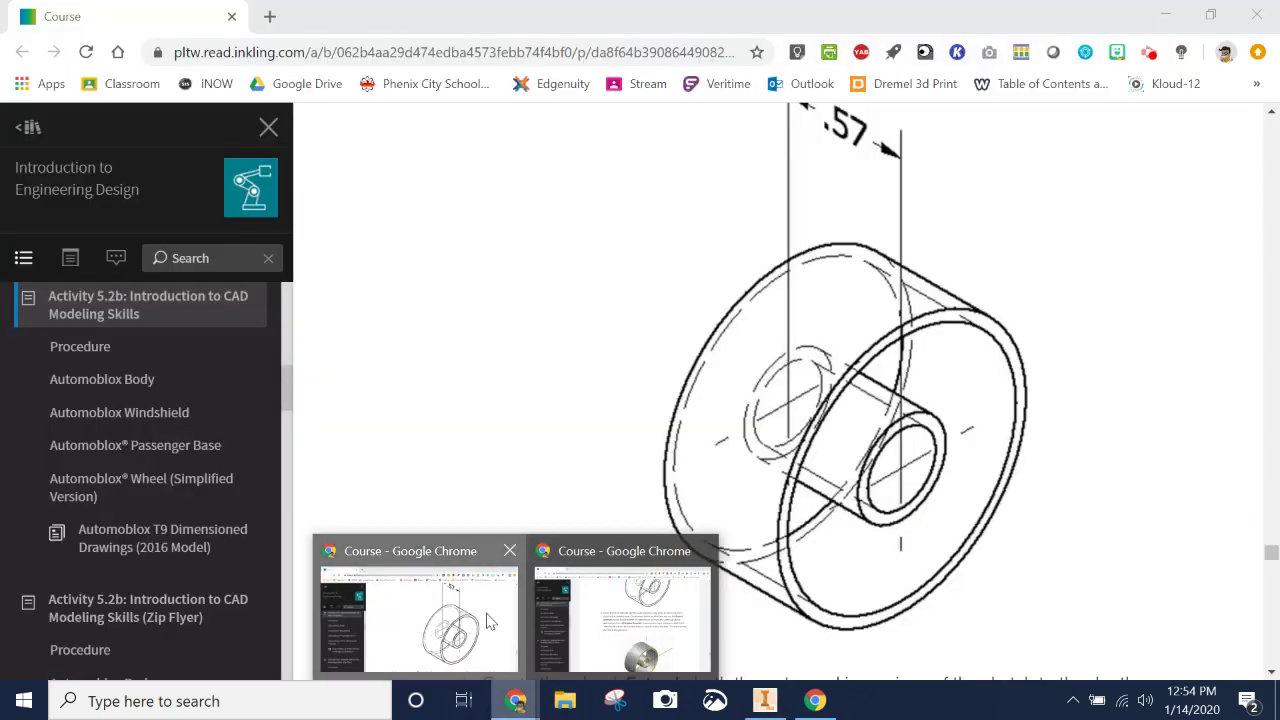
left_click(490, 622)
scroll(583, 431, "down", 6)
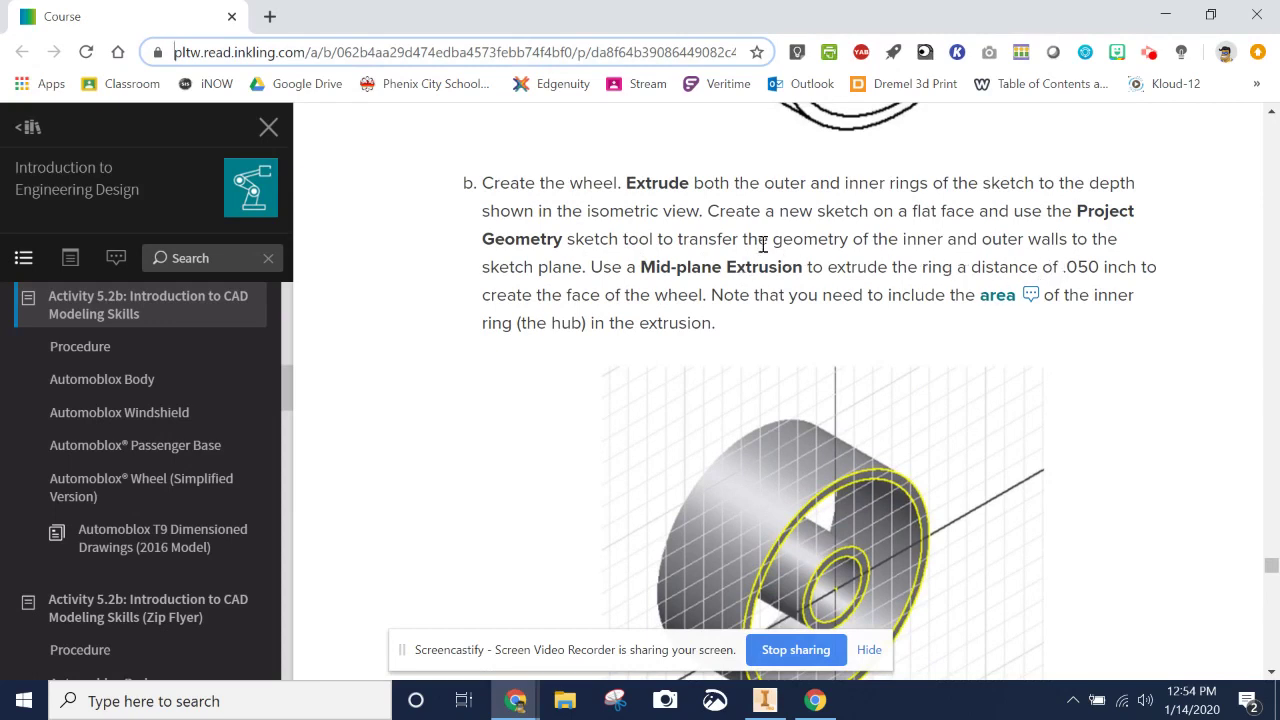
scroll(660, 218, "down", 1)
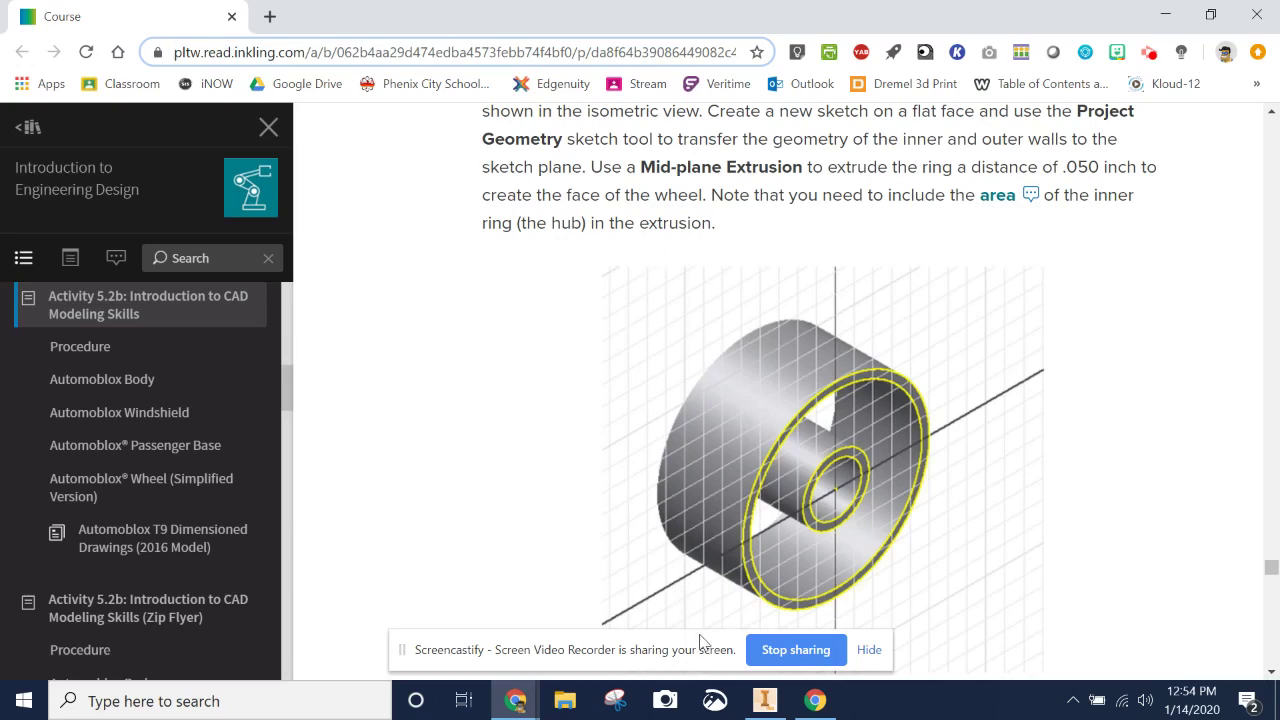
scroll(631, 257, "down", 5)
scroll(623, 234, "down", 2)
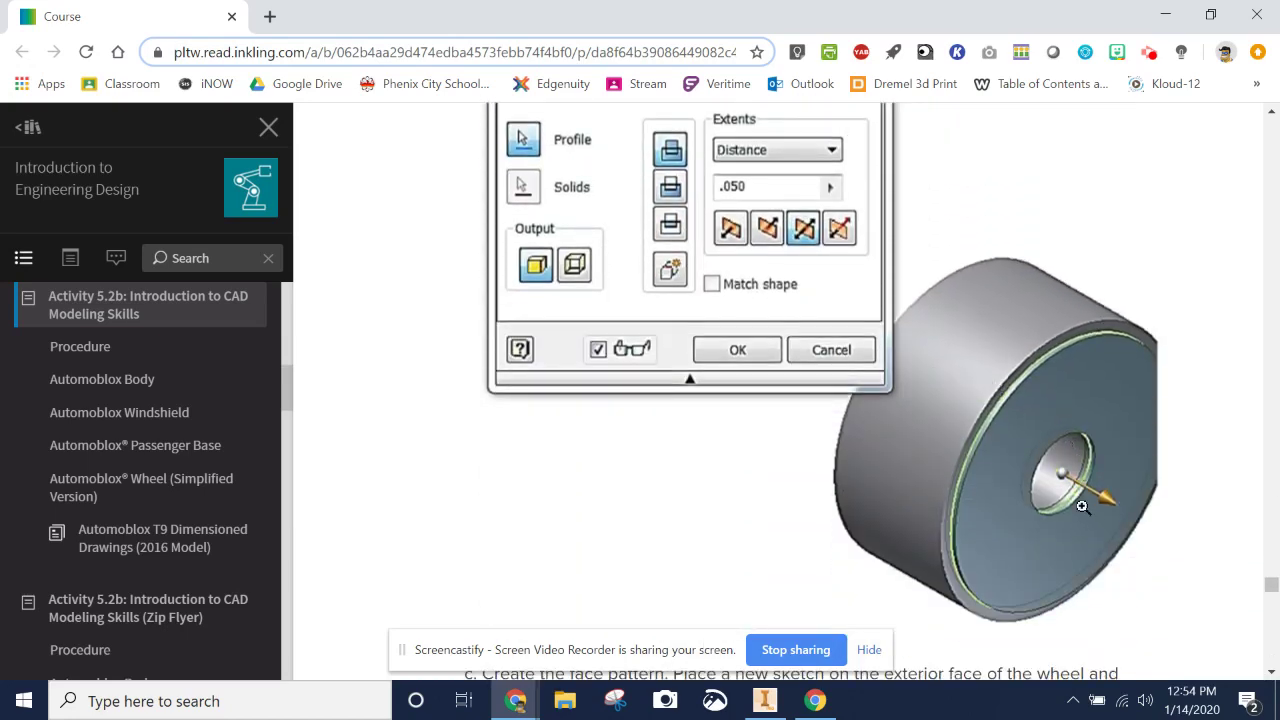
scroll(1082, 506, "up", 5)
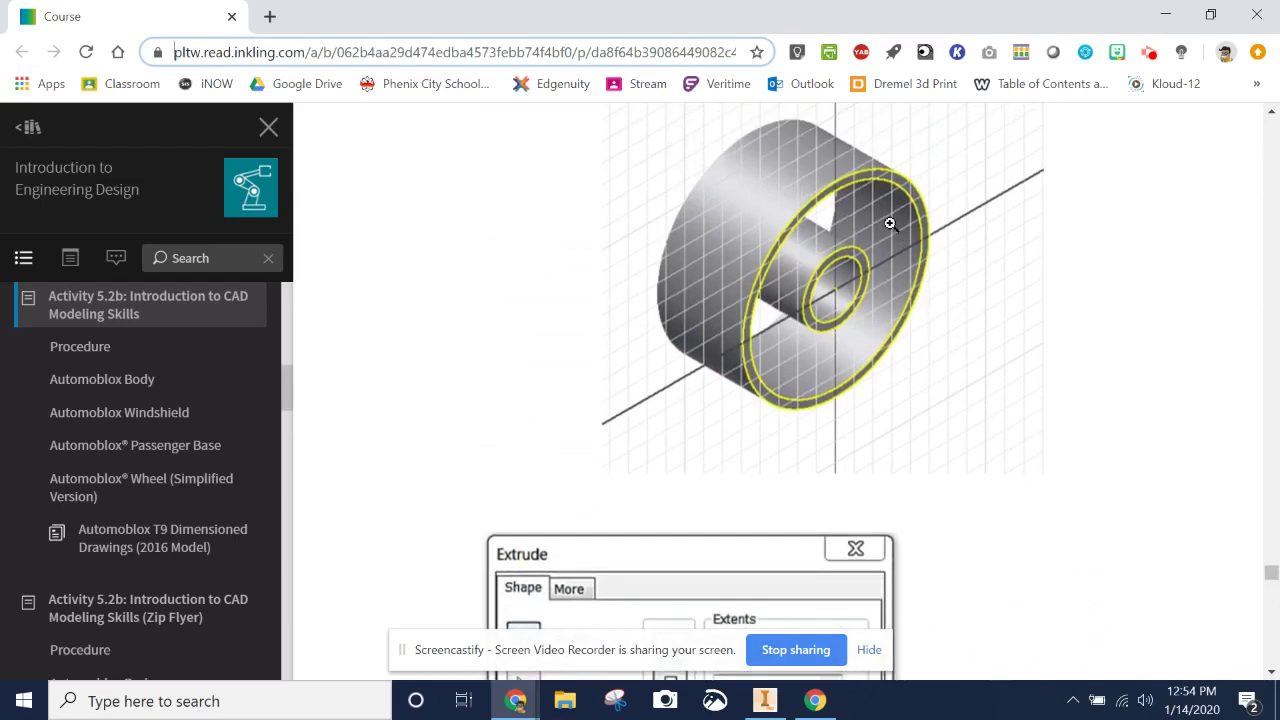
left_click(765, 700)
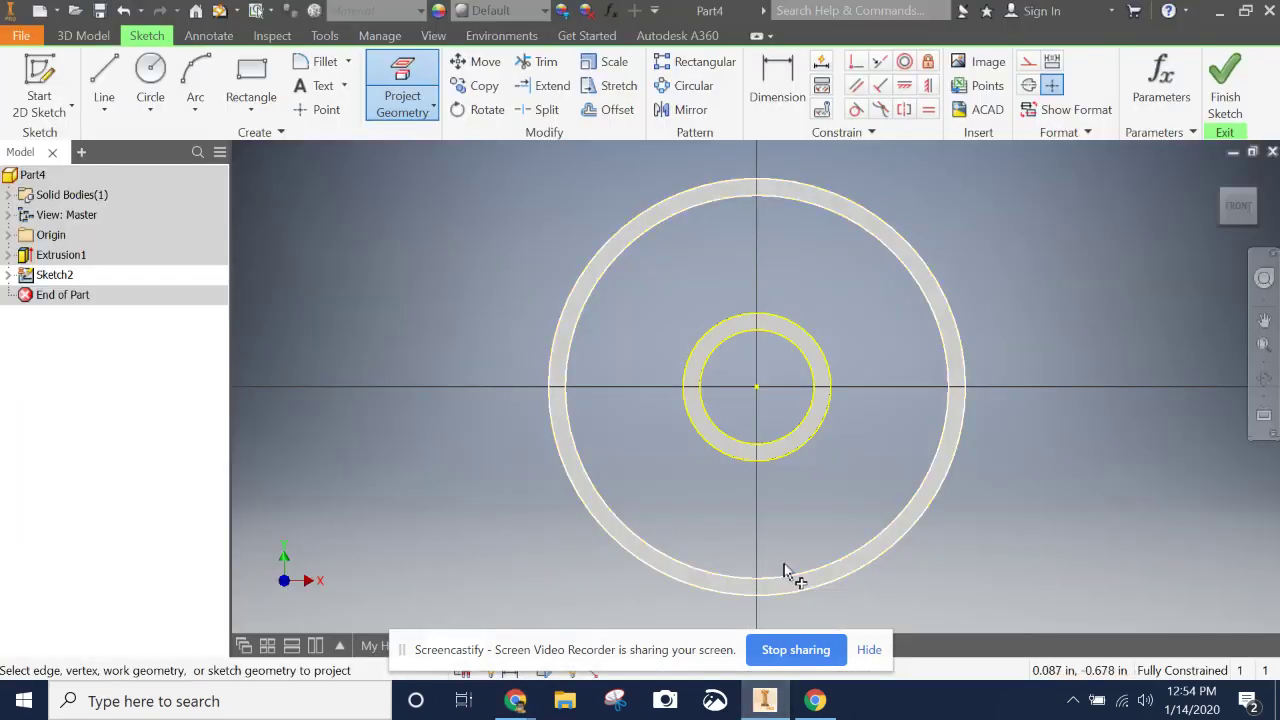
left_click(1224, 85)
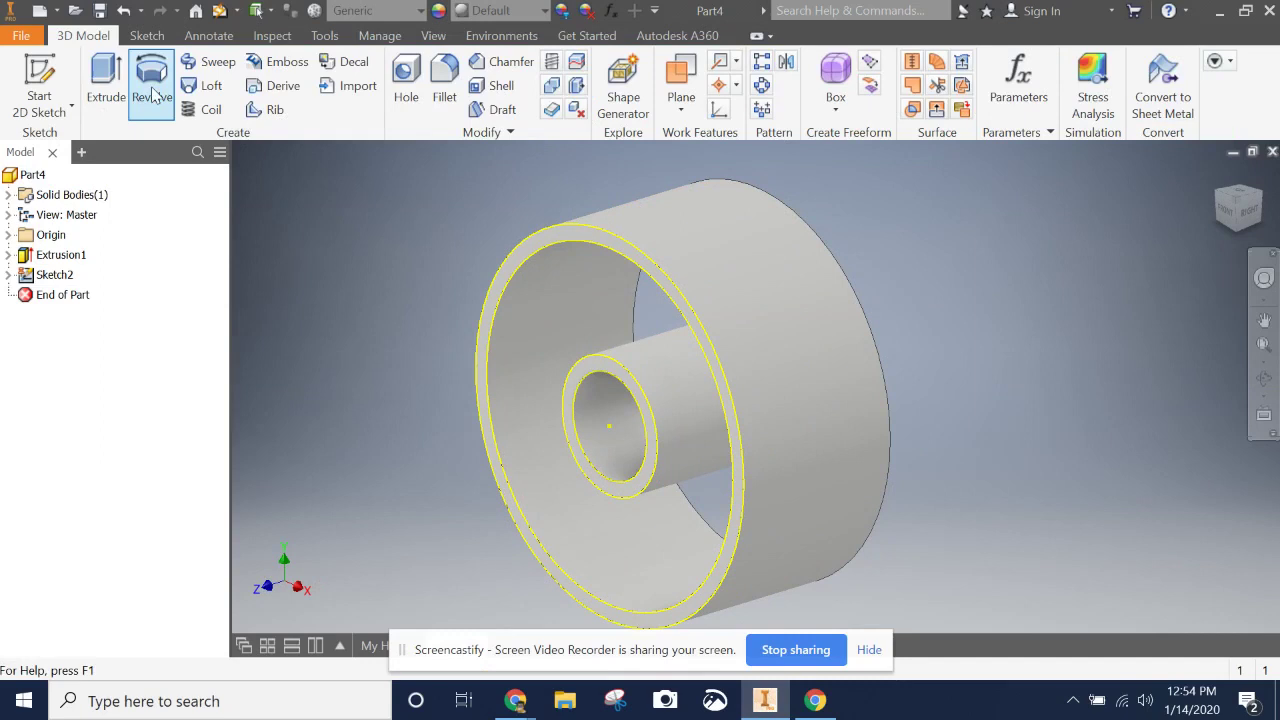
Step: Start extruding the region between the rings, check the front view, then cancel
left_click(110, 85)
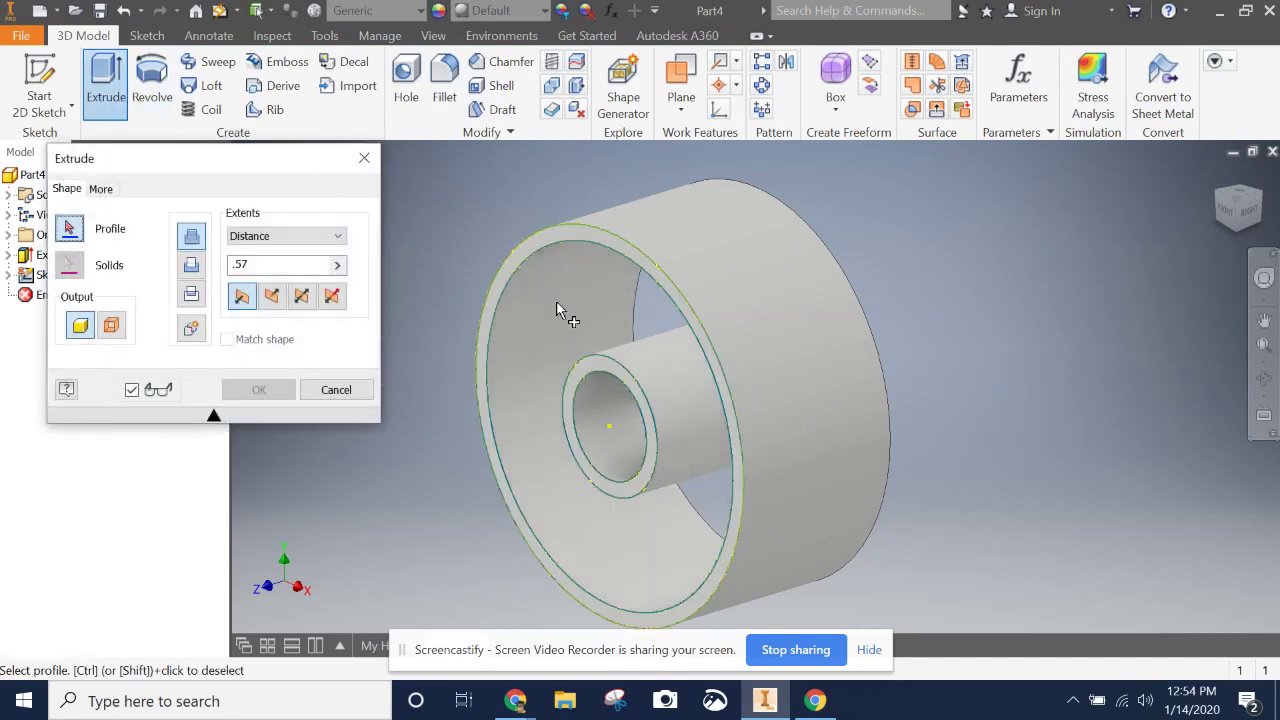
left_click(557, 305)
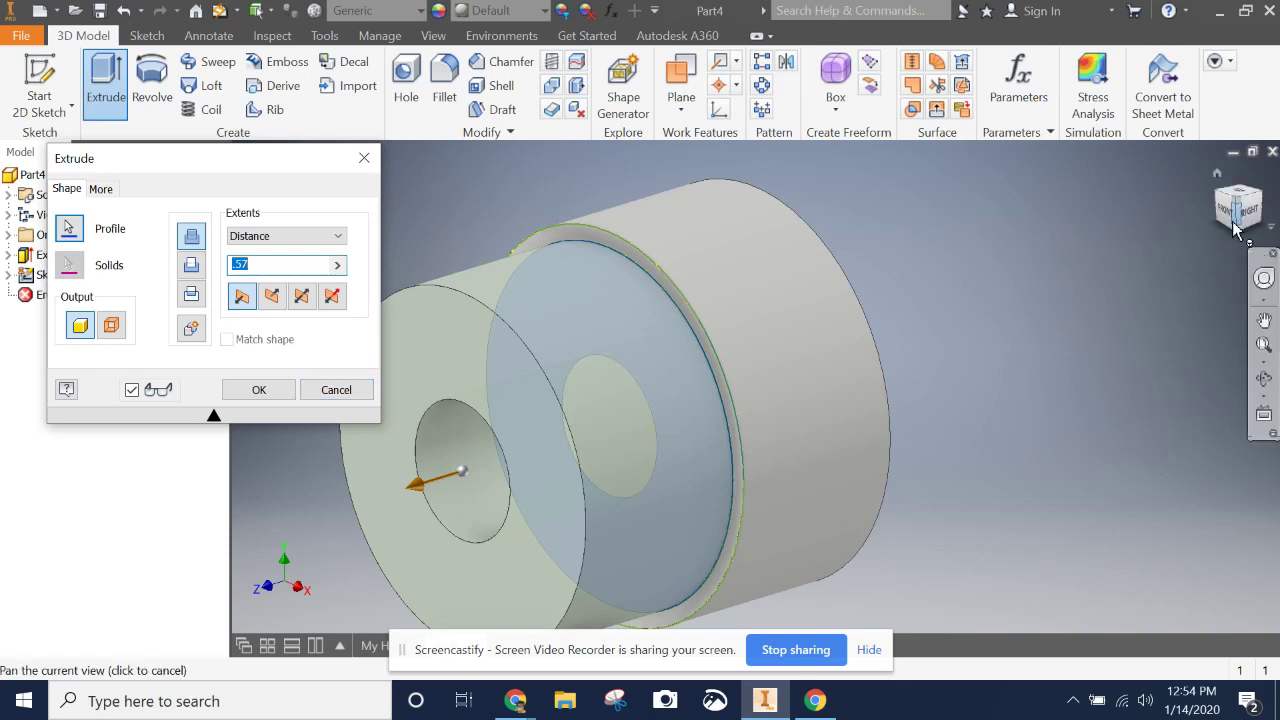
left_click(1234, 226)
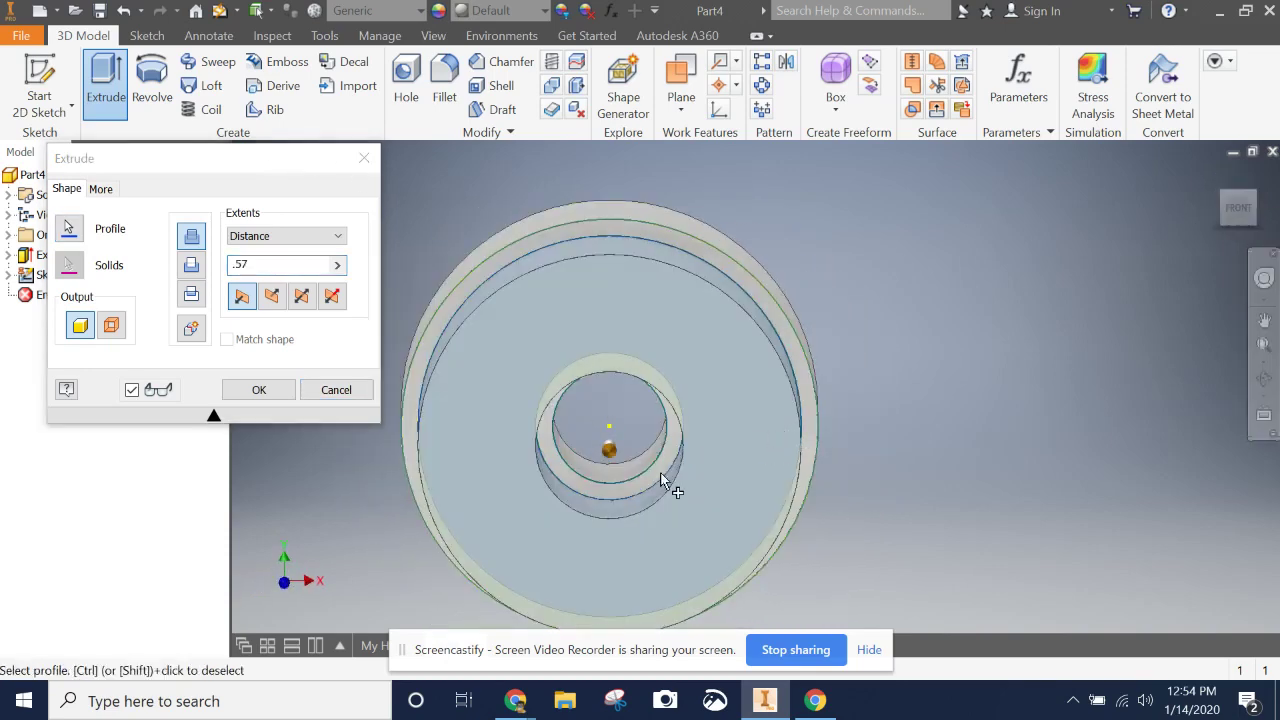
left_click(1249, 199)
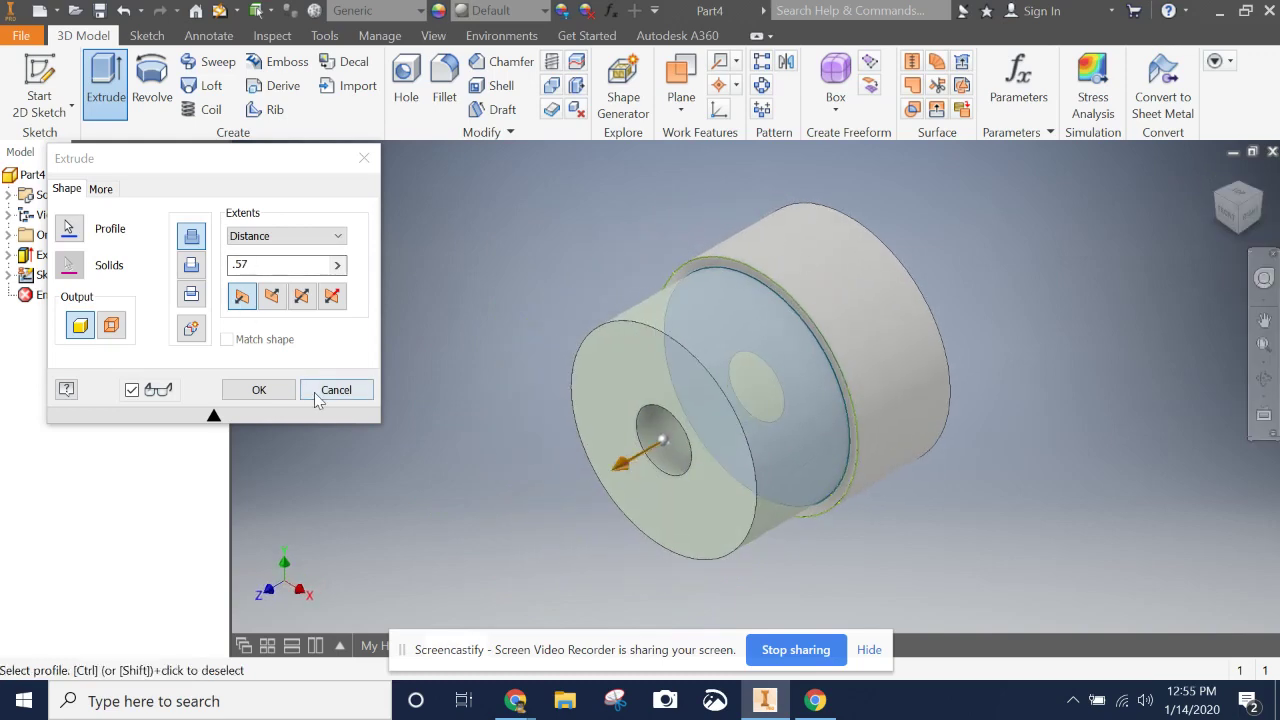
left_click(330, 390)
Step: Extrude the ring region .05 in symmetrically and inspect the resulting wheel
left_click(106, 88)
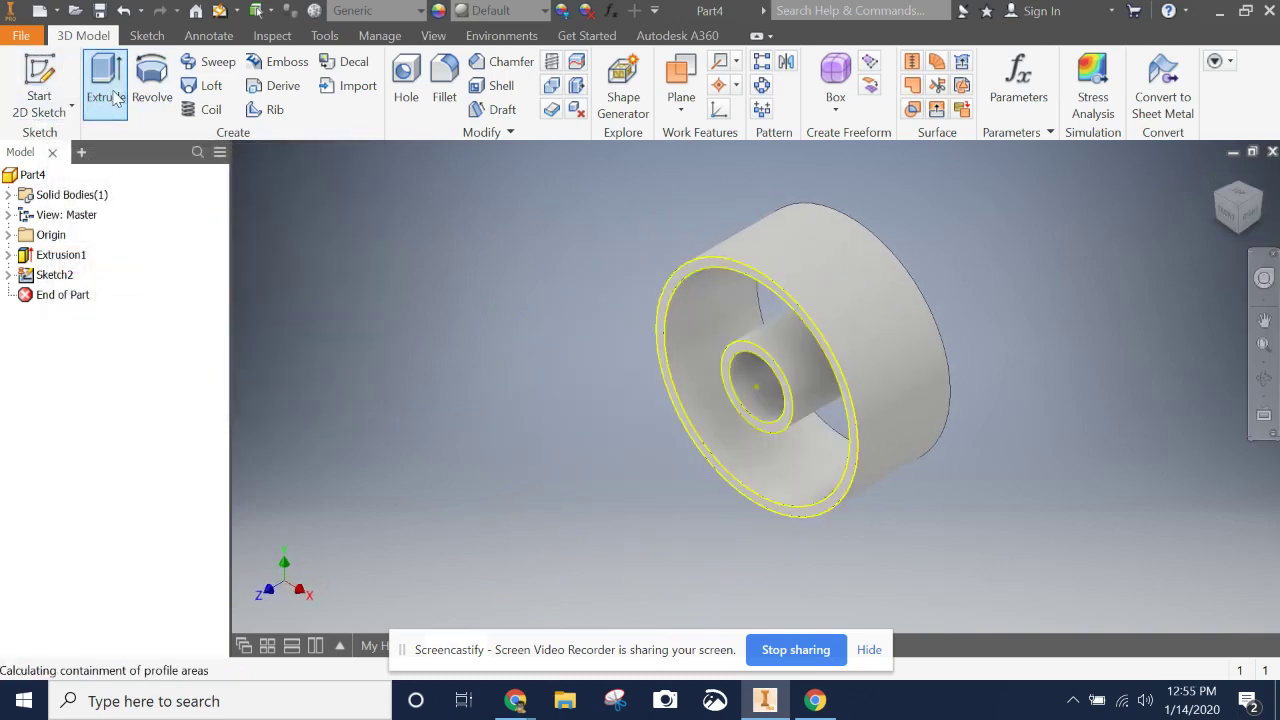
left_click(781, 348)
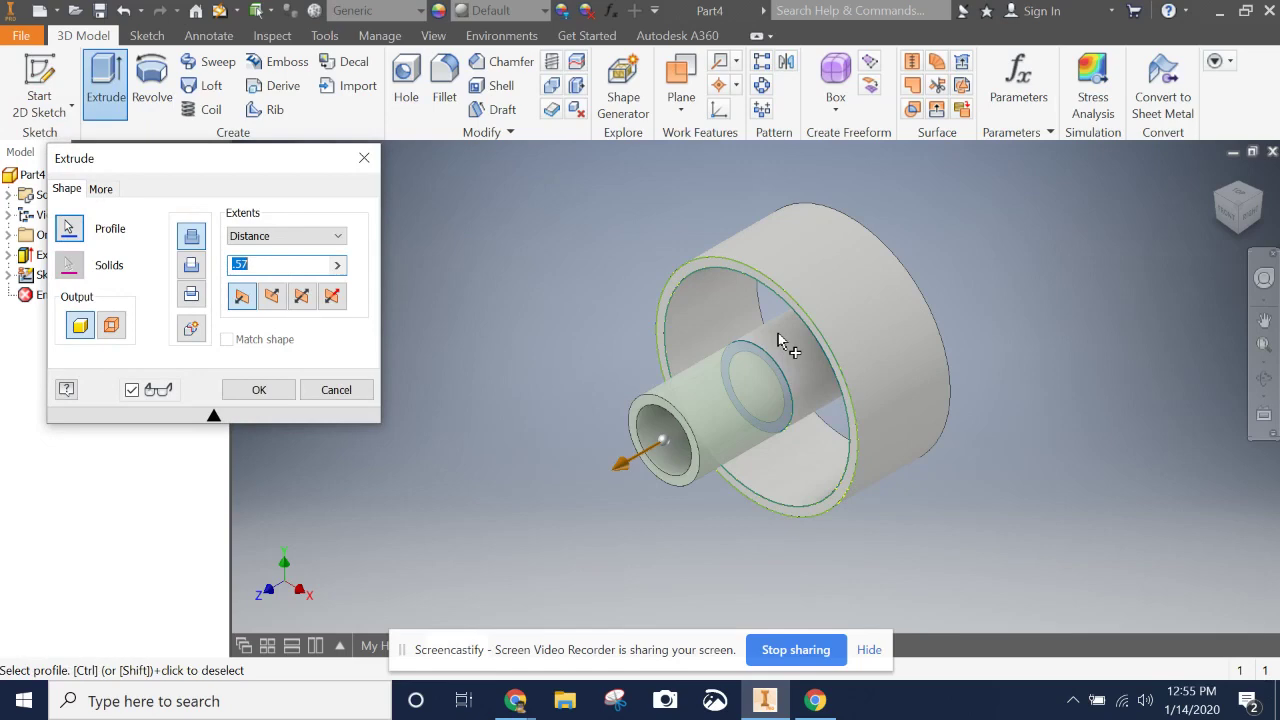
key("F5")
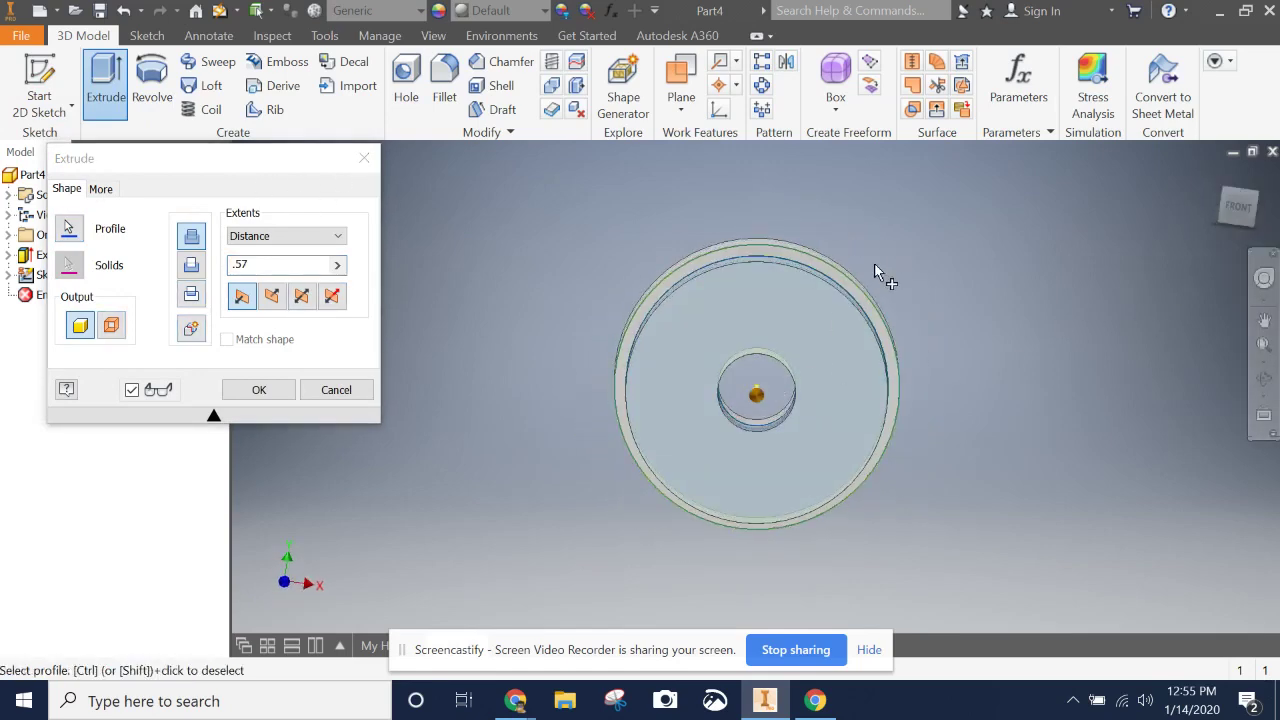
left_click(1265, 185)
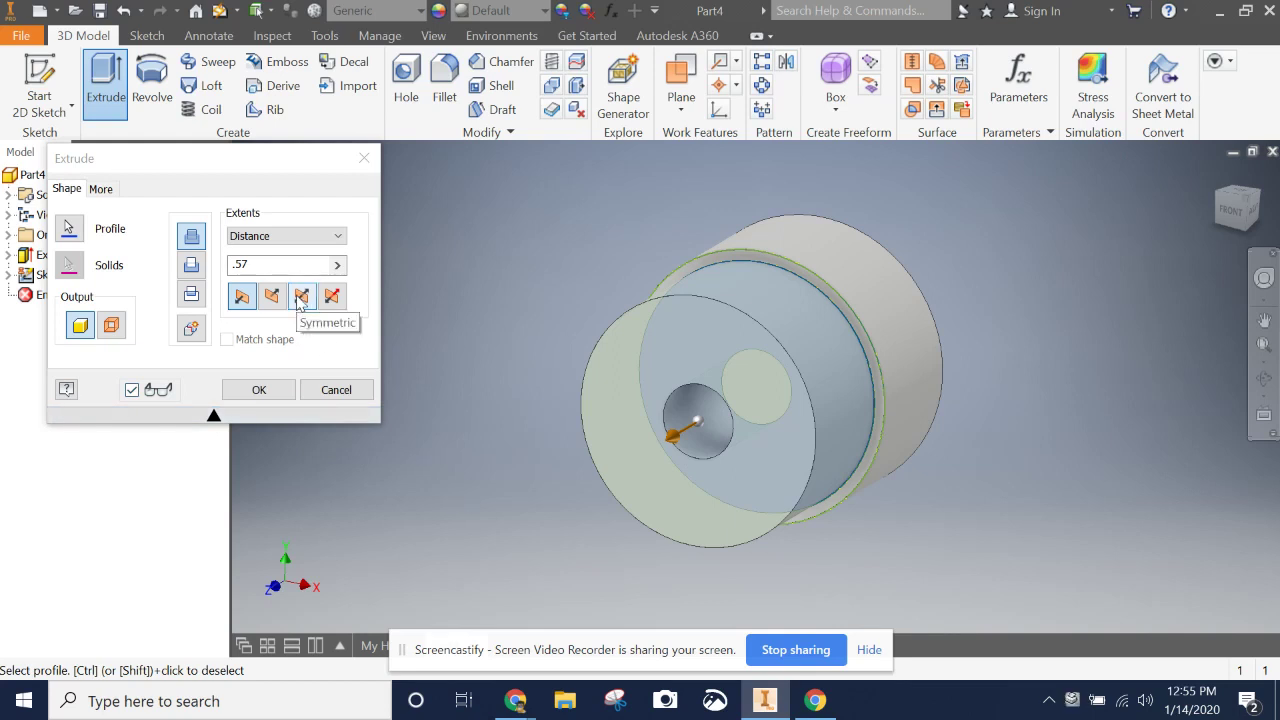
left_click(301, 296)
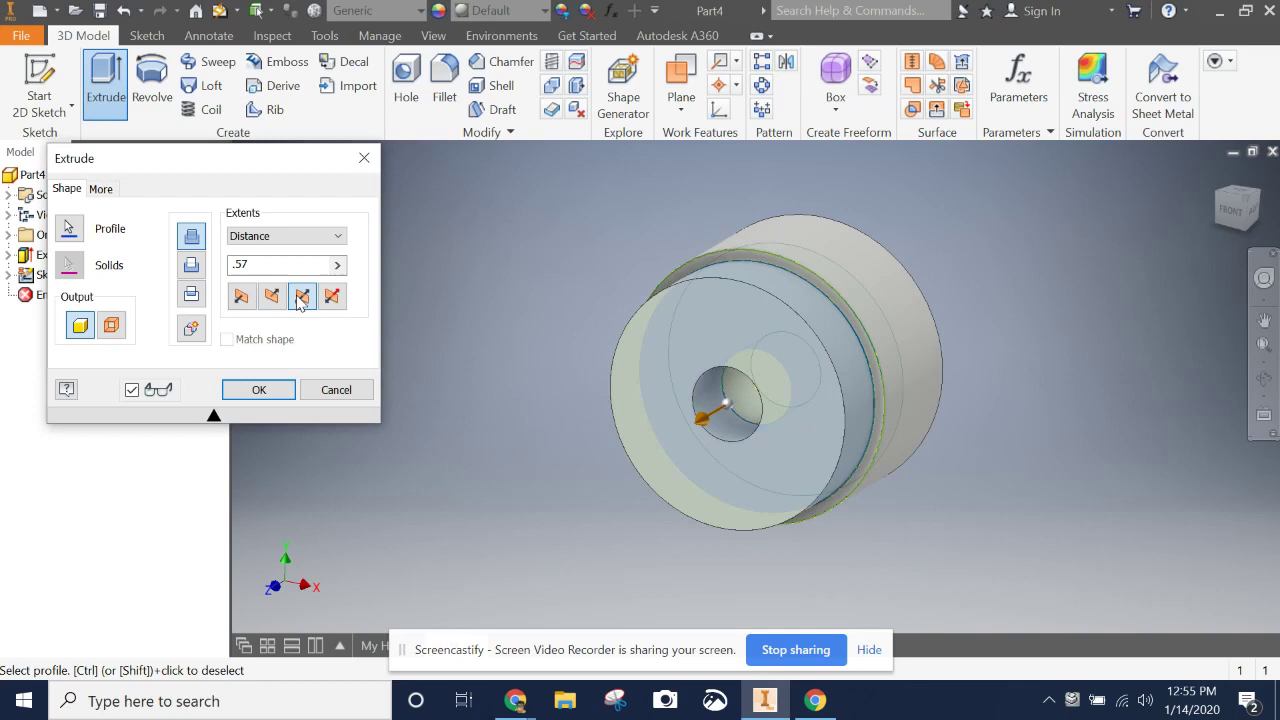
left_click(280, 263)
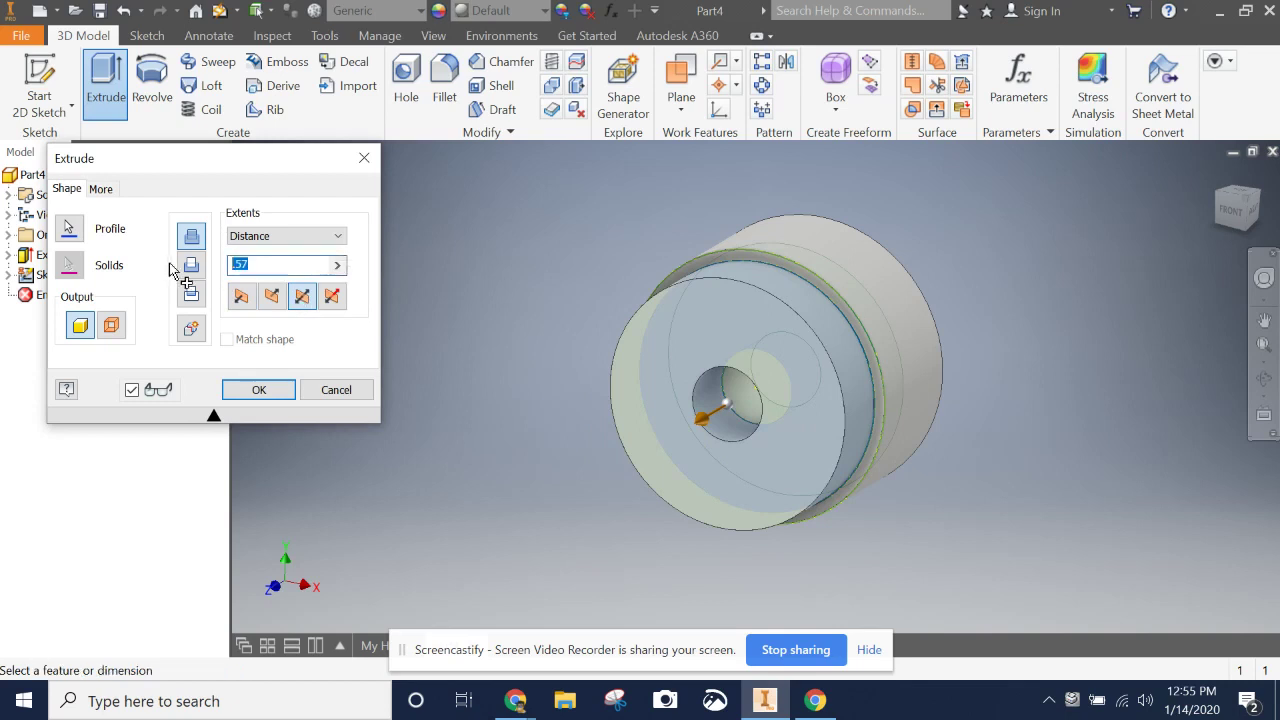
type(".05")
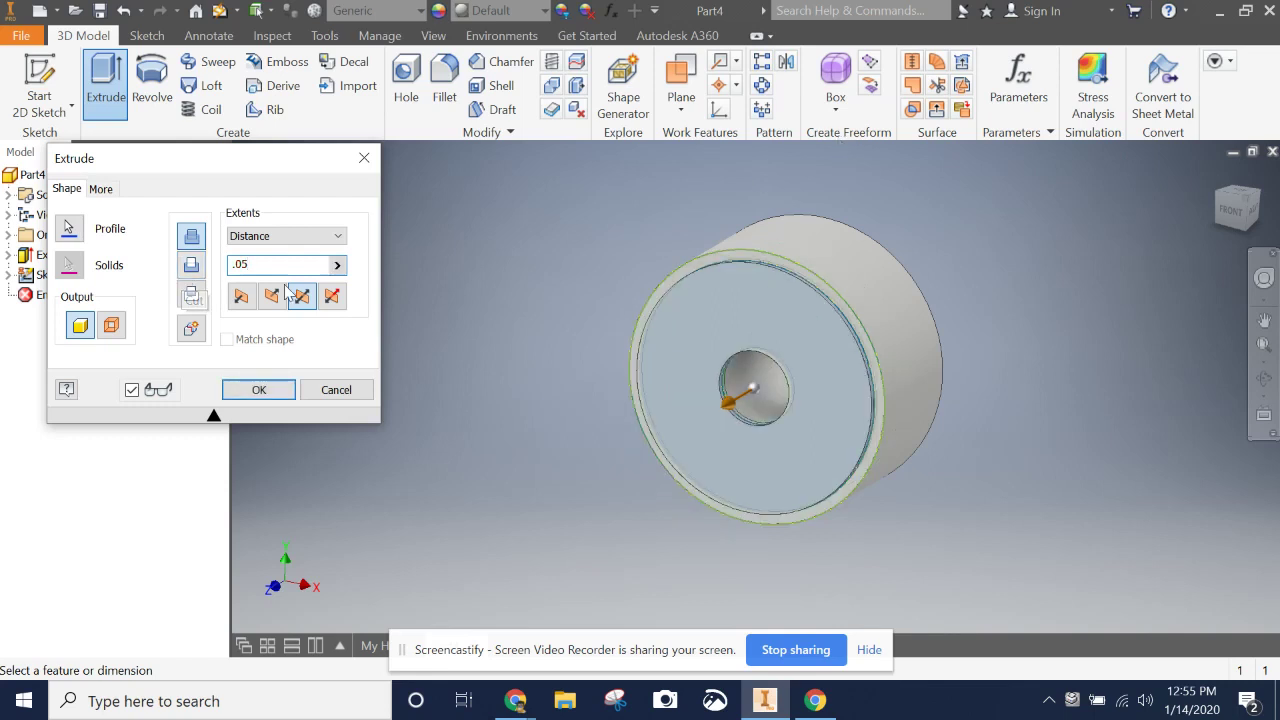
left_click(259, 389)
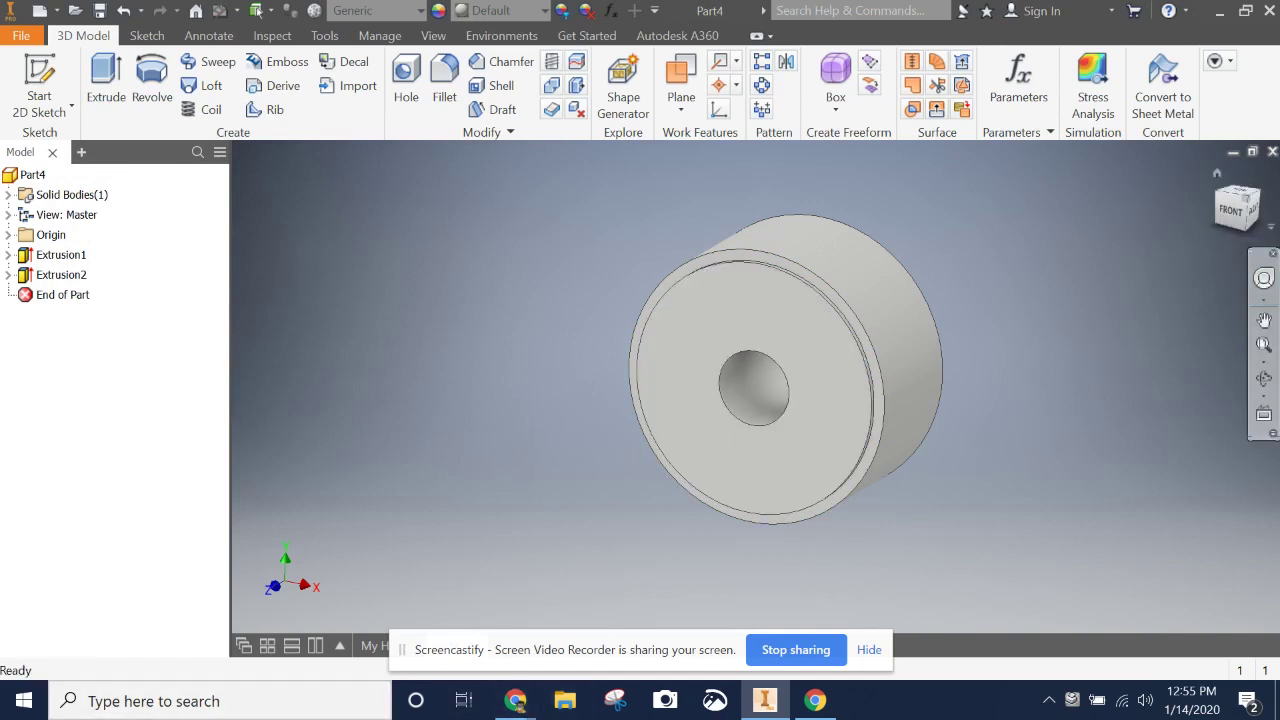
mouse_move(894, 584)
middle_mouse_down("shift")
mouse_move(787, 233)
mouse_move(725, 238)
mouse_move(685, 304)
mouse_move(850, 330)
middle_mouse_up("shift")
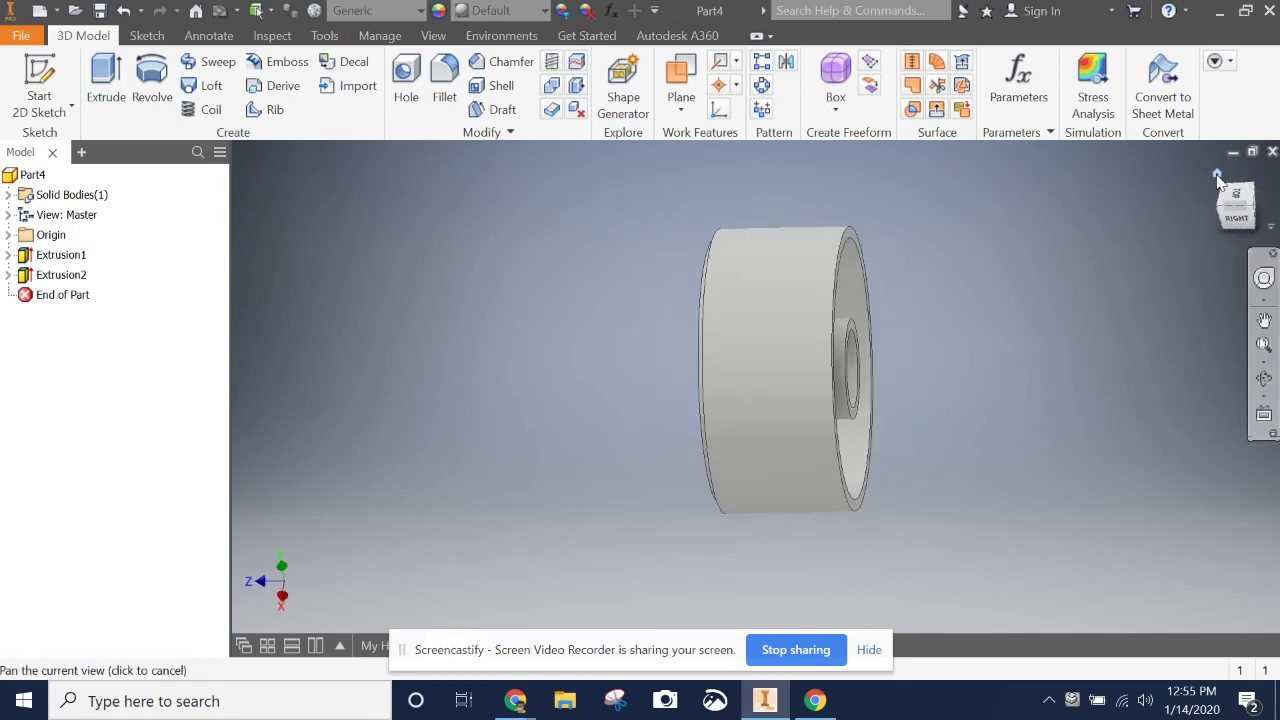
left_click(1217, 173)
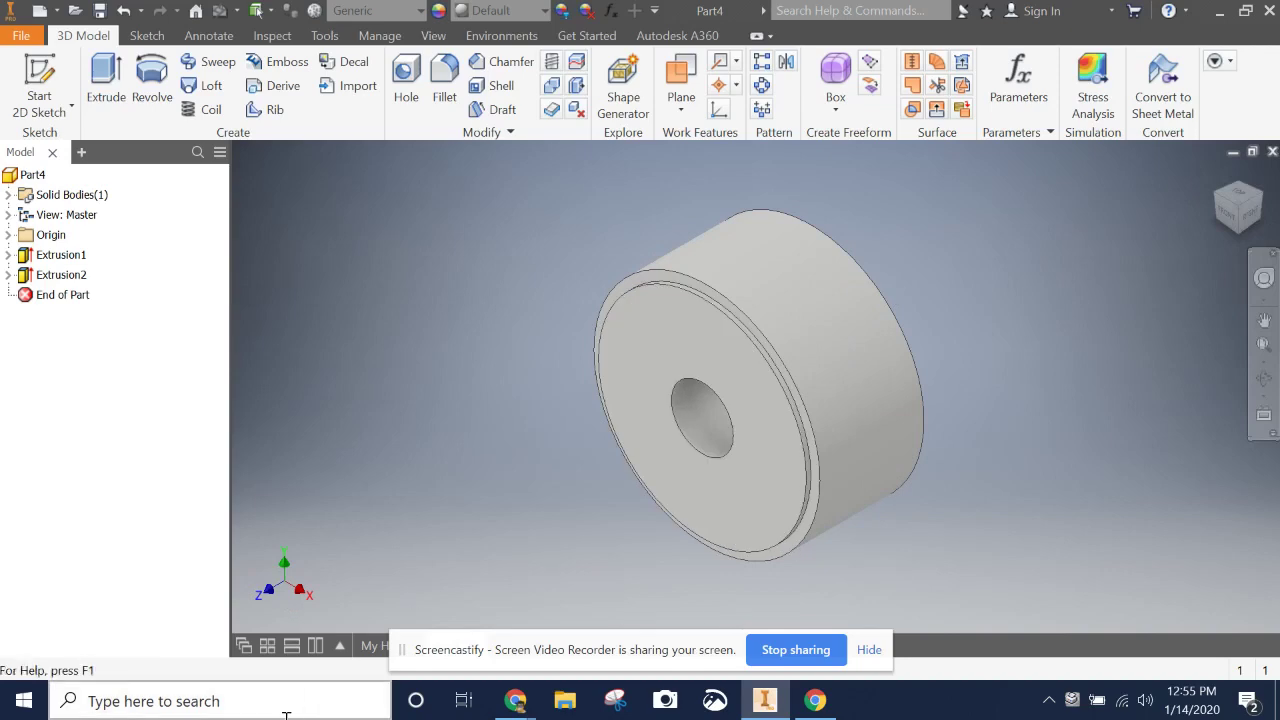
Step: Read step c's face-pattern diagram with its .250 semicircular cutout, then return to Inventor
mouse_move(515, 705)
left_click(500, 652)
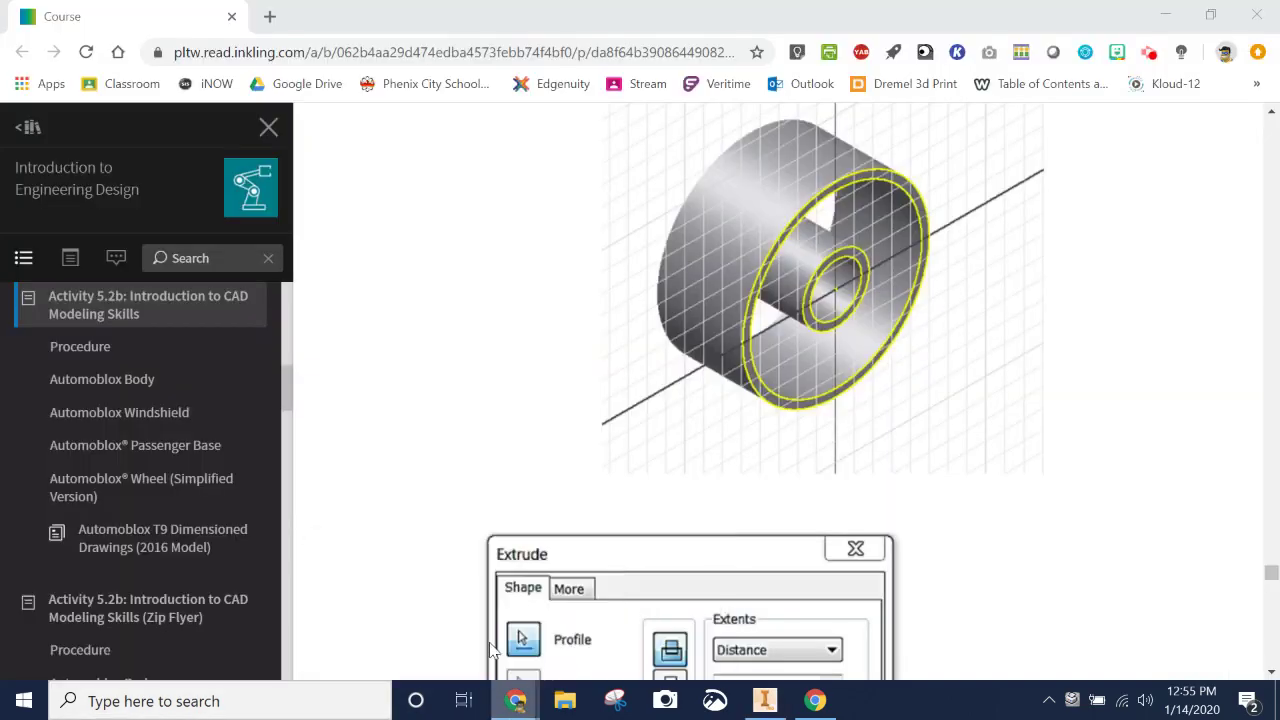
scroll(680, 372, "down", 5)
scroll(680, 370, "down", 4)
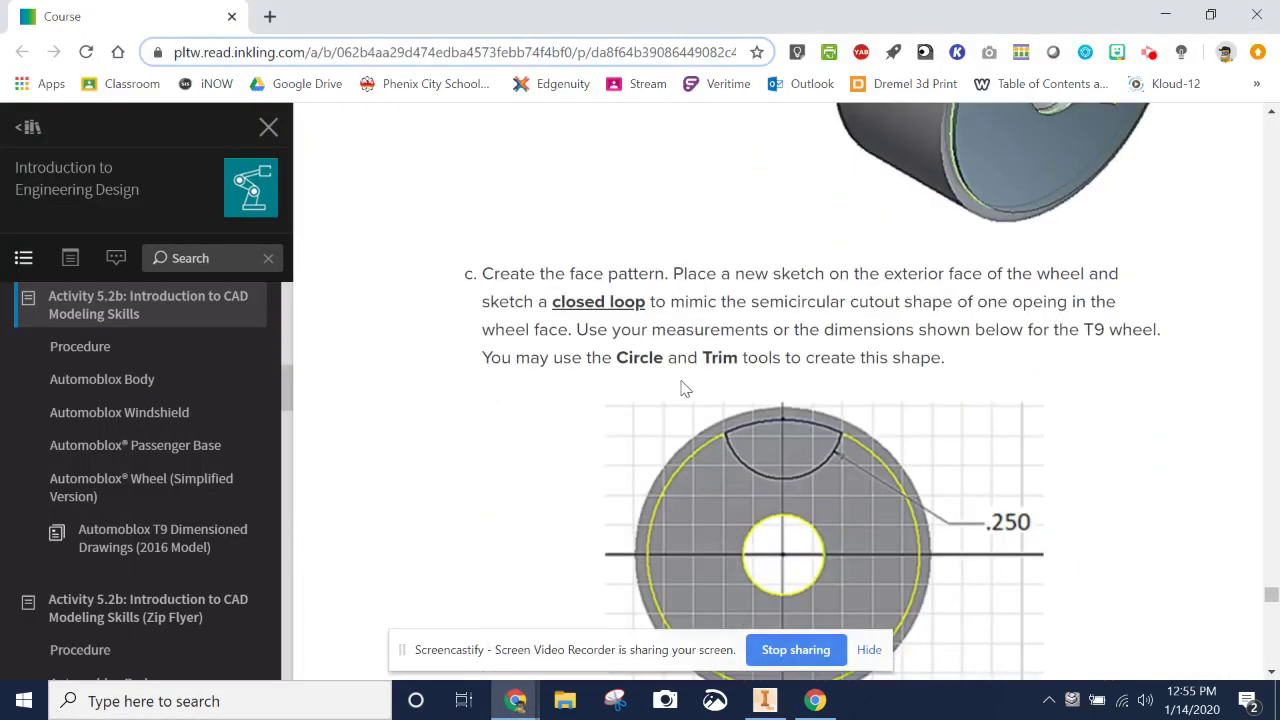
scroll(688, 378, "up", 1)
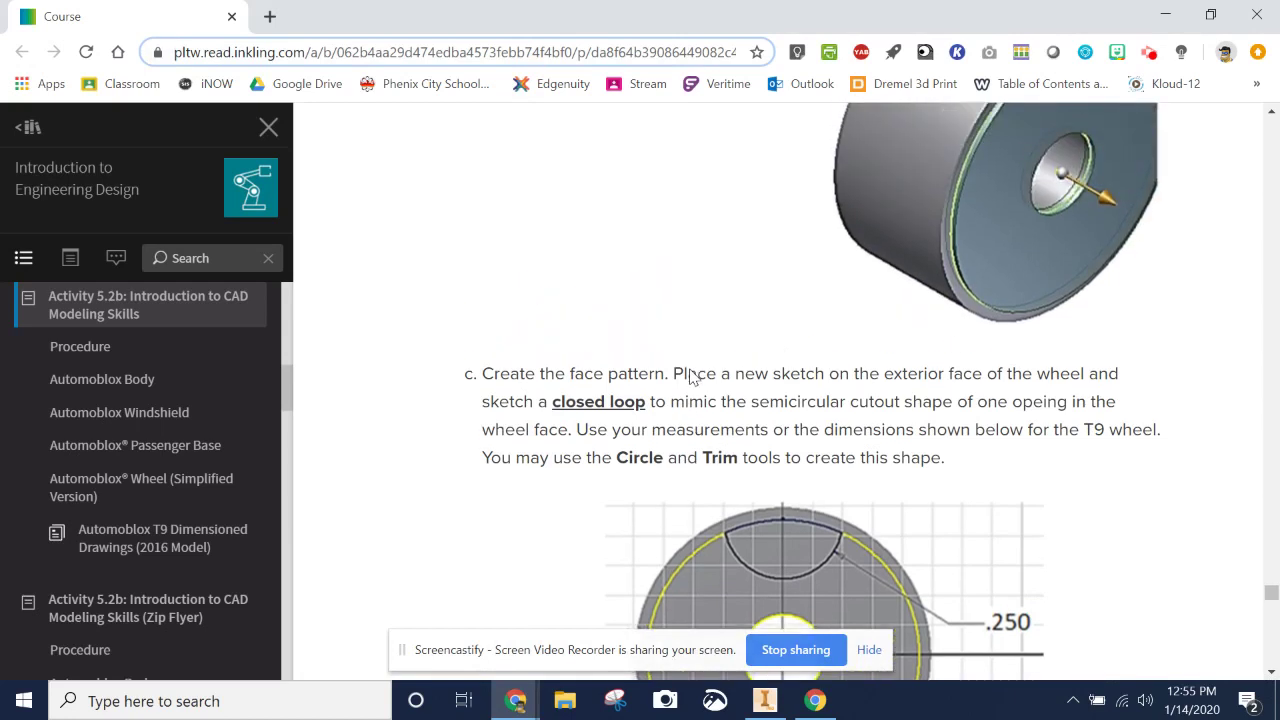
scroll(690, 376, "down", 1)
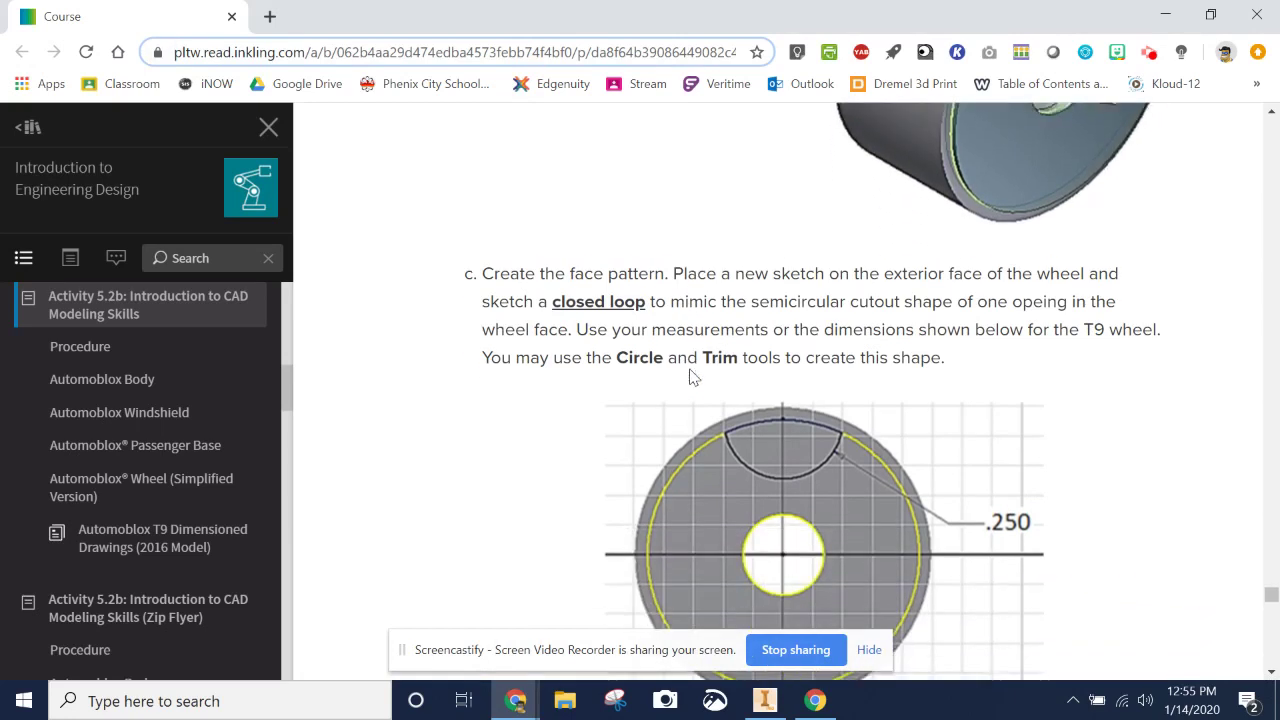
scroll(711, 349, "up", 1)
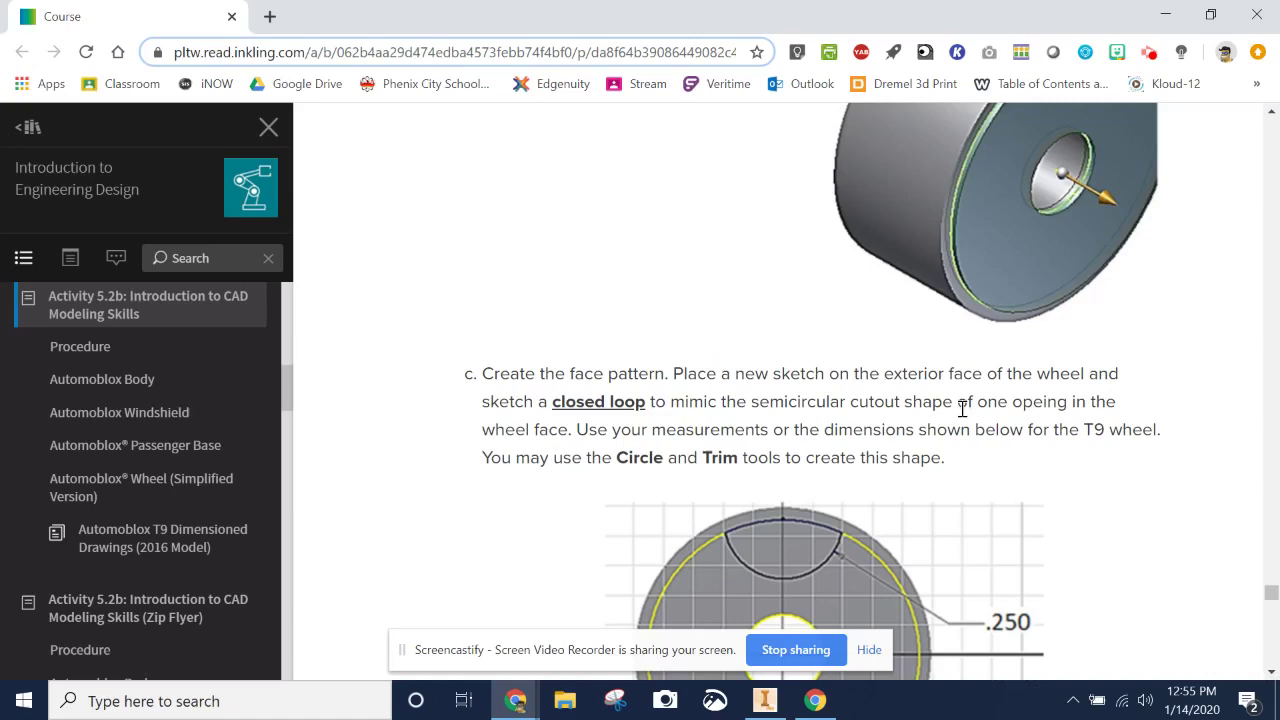
scroll(962, 408, "up", 1)
scroll(848, 347, "down", 2)
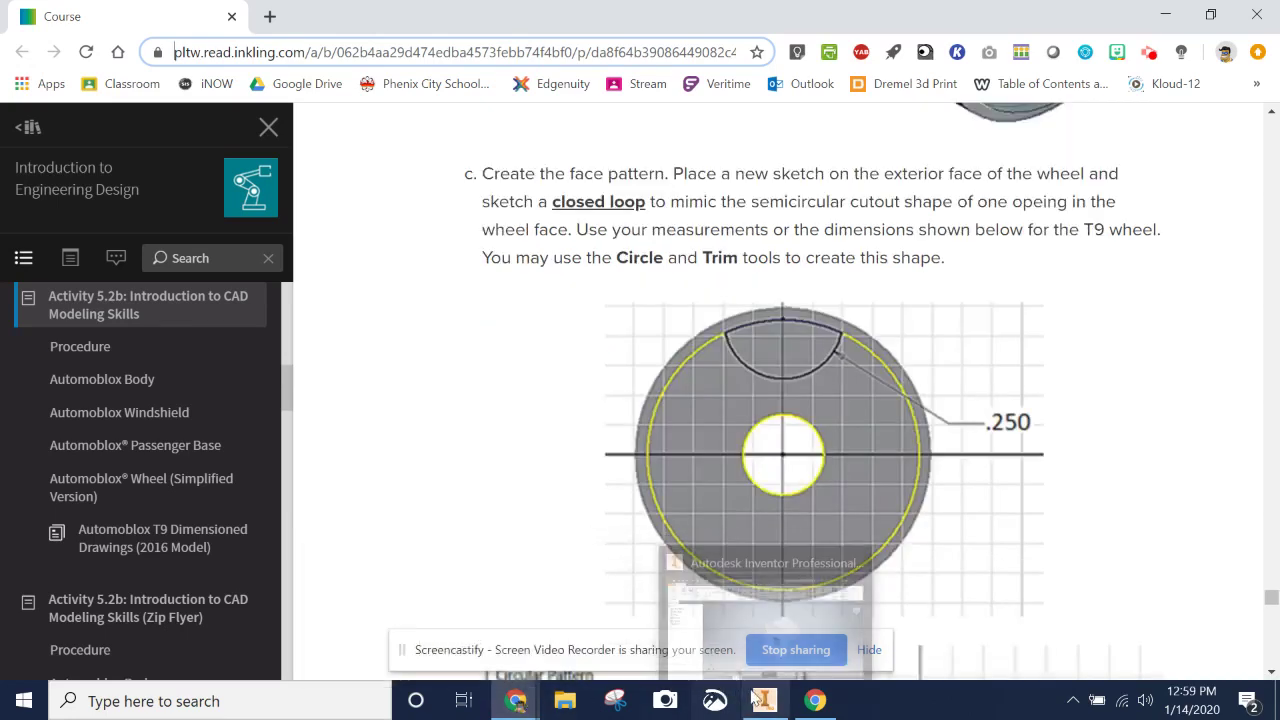
left_click(760, 699)
Step: Start a sketch on the wheel's front face and draw a 0.25 in circle centred on the top of the rim edge
left_click(40, 95)
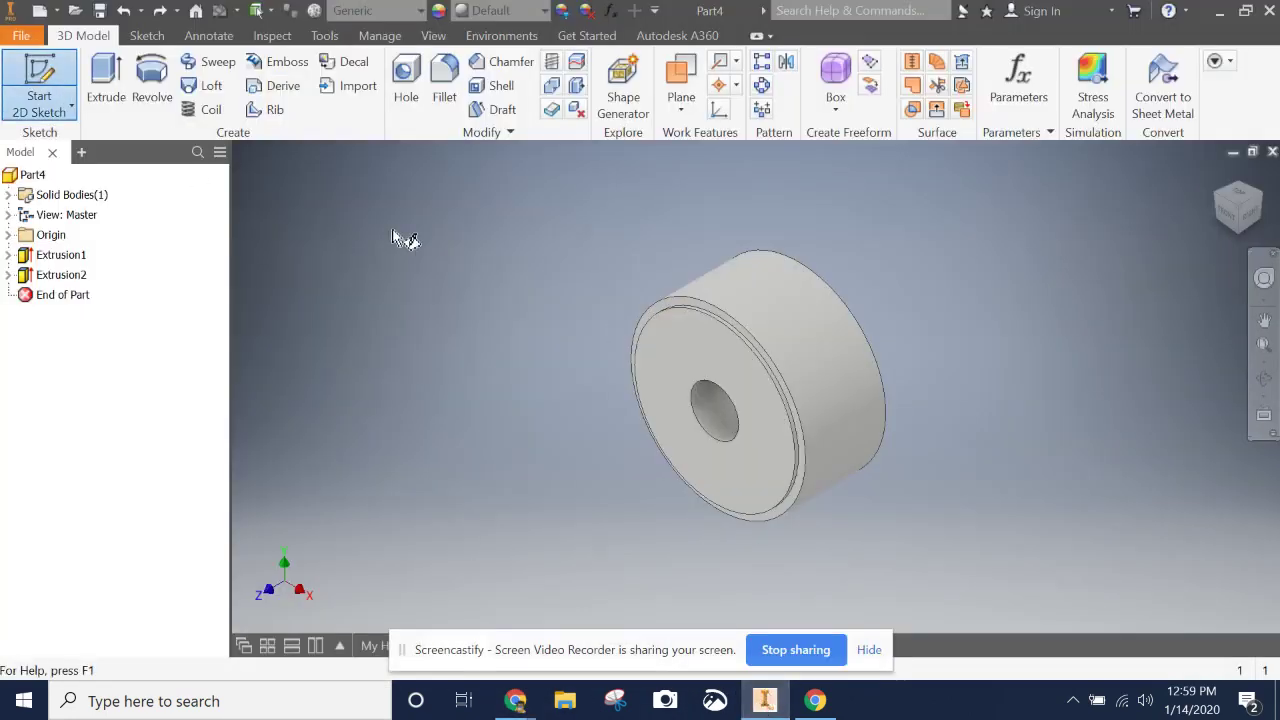
left_click(731, 357)
left_click(150, 72)
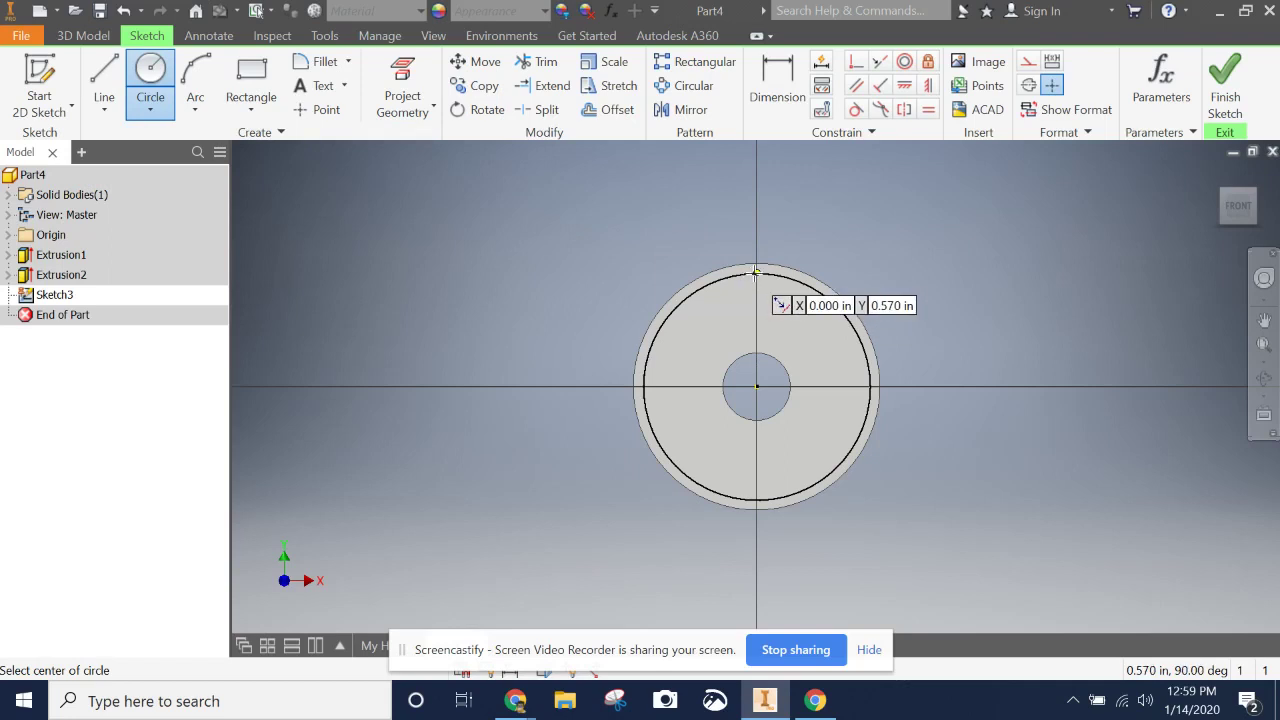
left_click(756, 272)
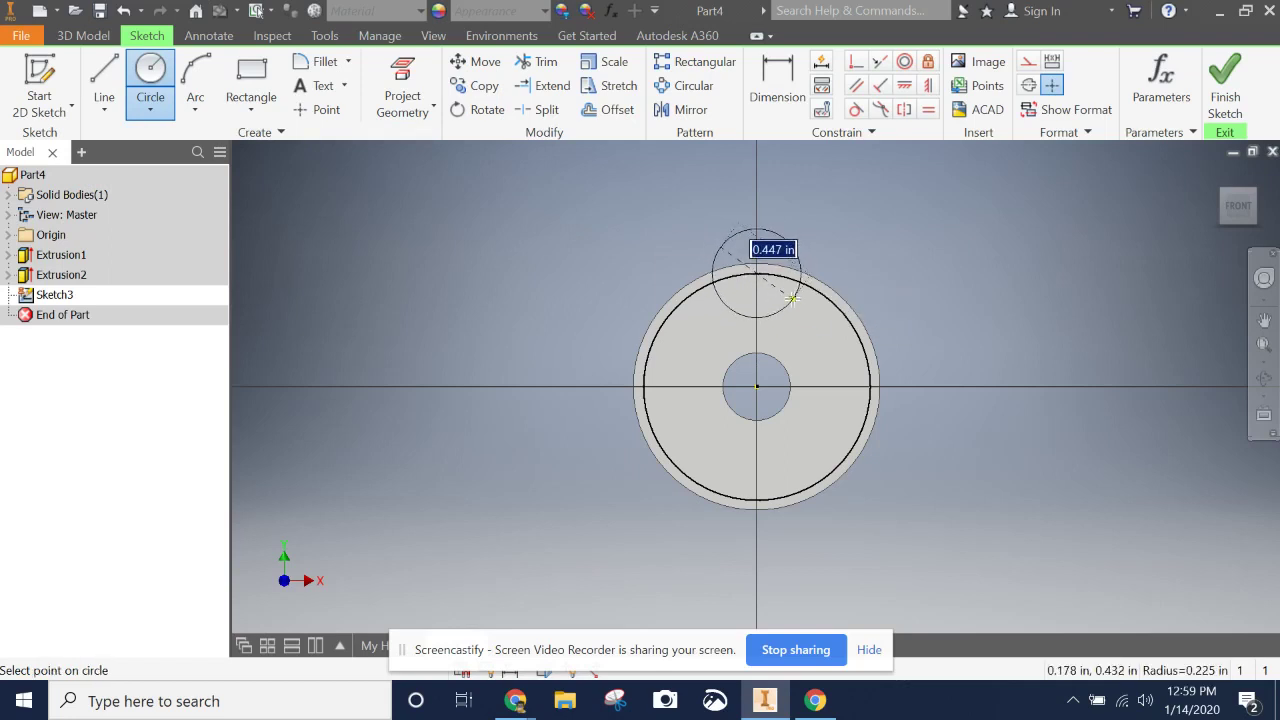
type(".25")
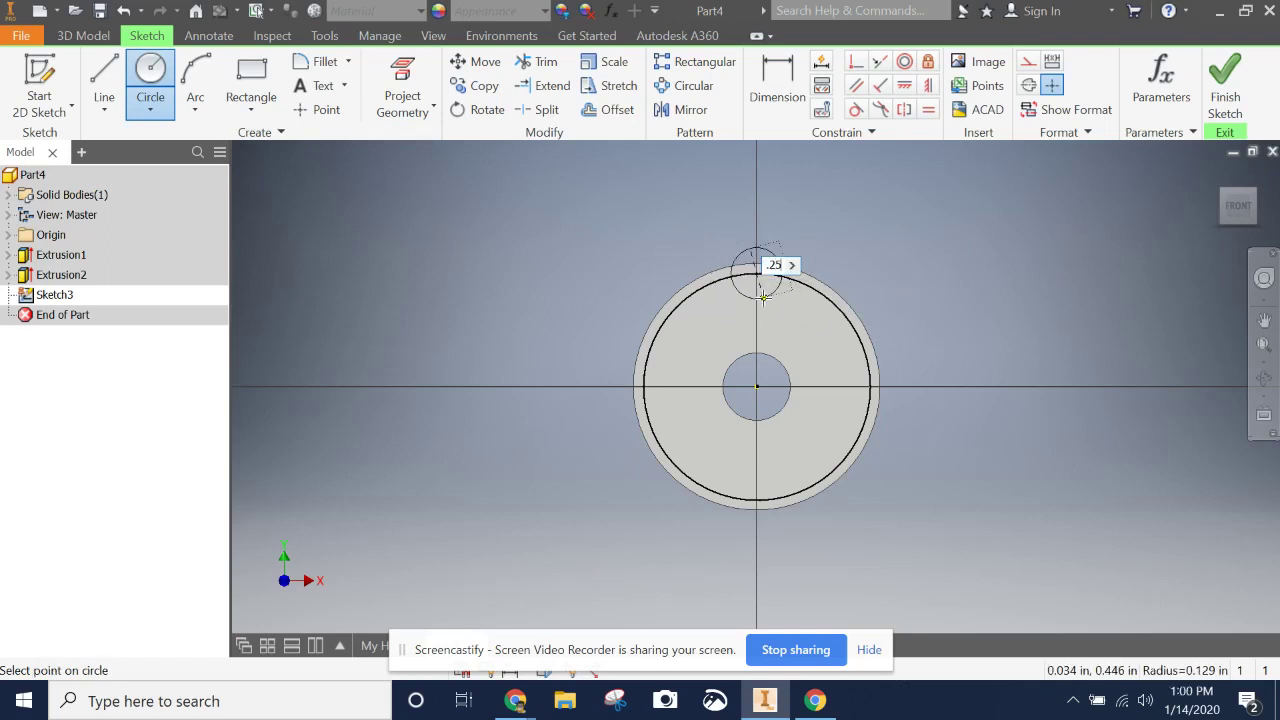
key("Return")
scroll(755, 262, "down", 2)
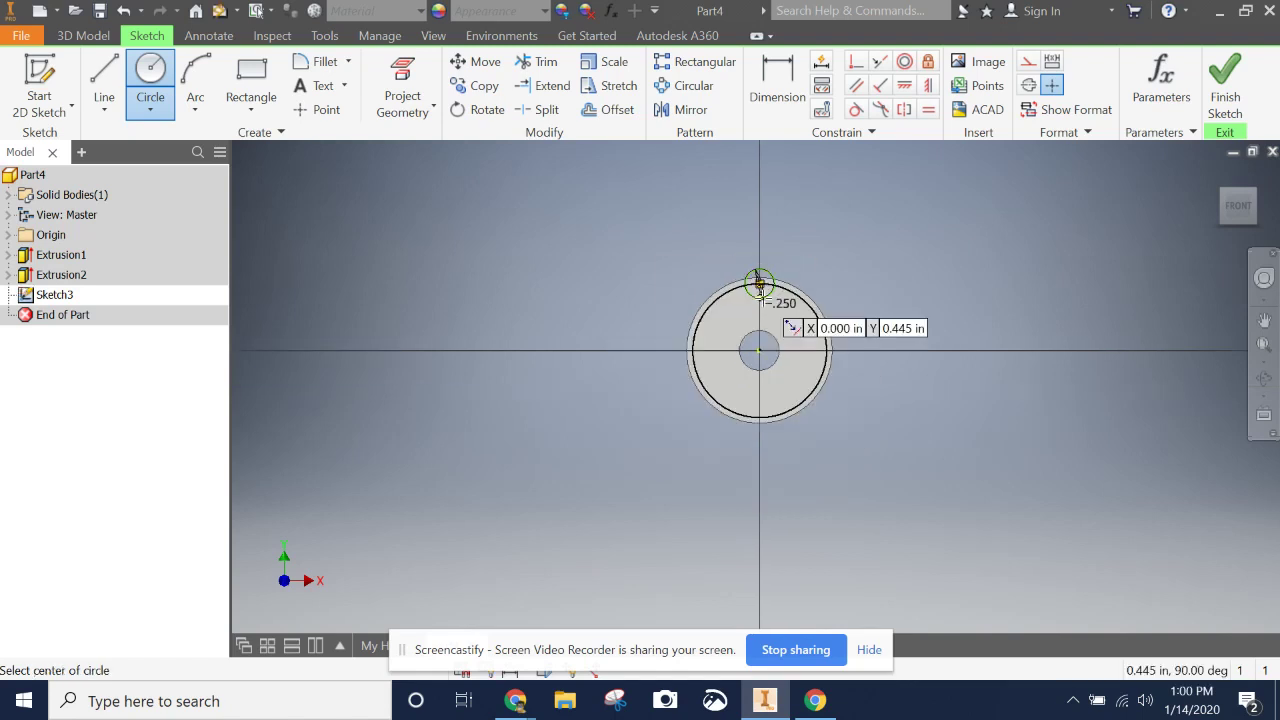
scroll(755, 262, "up", 3)
scroll(755, 260, "up", 2)
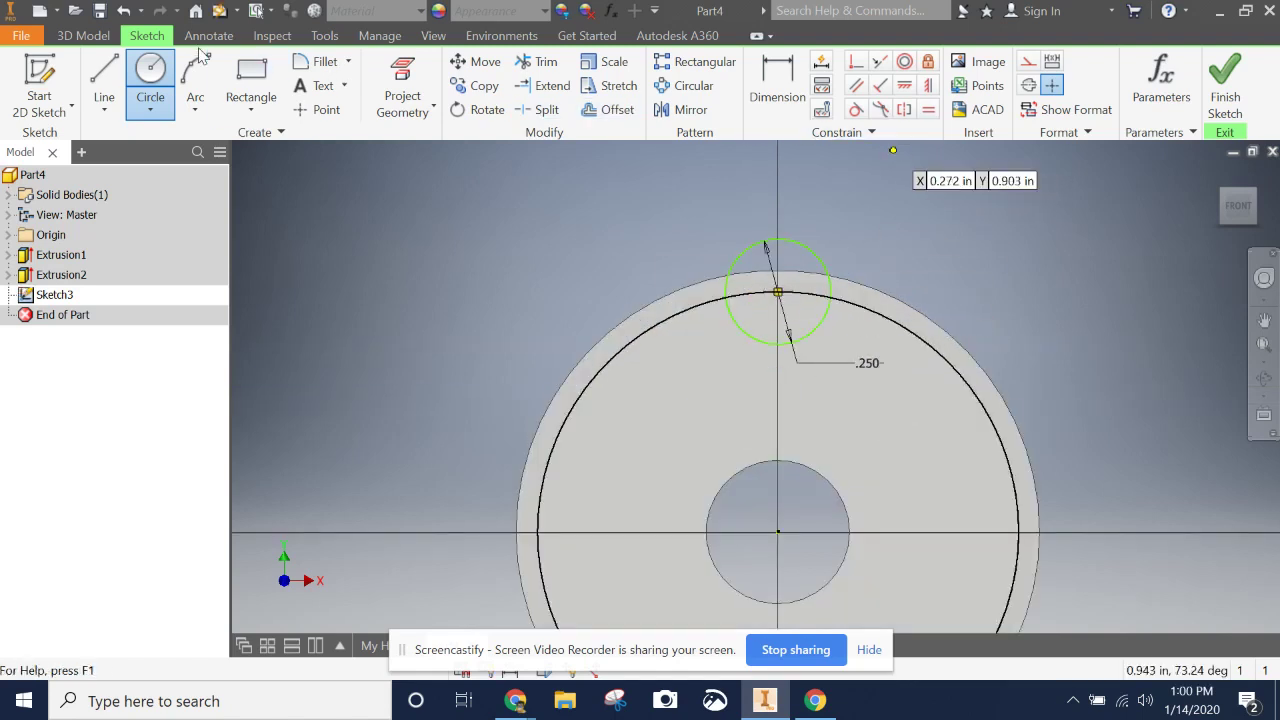
Step: Draw a three-point arc across the small circle that follows the 0.570 in rim edge
left_click(207, 80)
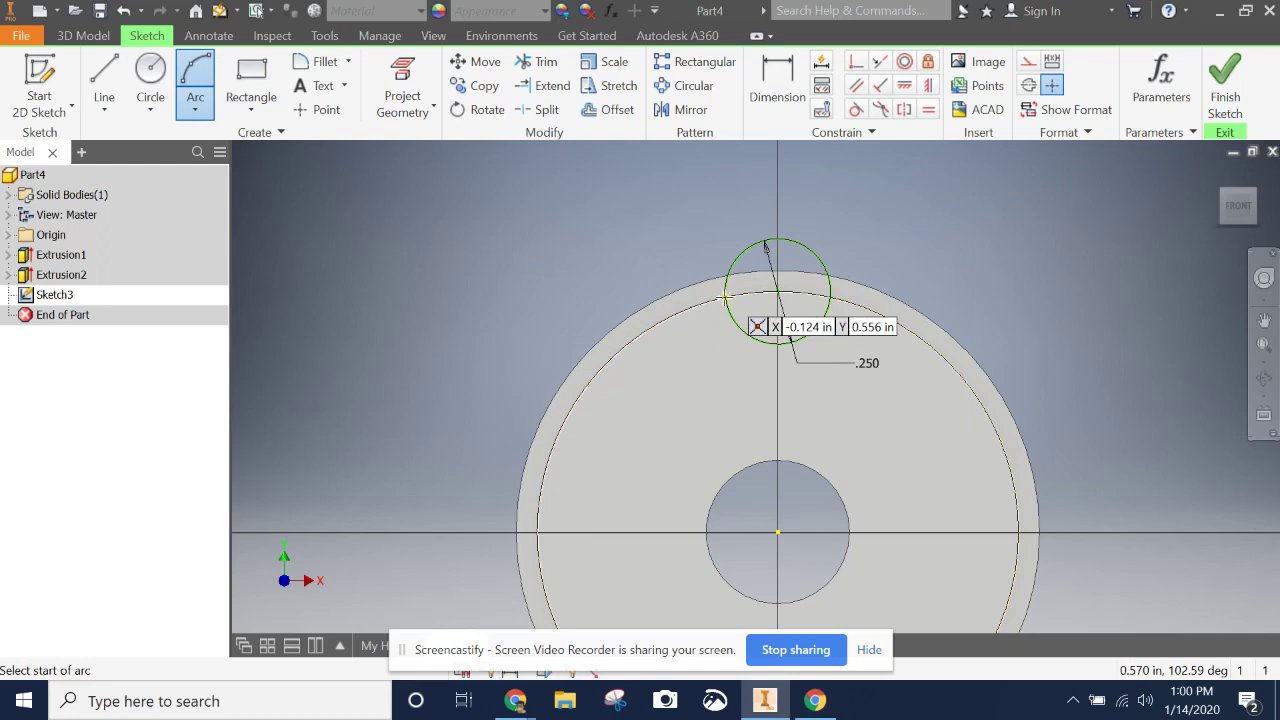
left_click(829, 297)
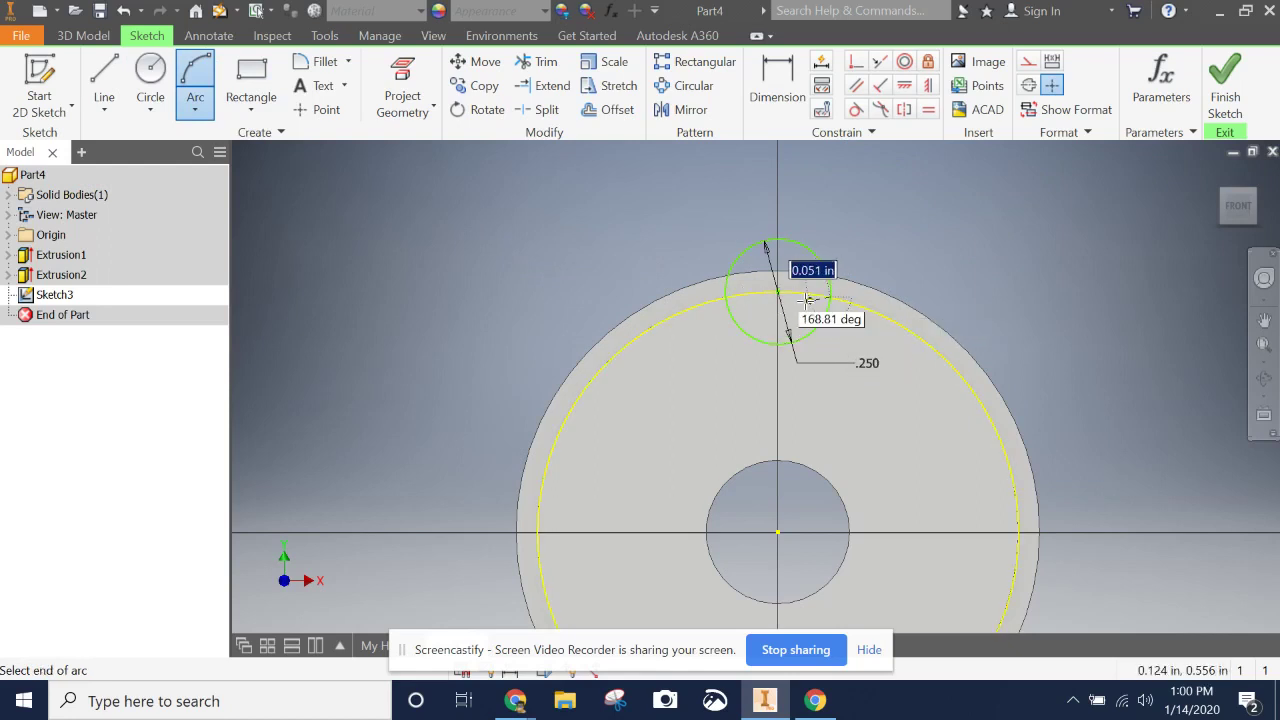
left_click(728, 297)
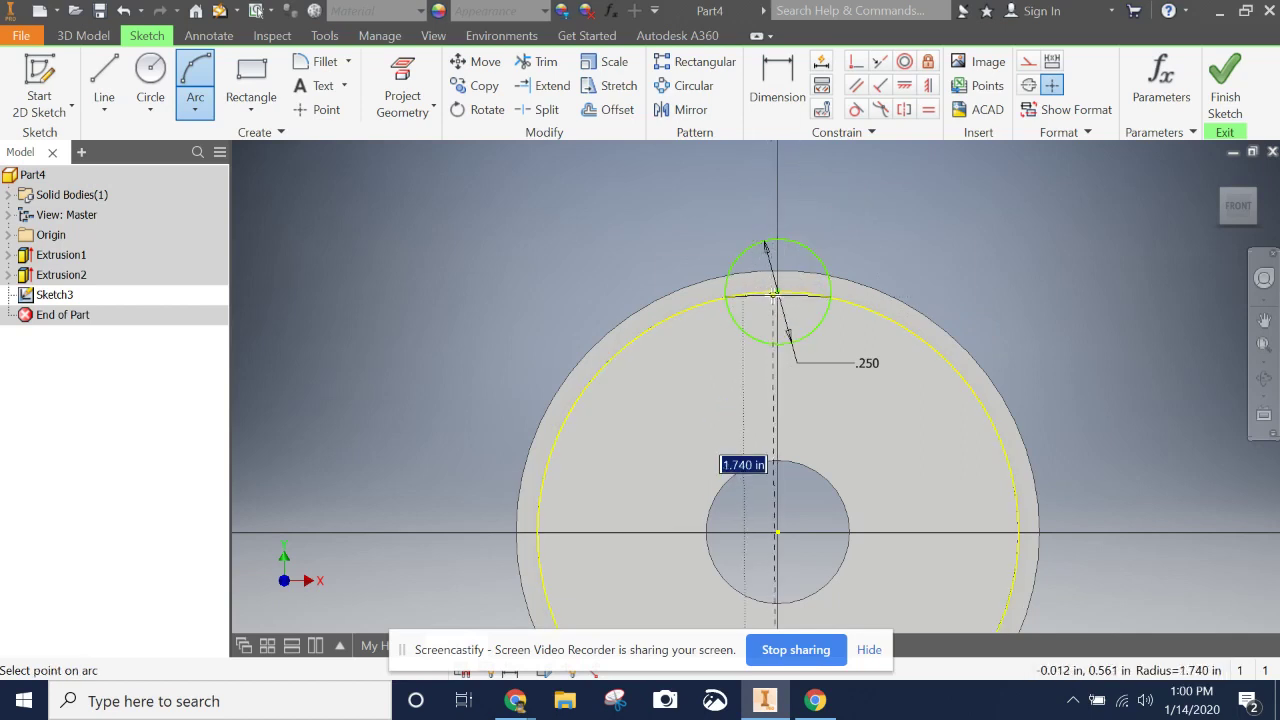
left_click(798, 318)
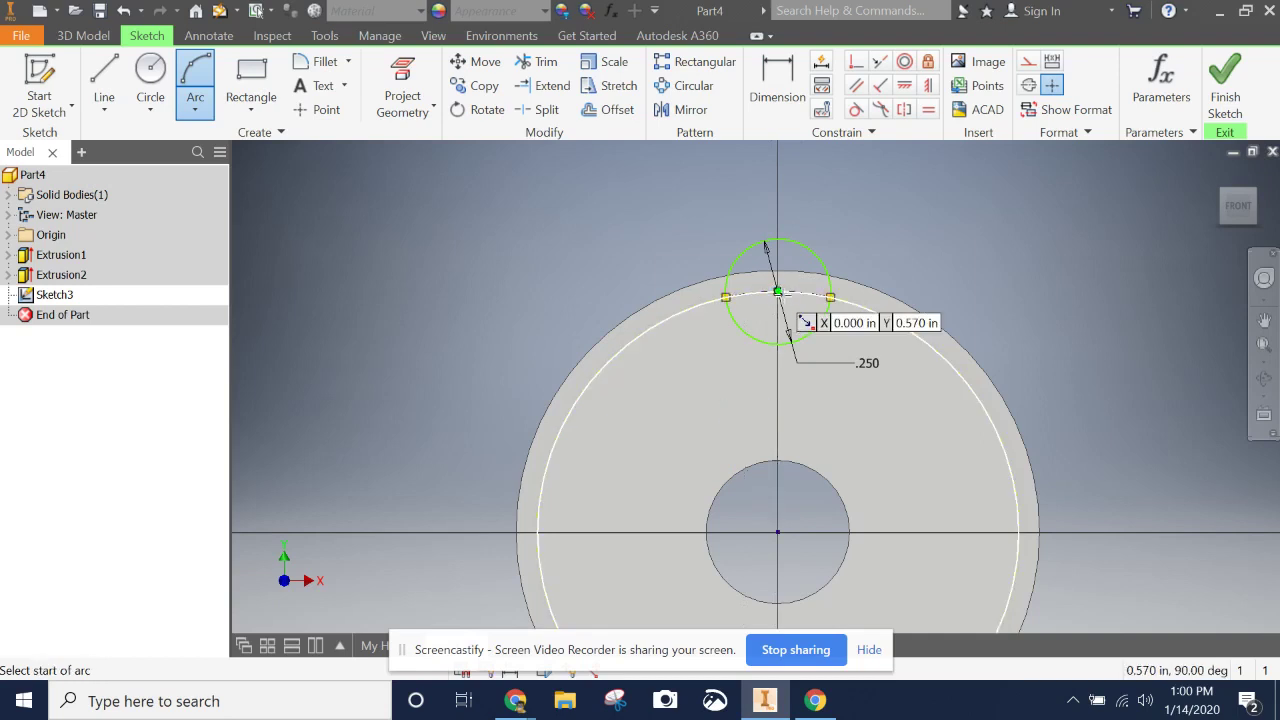
right_click(874, 343)
left_click(945, 343)
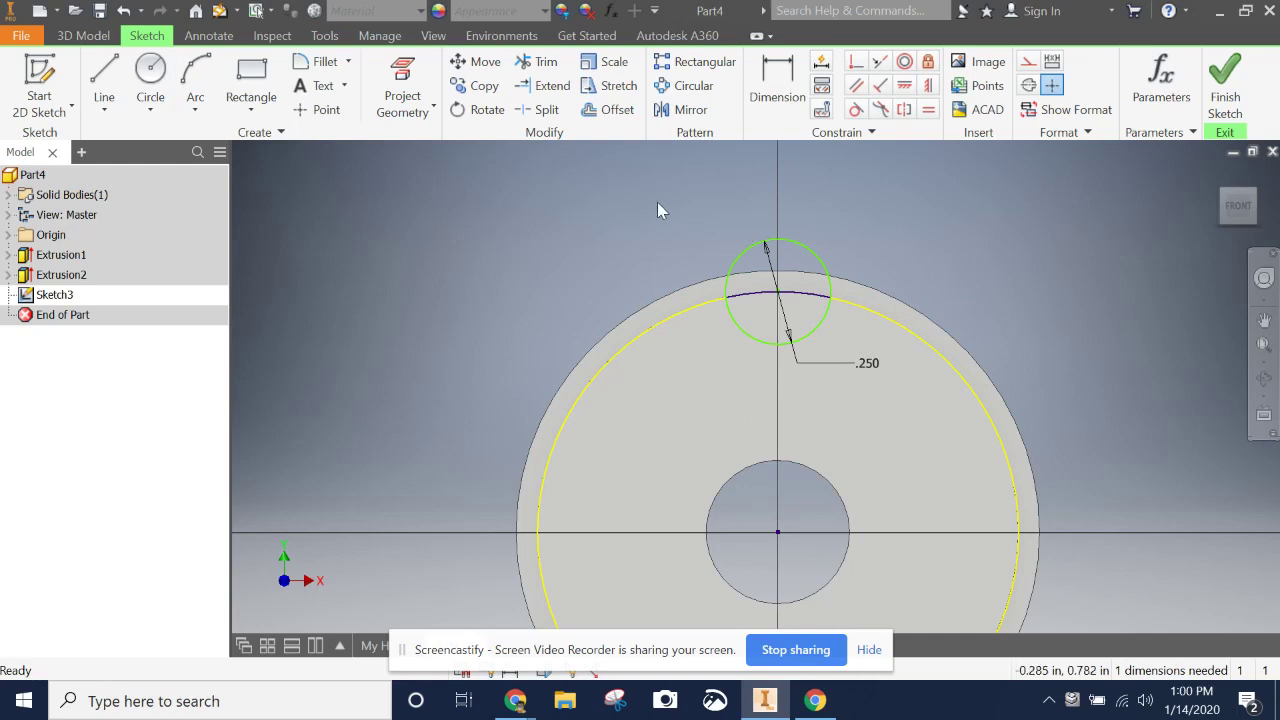
Step: Trim the small circle's upper portion to leave a semicircle, then finish and reopen Sketch3
left_click(533, 62)
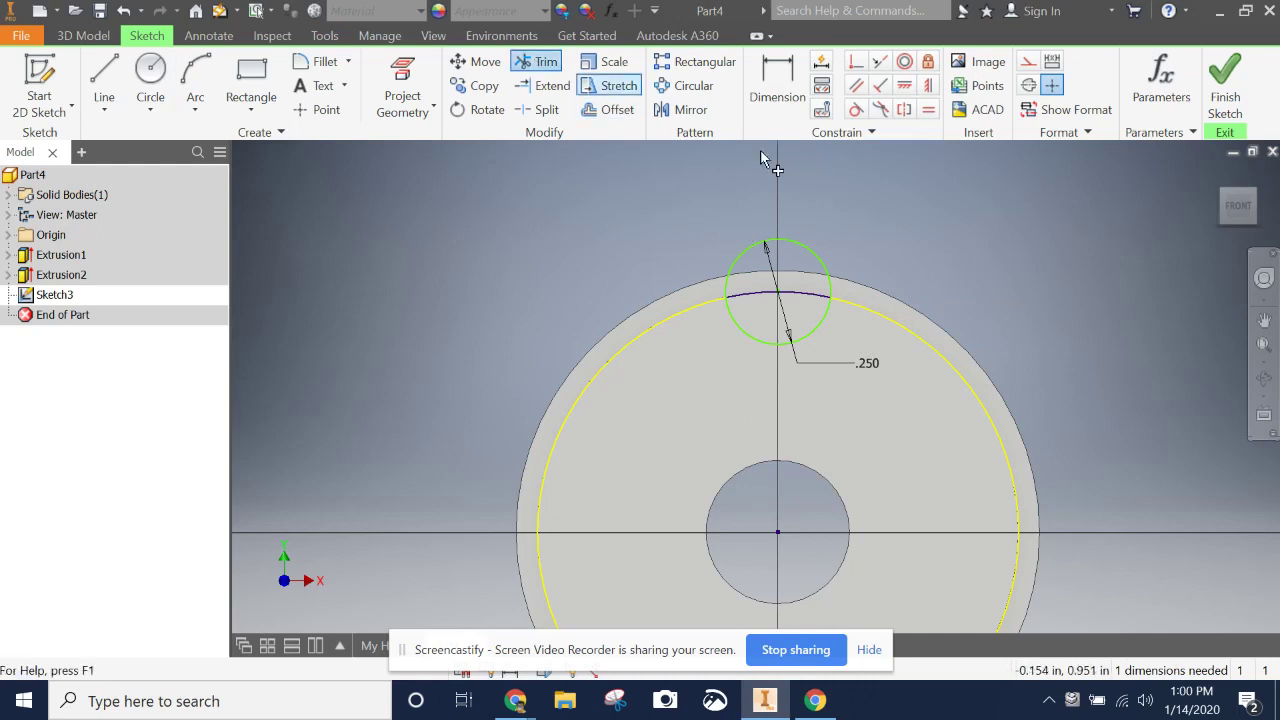
left_click(818, 265)
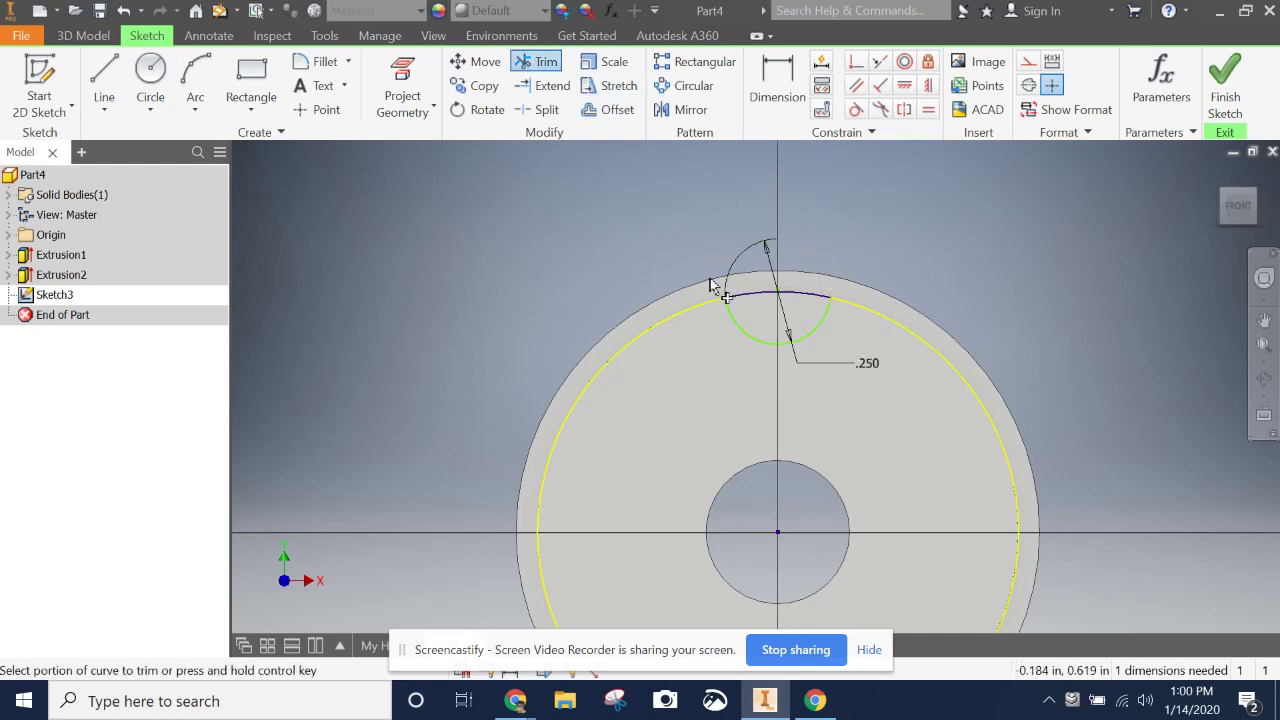
left_click(1227, 94)
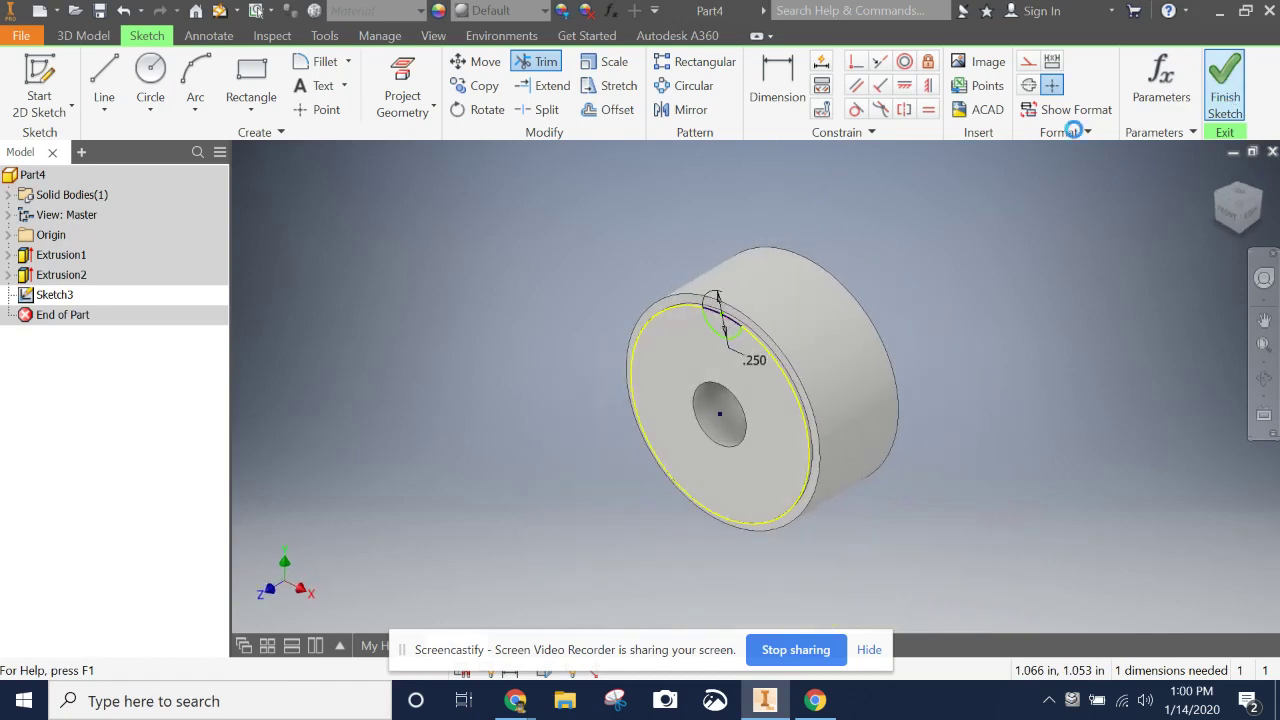
right_click(56, 300)
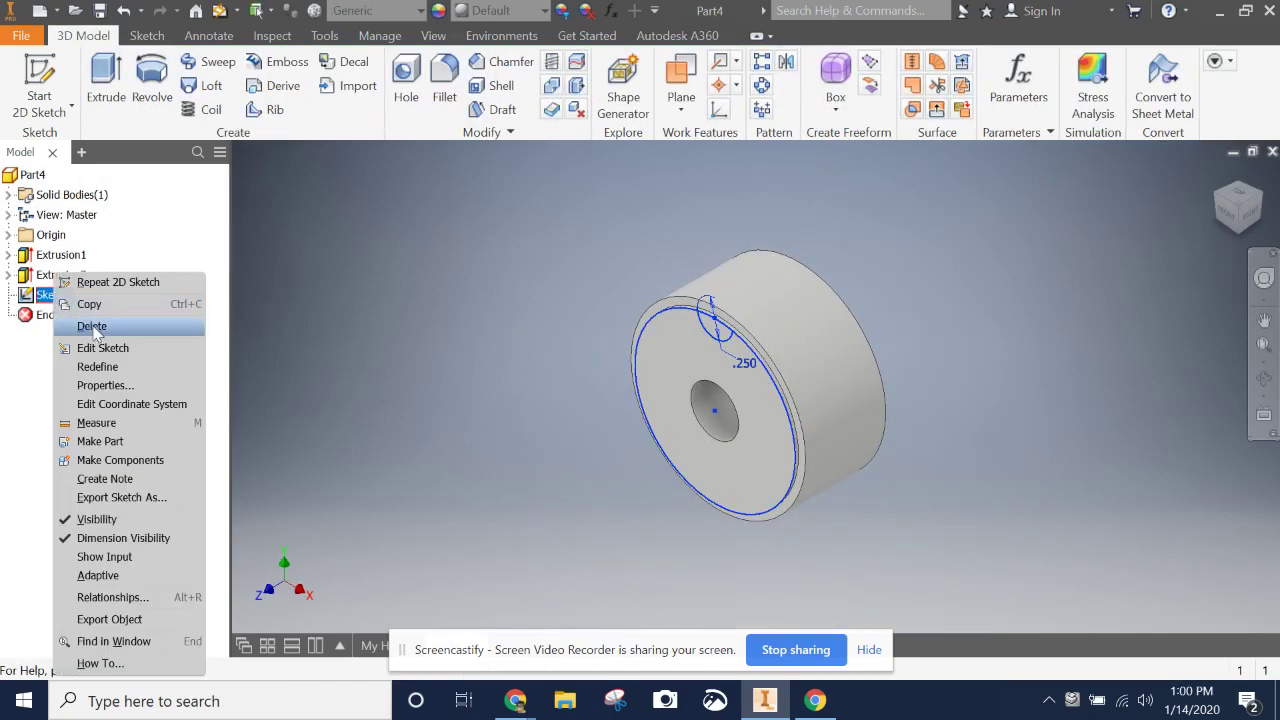
left_click(130, 348)
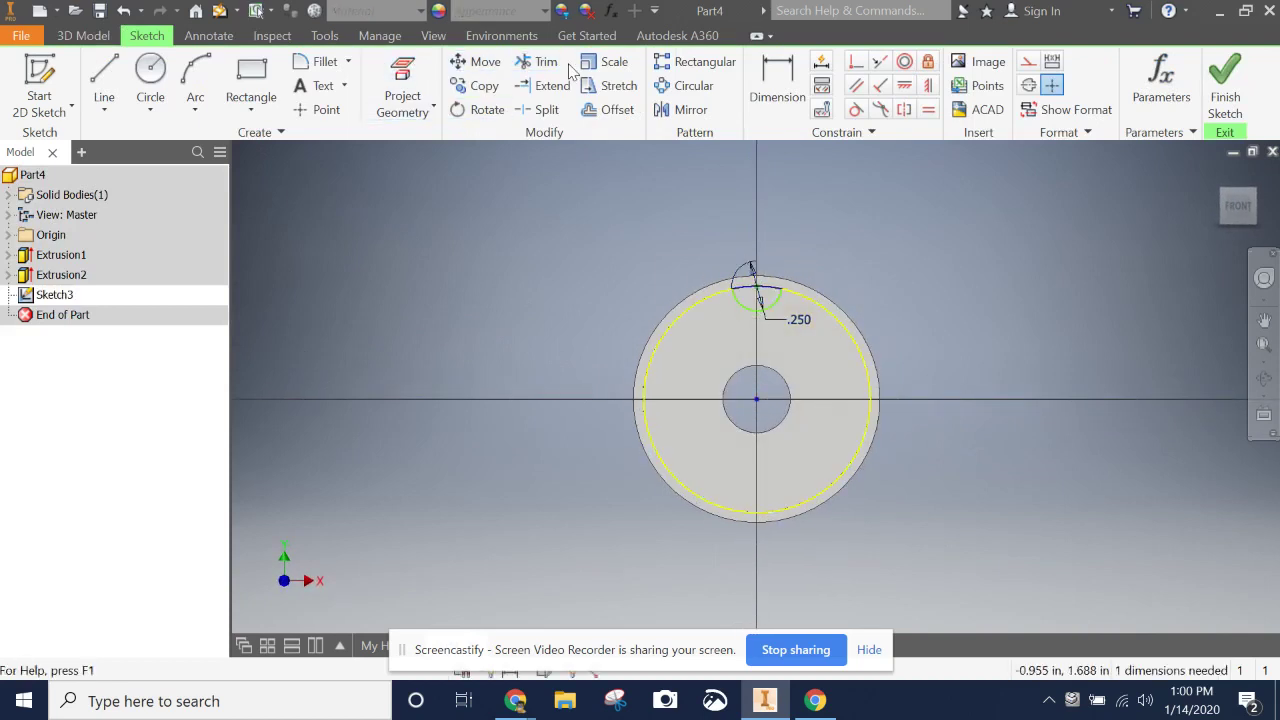
Step: Circularly pattern the semicircular cutout around the wheel's centre point over 360°
left_click(688, 86)
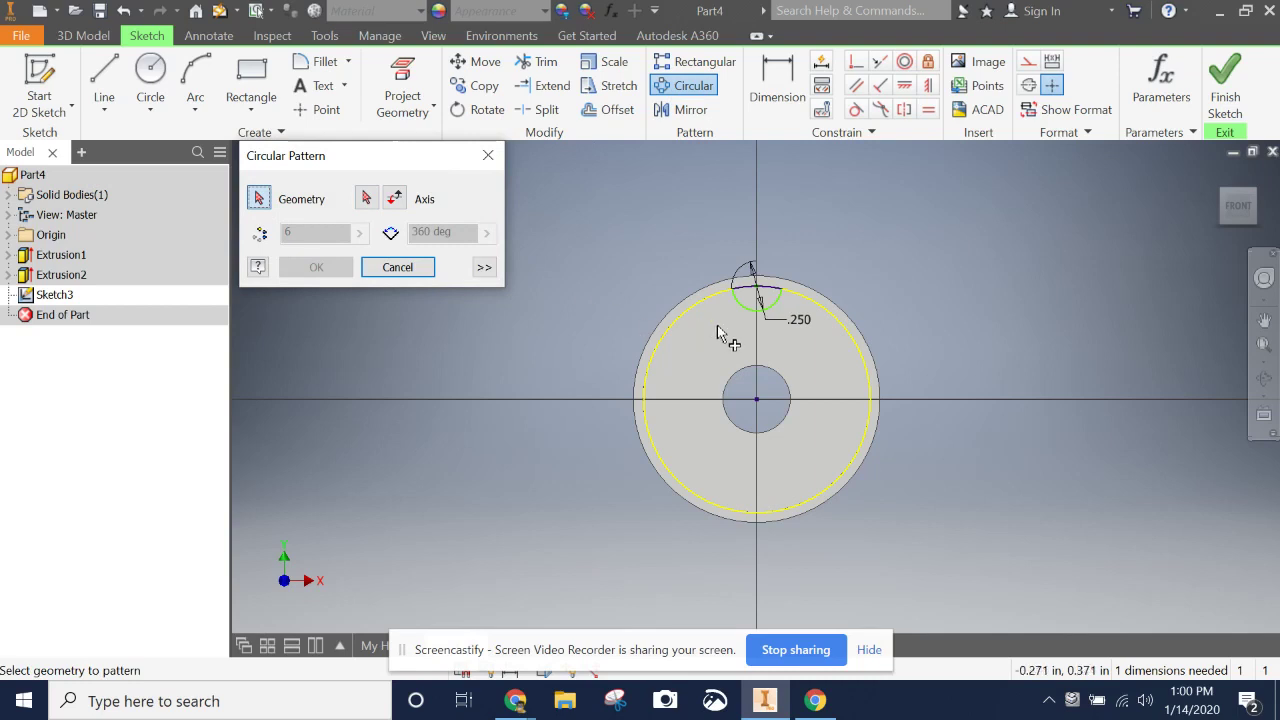
left_click(772, 302)
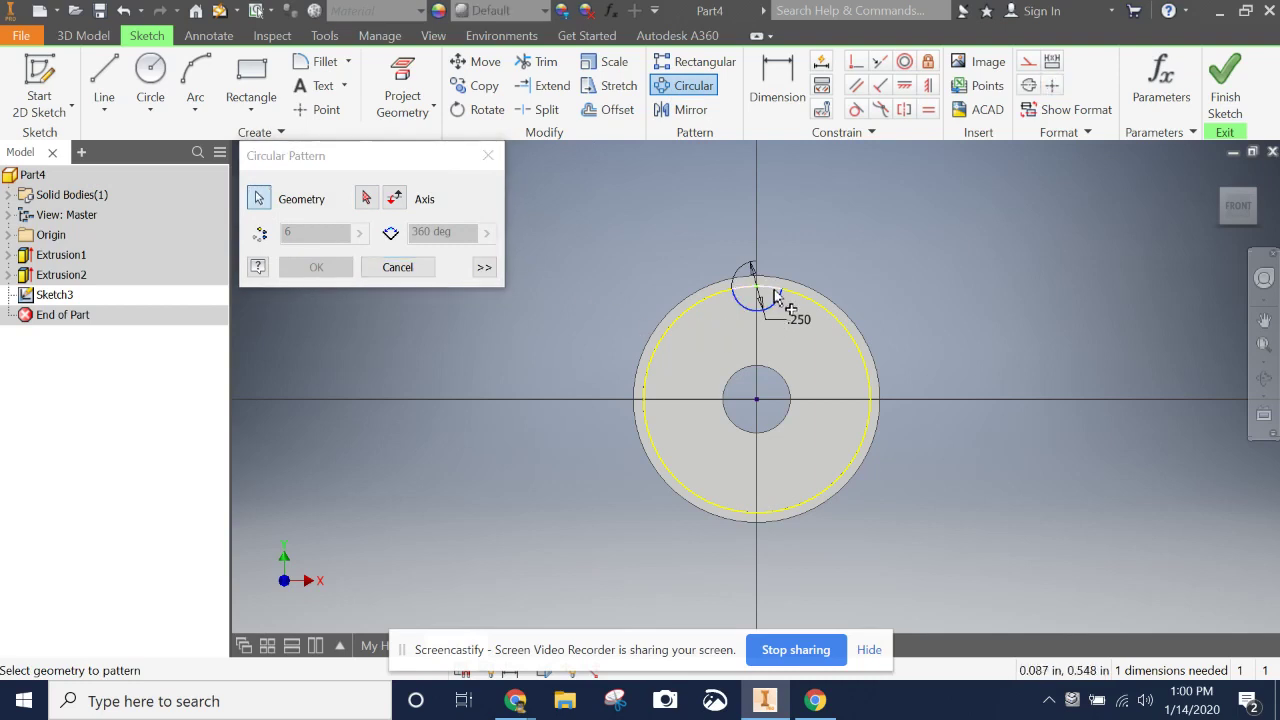
scroll(764, 291, "up", 5)
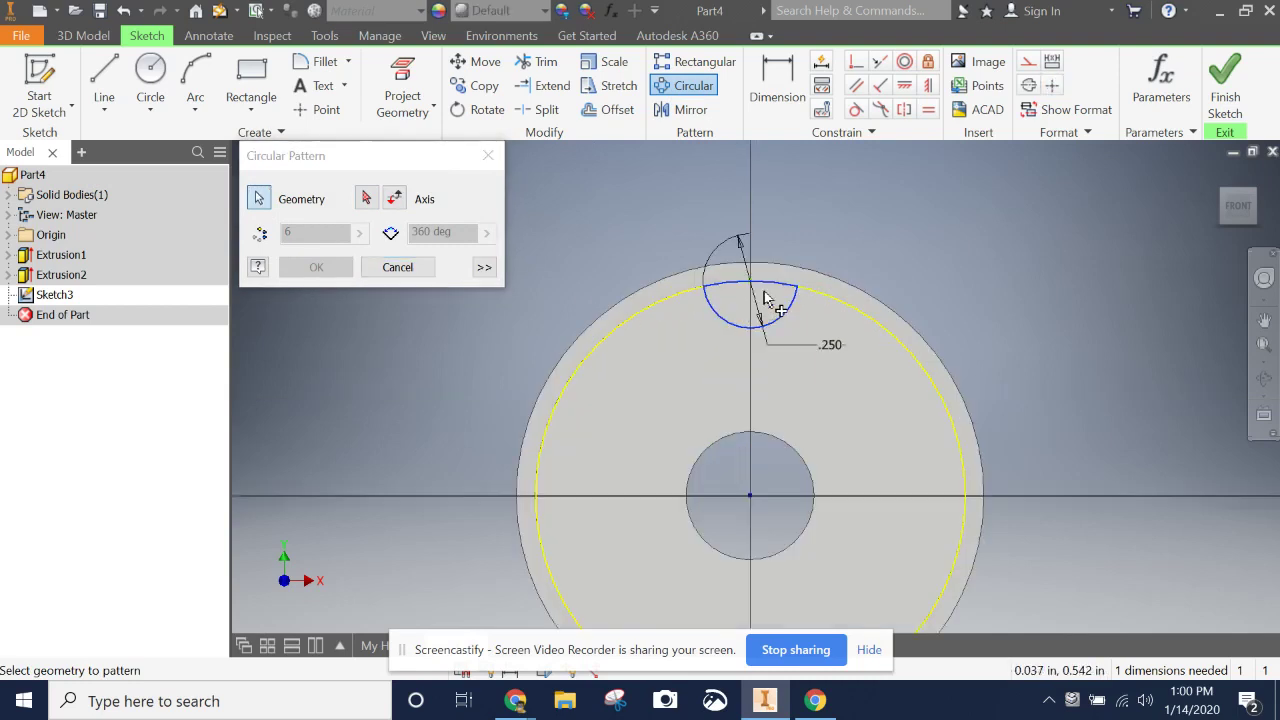
scroll(764, 291, "down", 3)
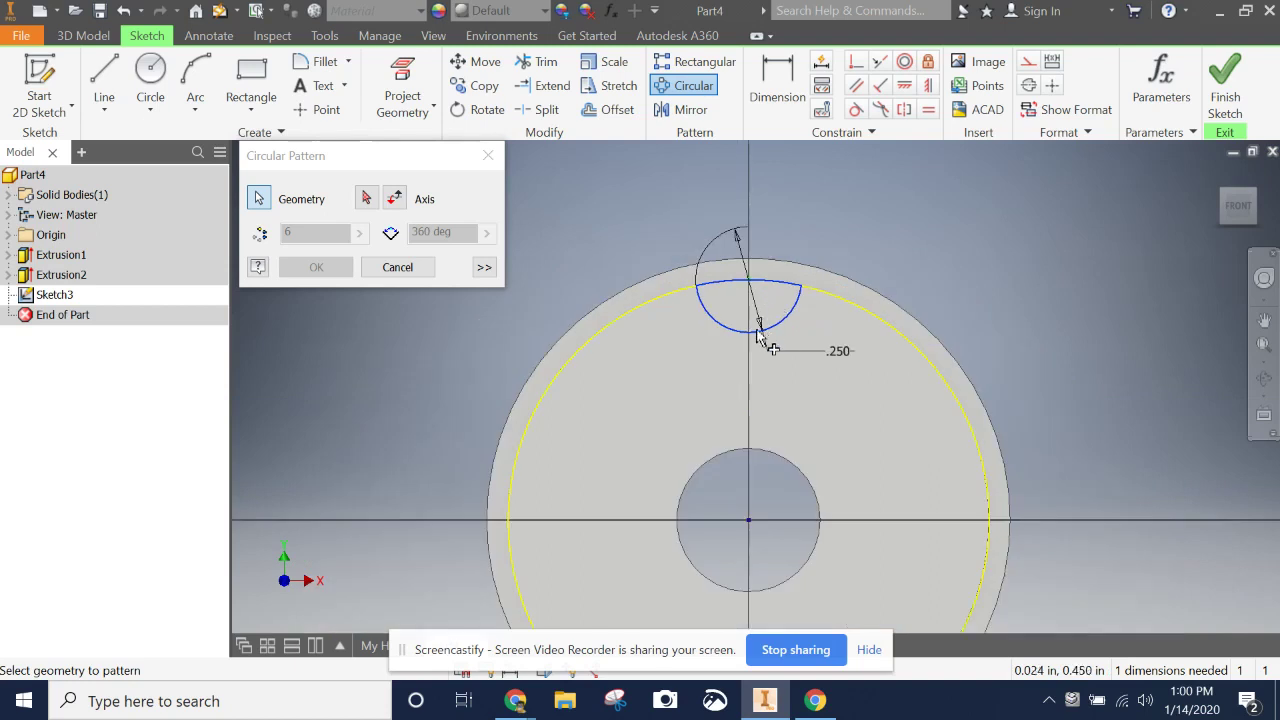
left_click(366, 199)
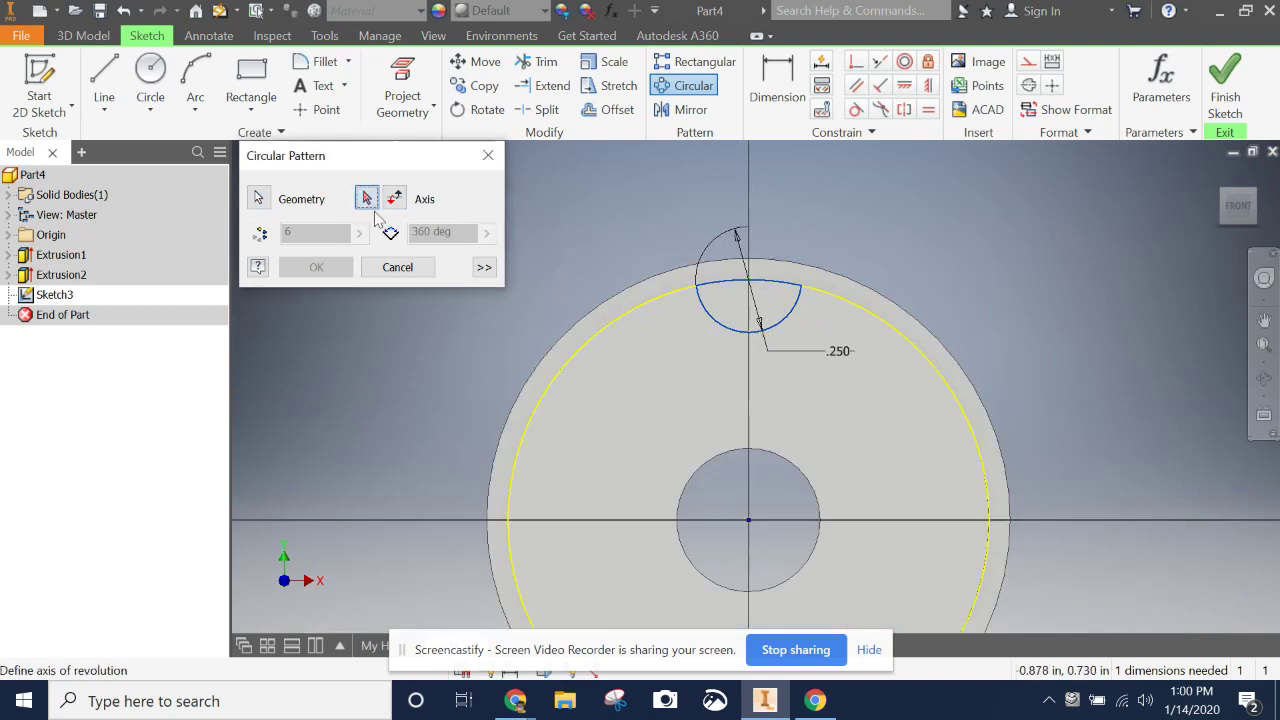
left_click(749, 520)
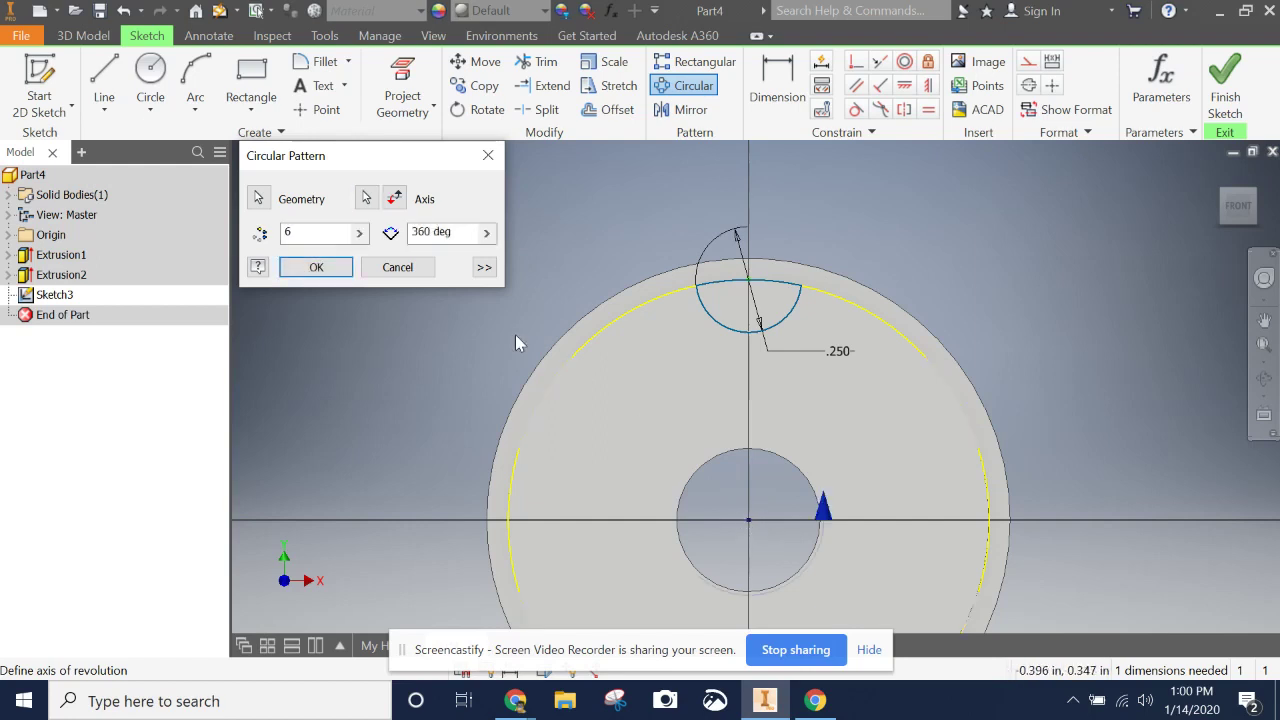
double_click(304, 234)
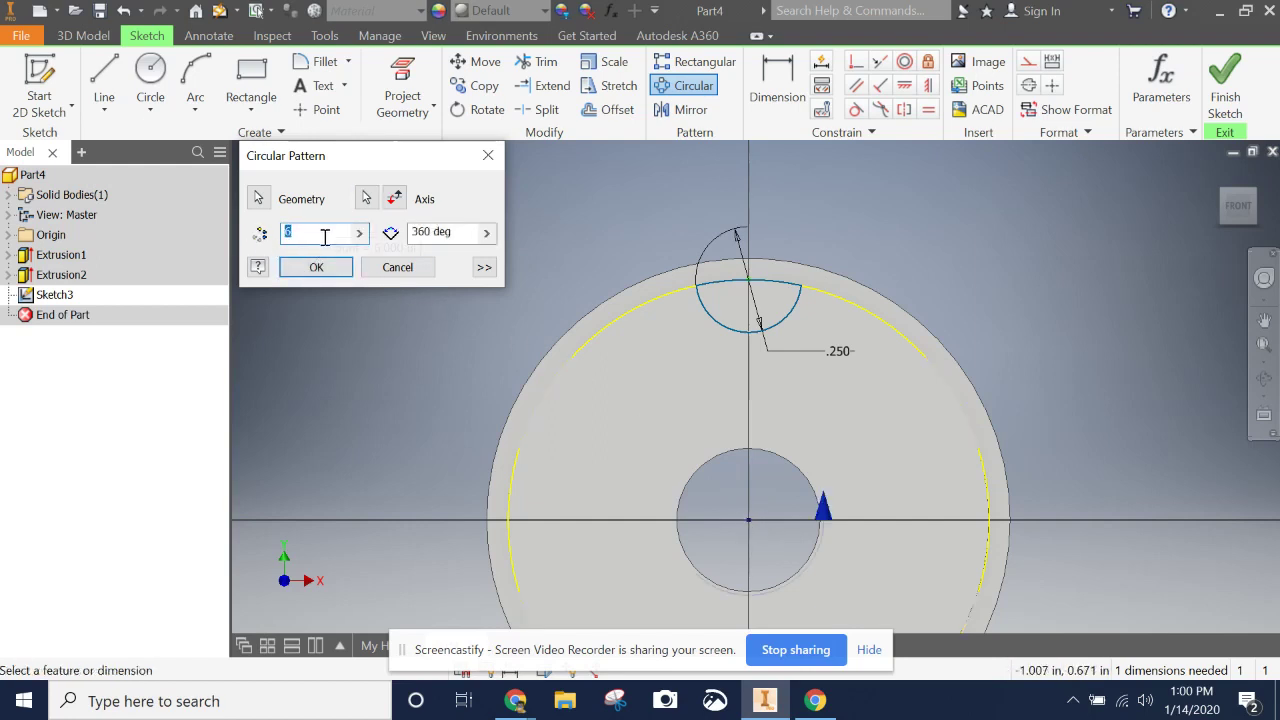
type("3")
left_click(316, 268)
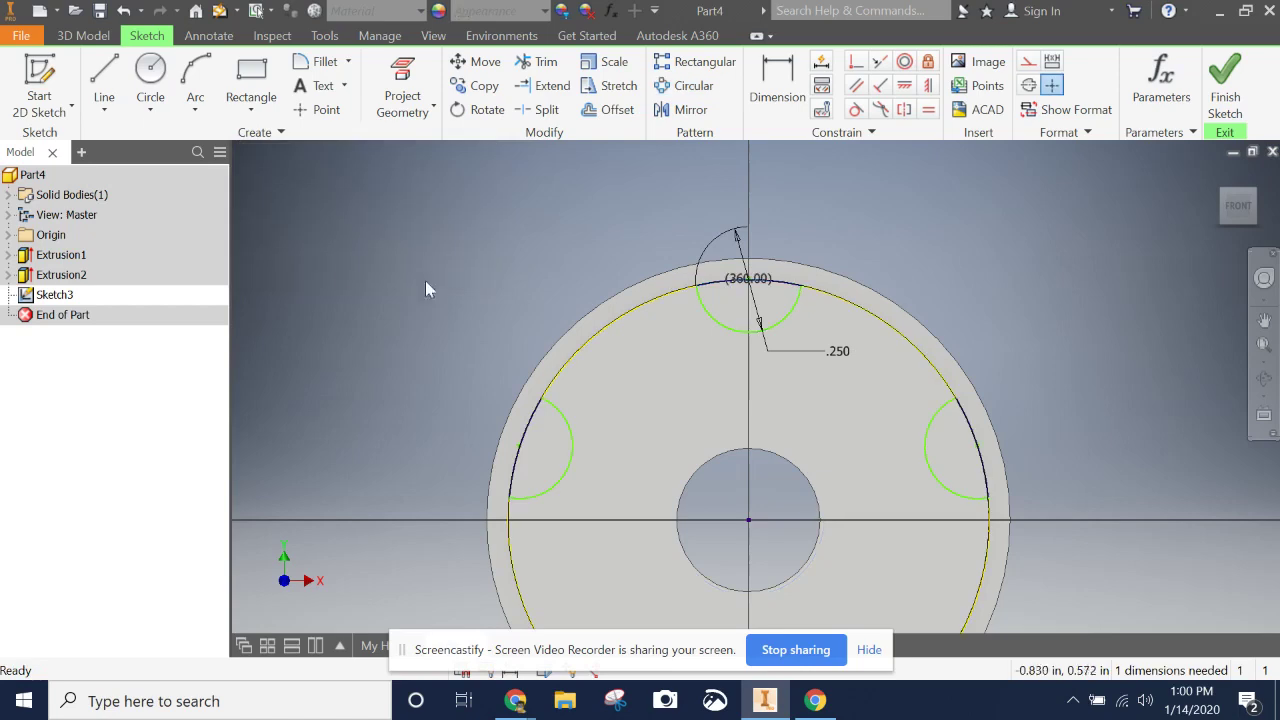
Step: Extrude-cut the left, top, right, bottom and lower-left semicircle profiles 0.05 in into the face
left_click(1226, 108)
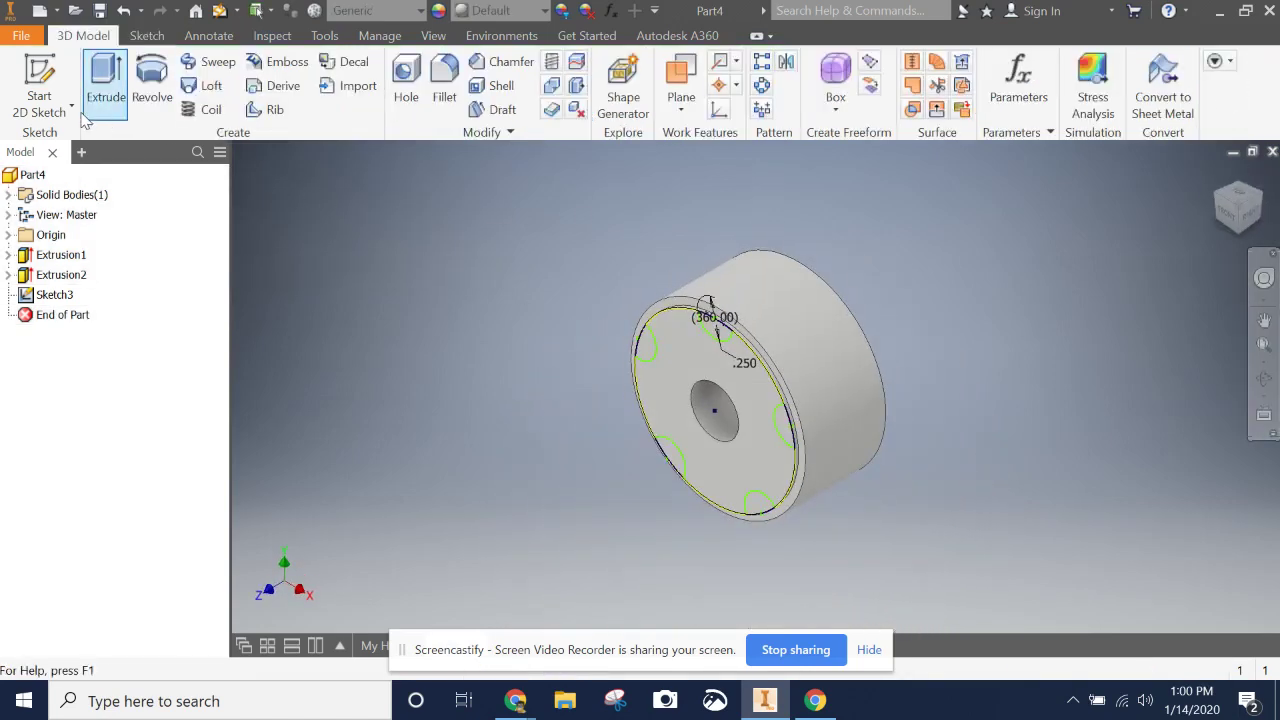
left_click(105, 85)
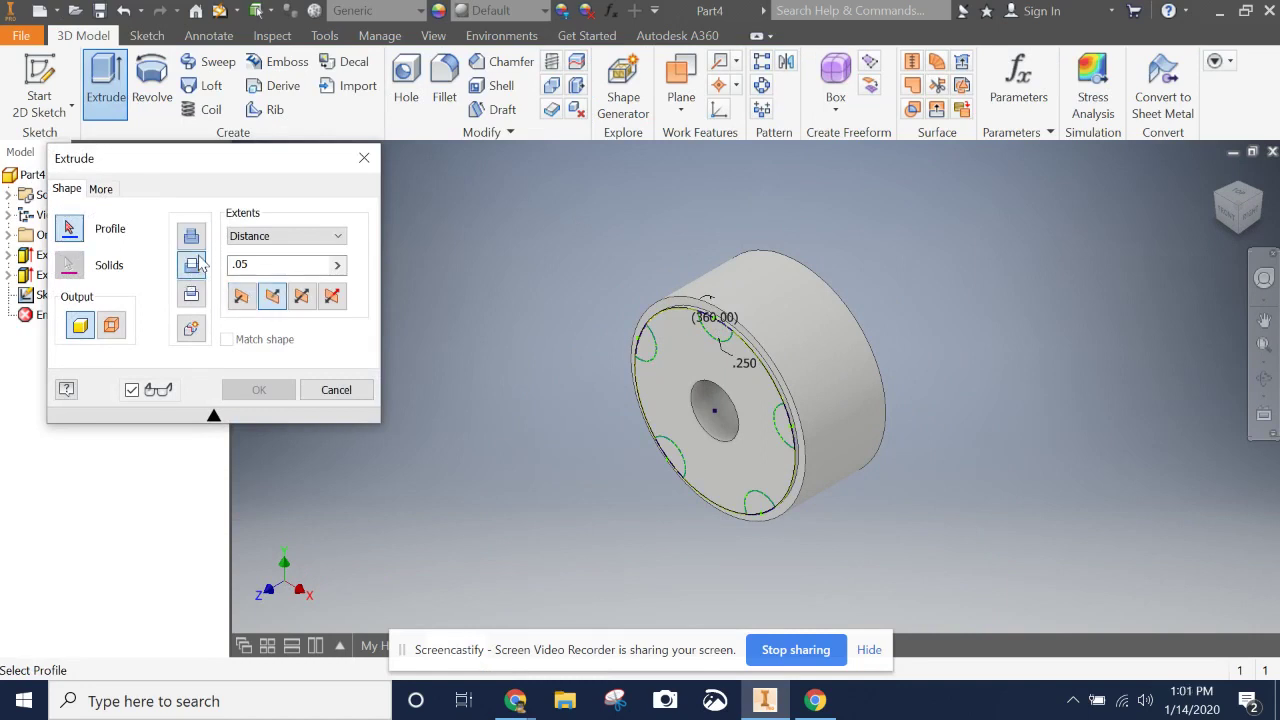
left_click(193, 264)
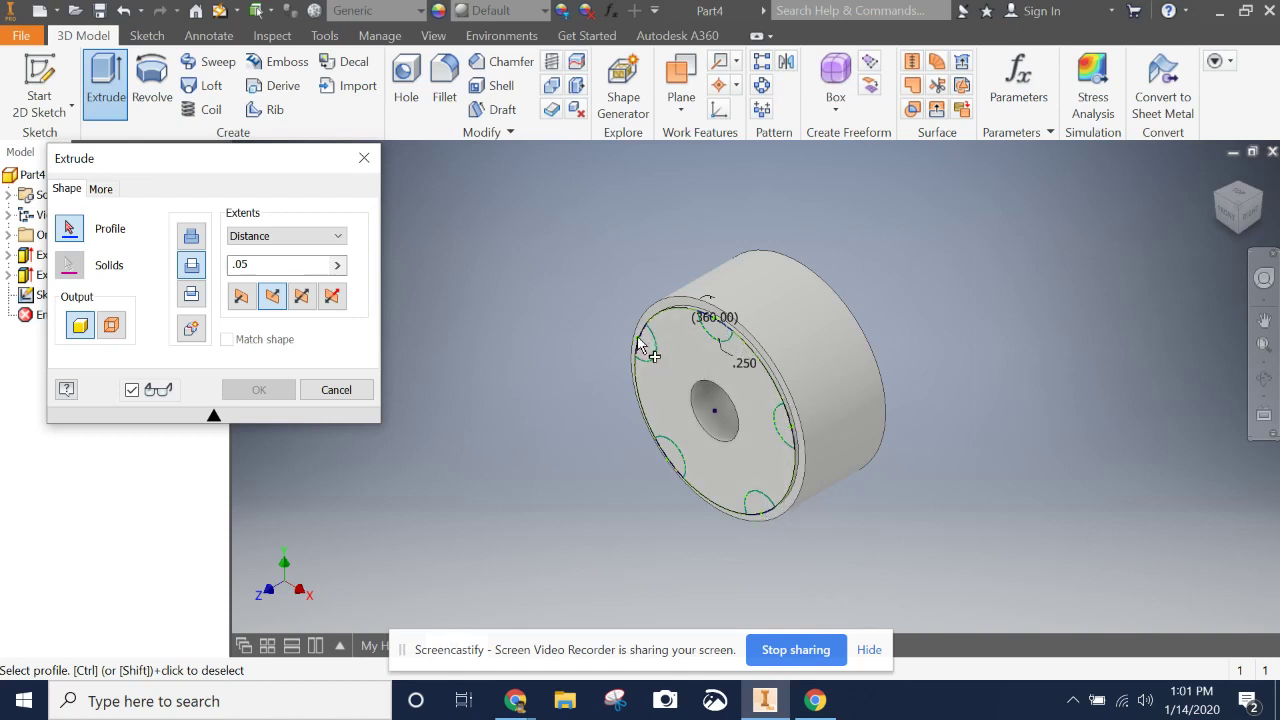
left_click(200, 270)
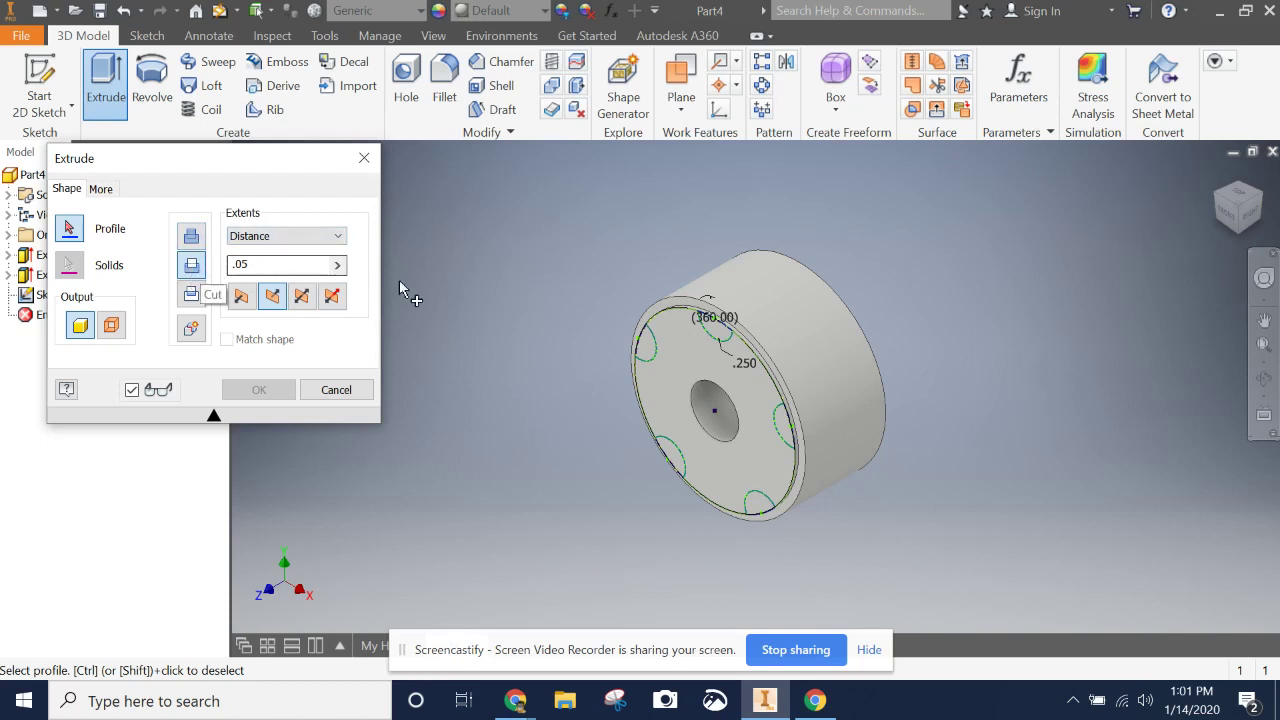
left_click(648, 352)
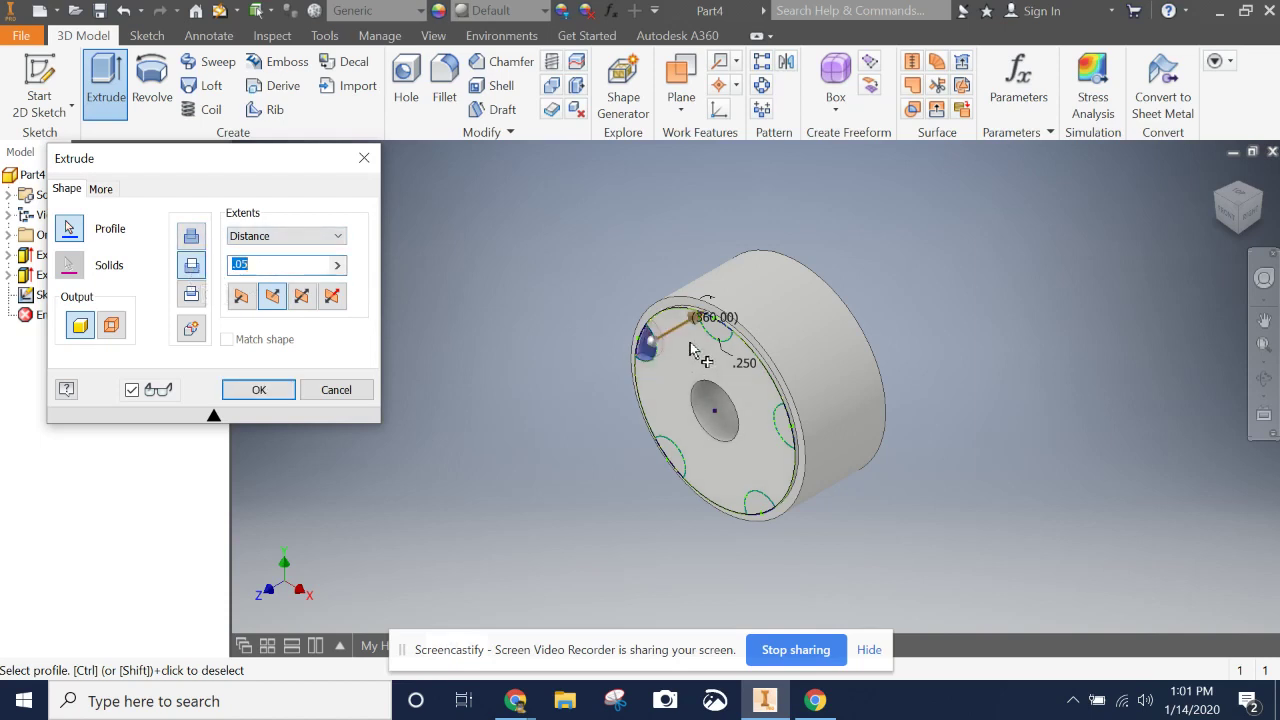
left_click(718, 332)
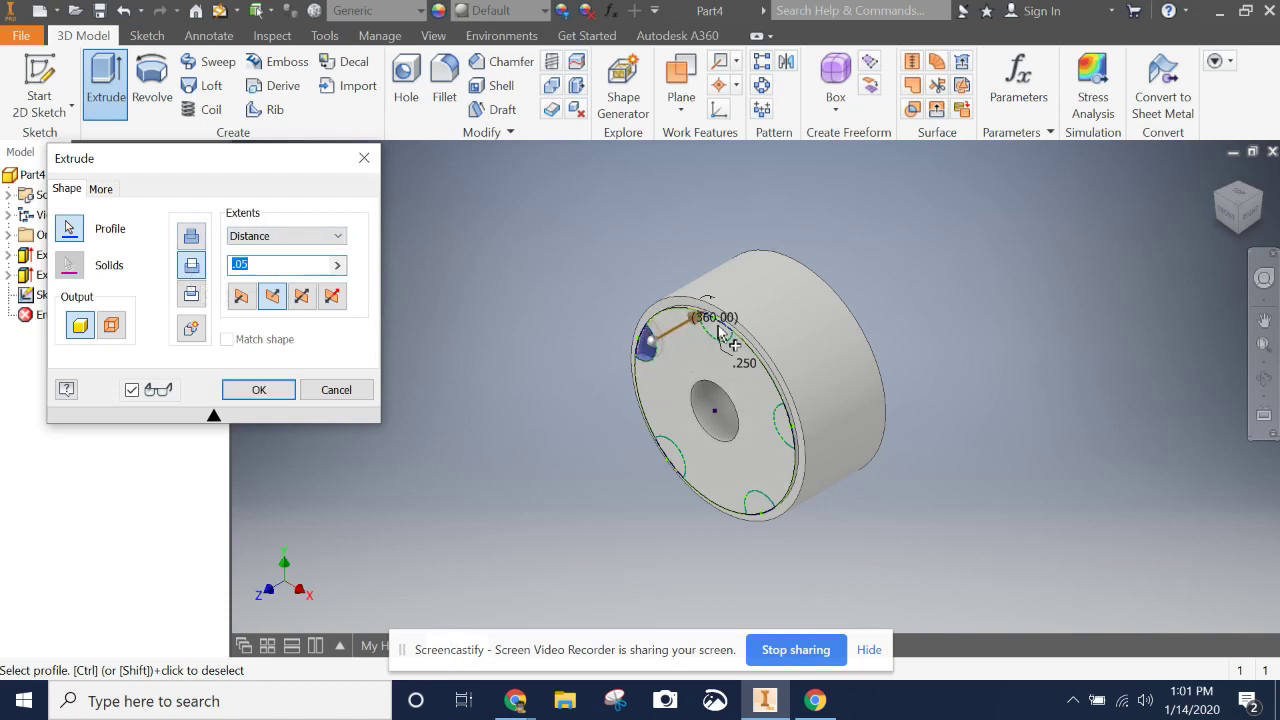
left_click(786, 420)
left_click(759, 514)
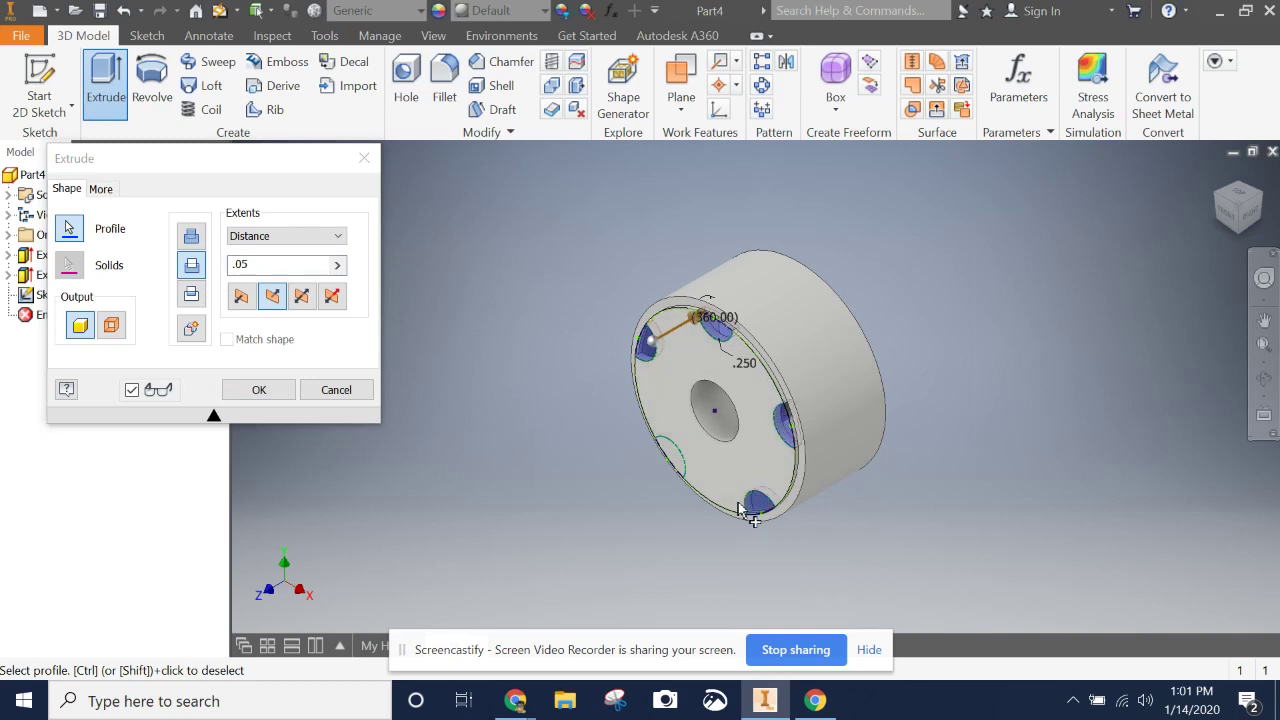
left_click(679, 466)
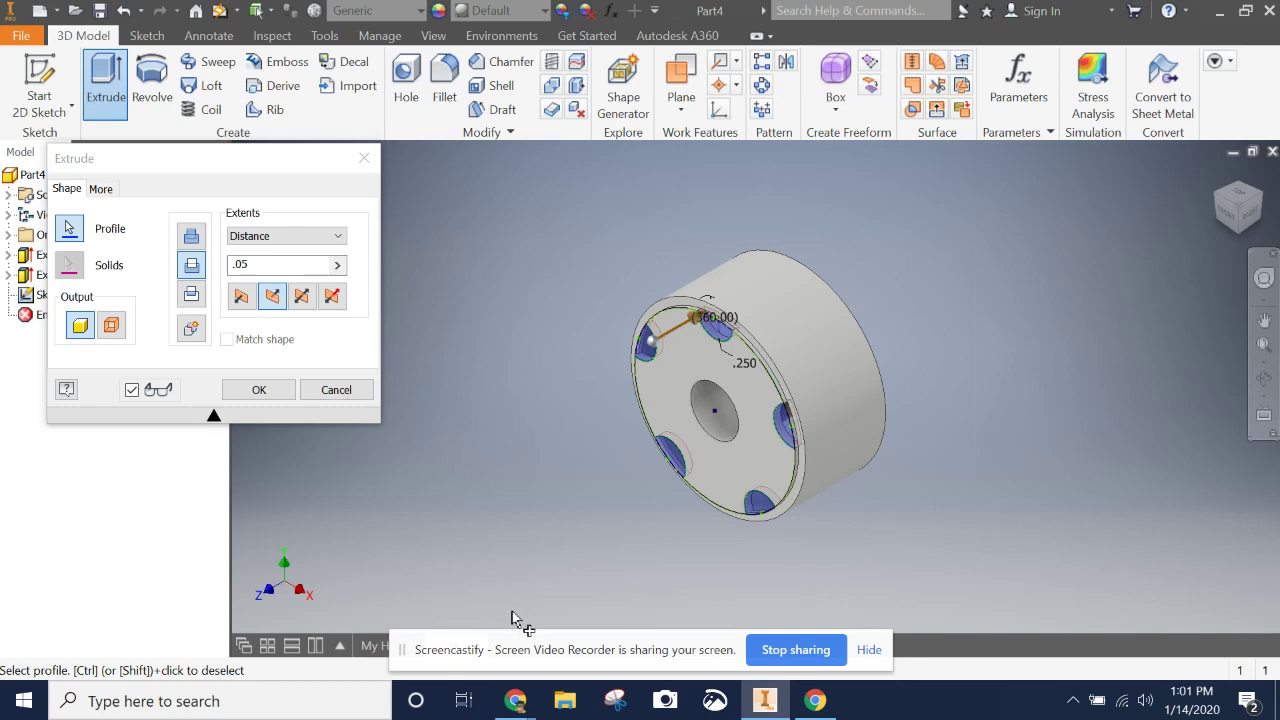
left_click(259, 389)
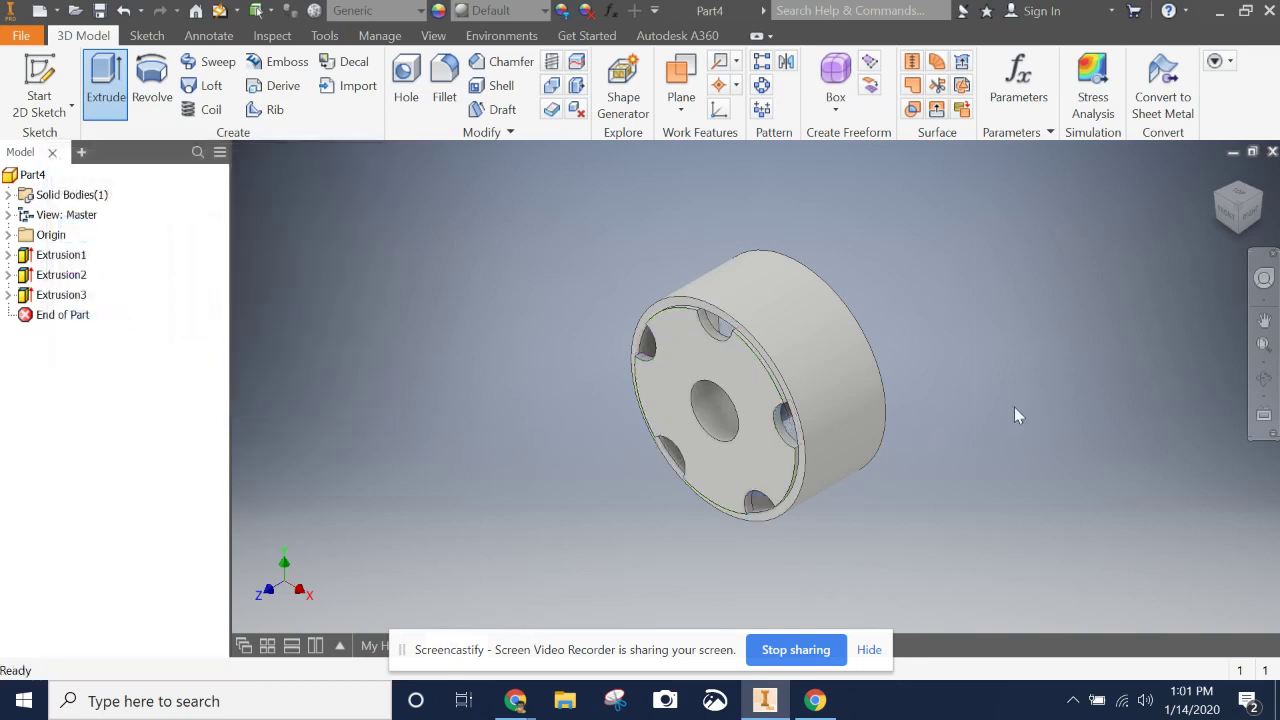
left_click(1231, 222)
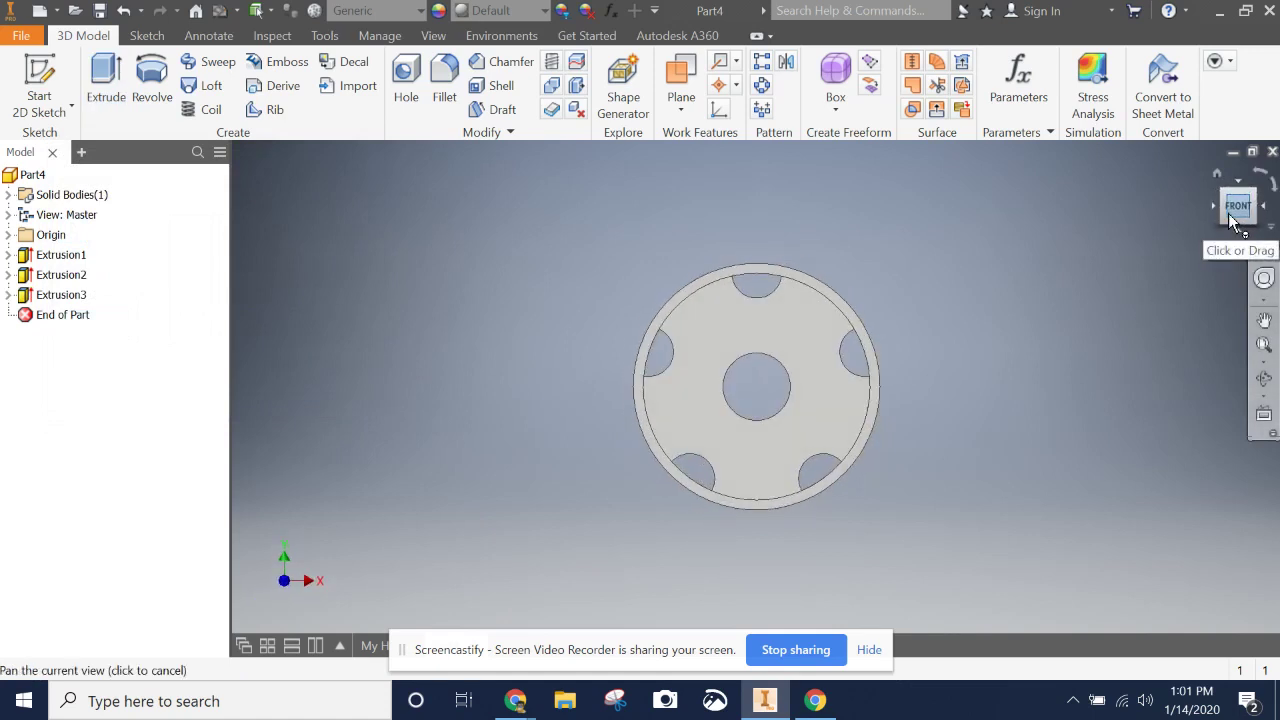
left_click(8, 294)
left_click(70, 314)
double_click(70, 316)
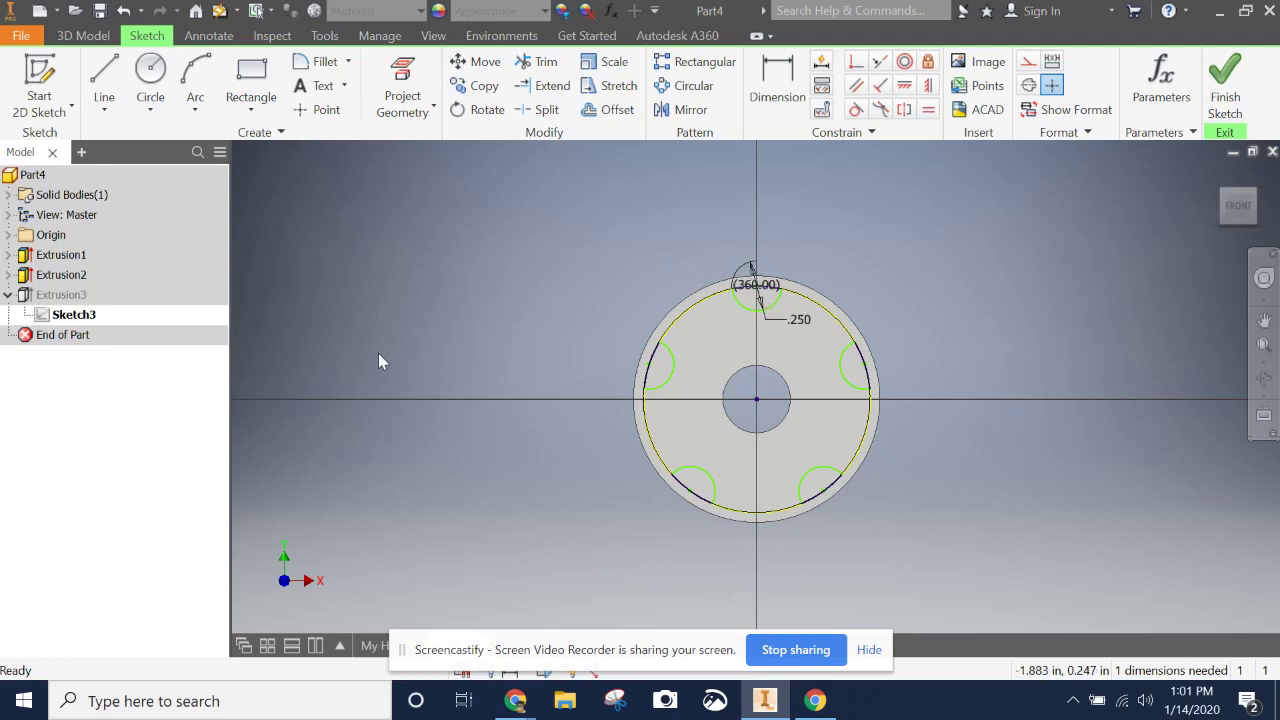
left_click(1225, 80)
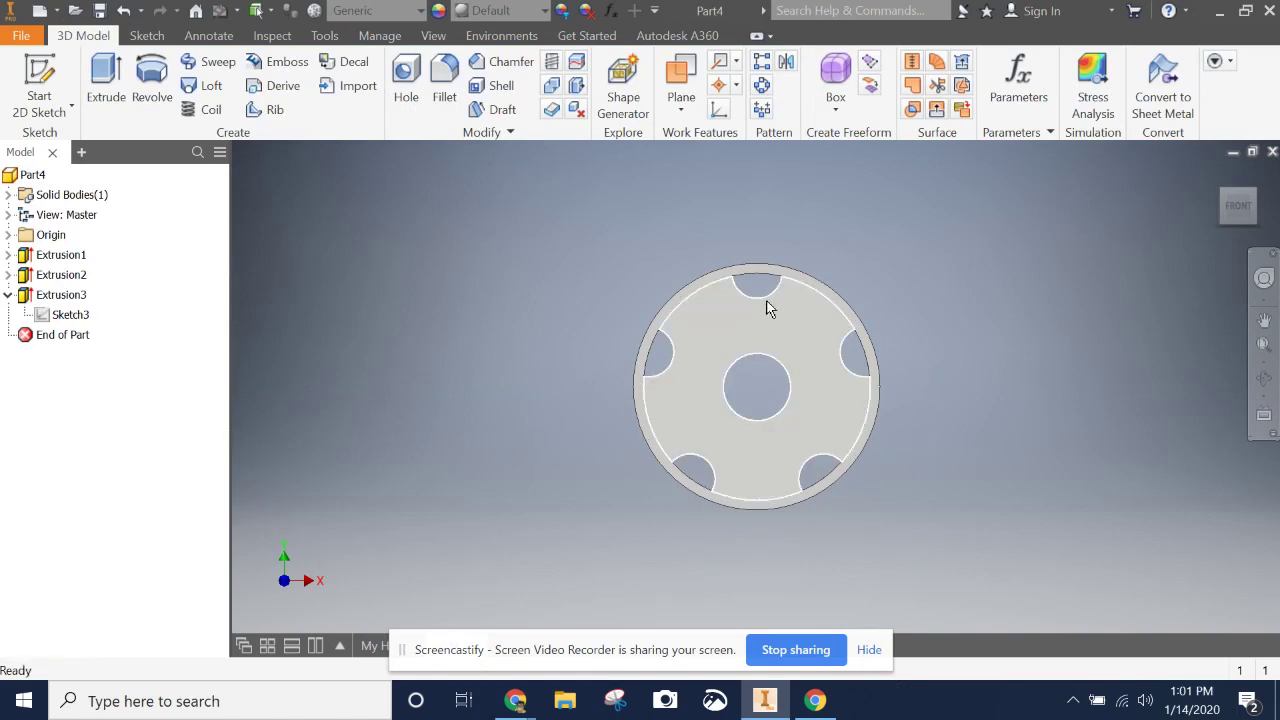
double_click(62, 316)
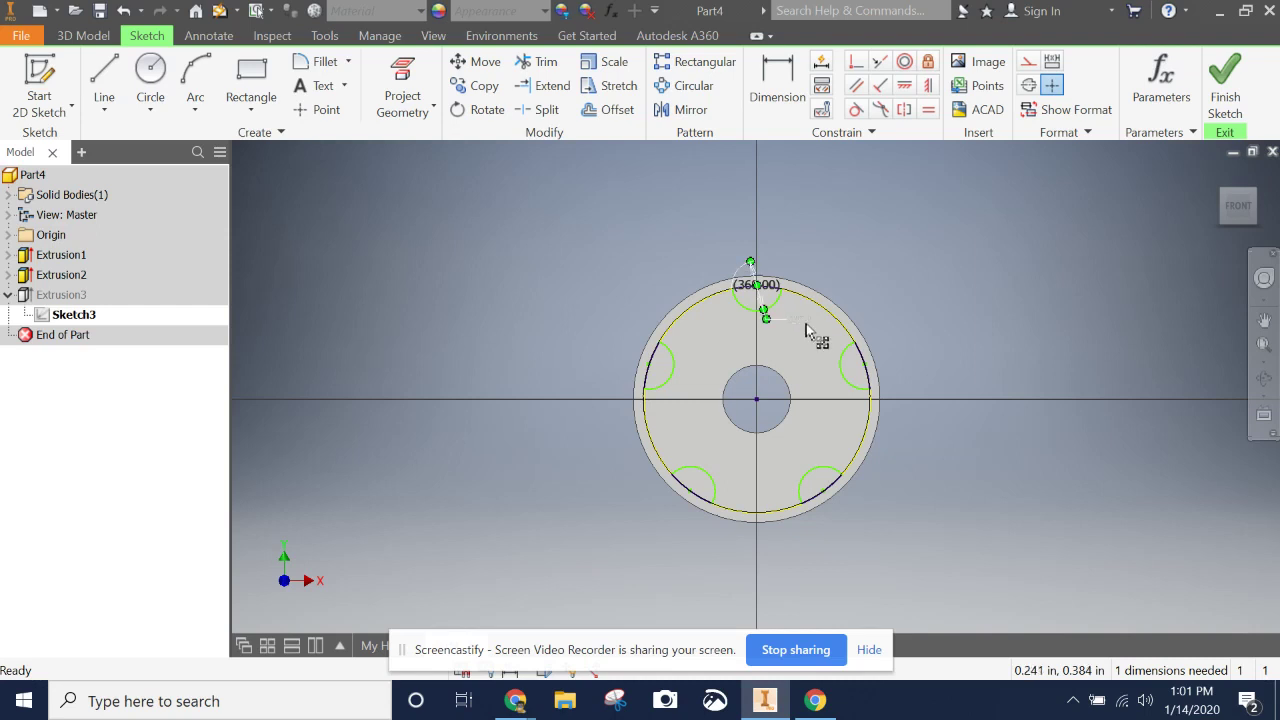
left_click(1222, 90)
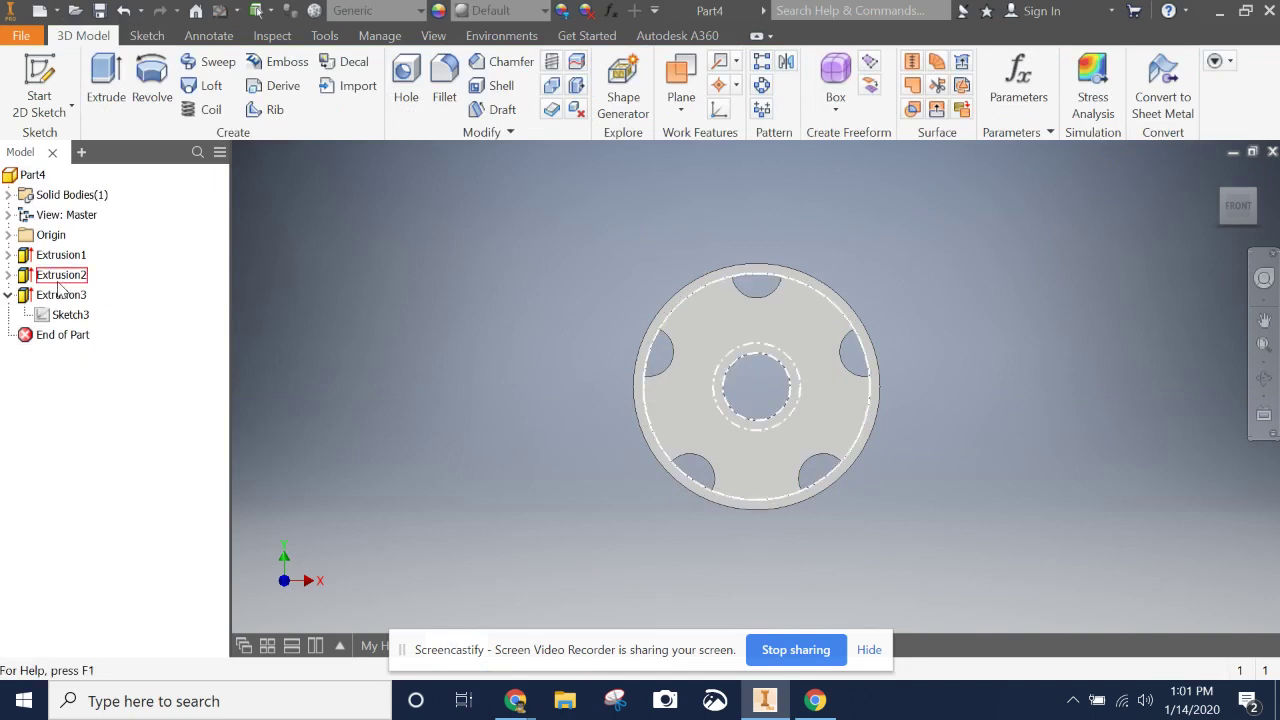
left_click(9, 295)
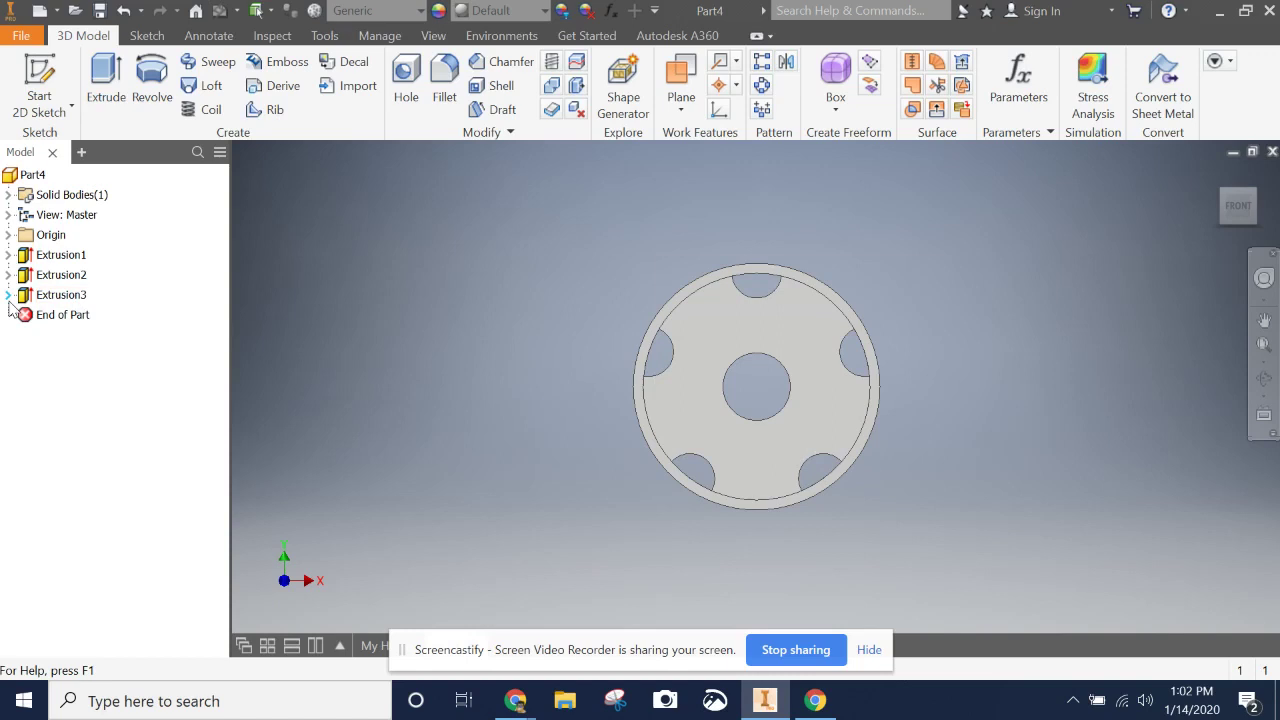
Step: Edit Sketch3 to change the cutout dimension from 0.250 to 0.500 and finish the sketch
left_click(9, 295)
right_click(60, 314)
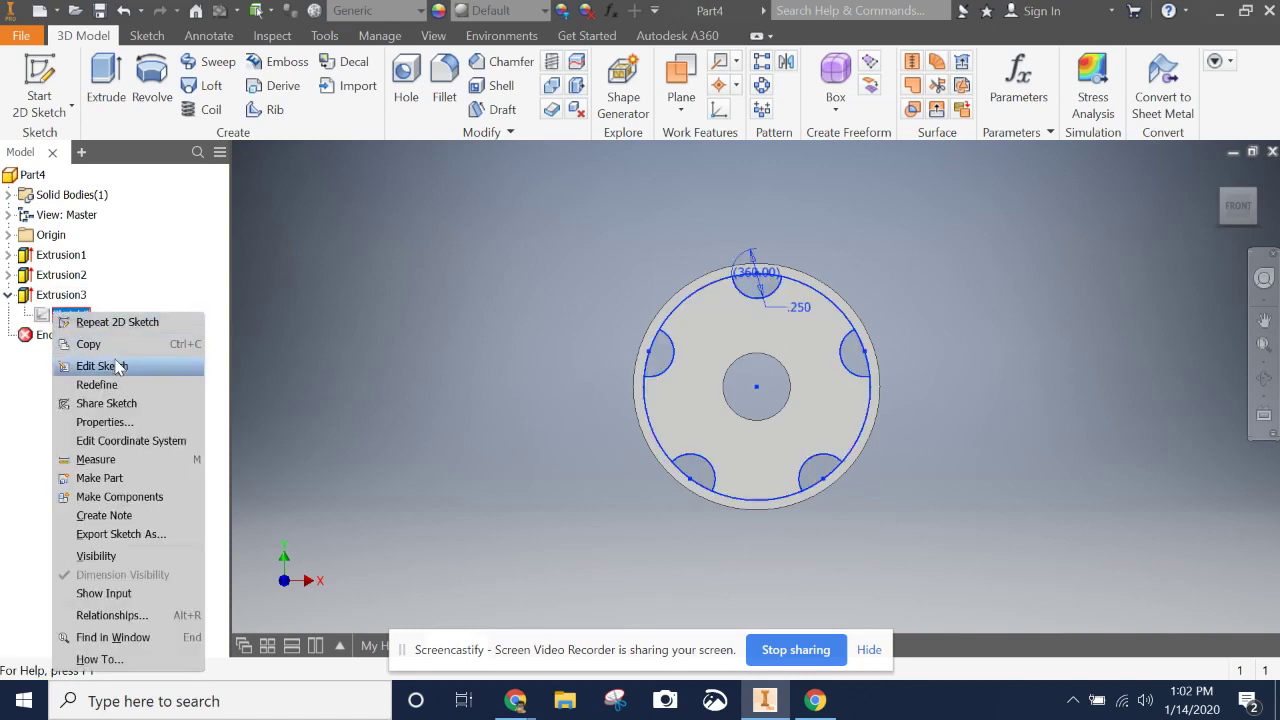
left_click(116, 362)
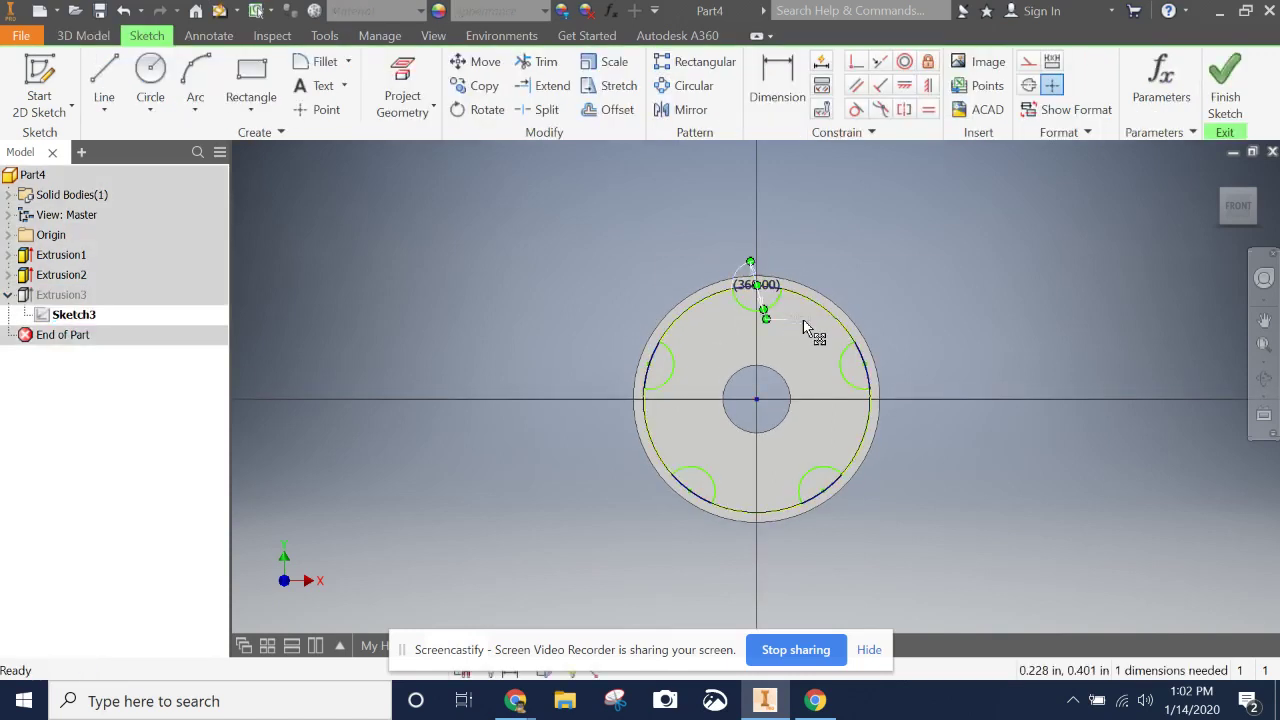
left_click(810, 325)
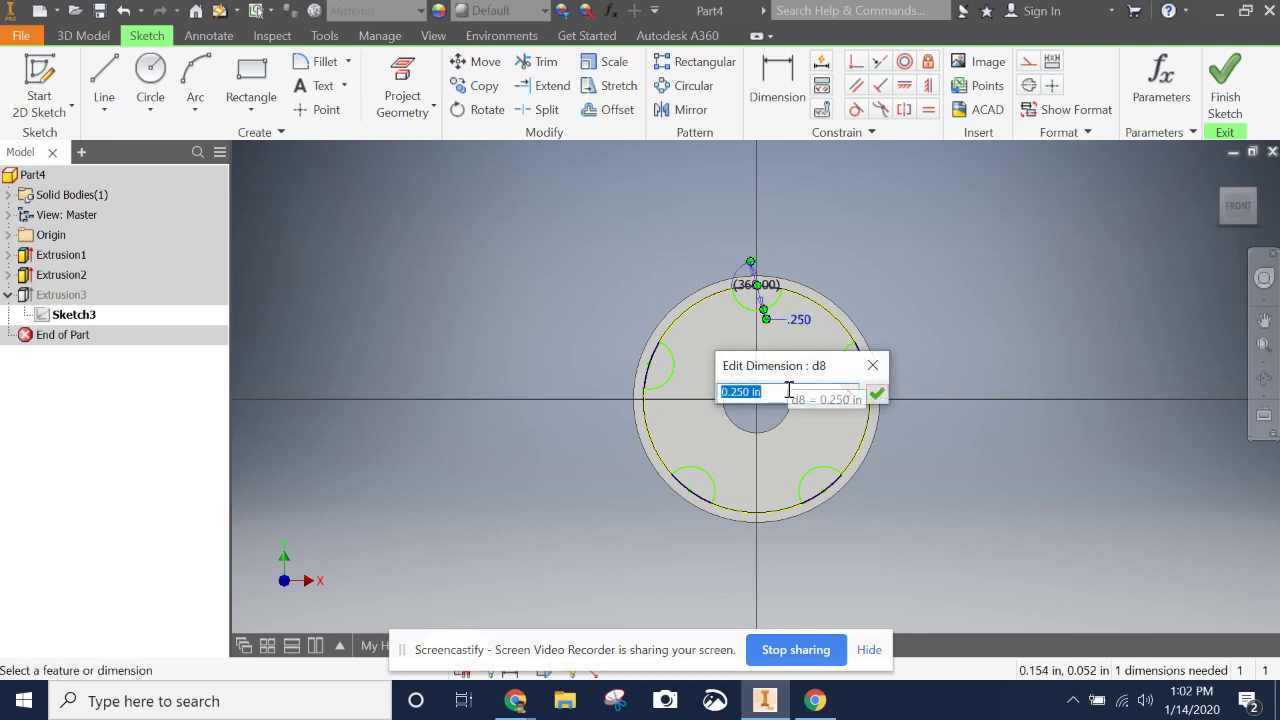
type(".")
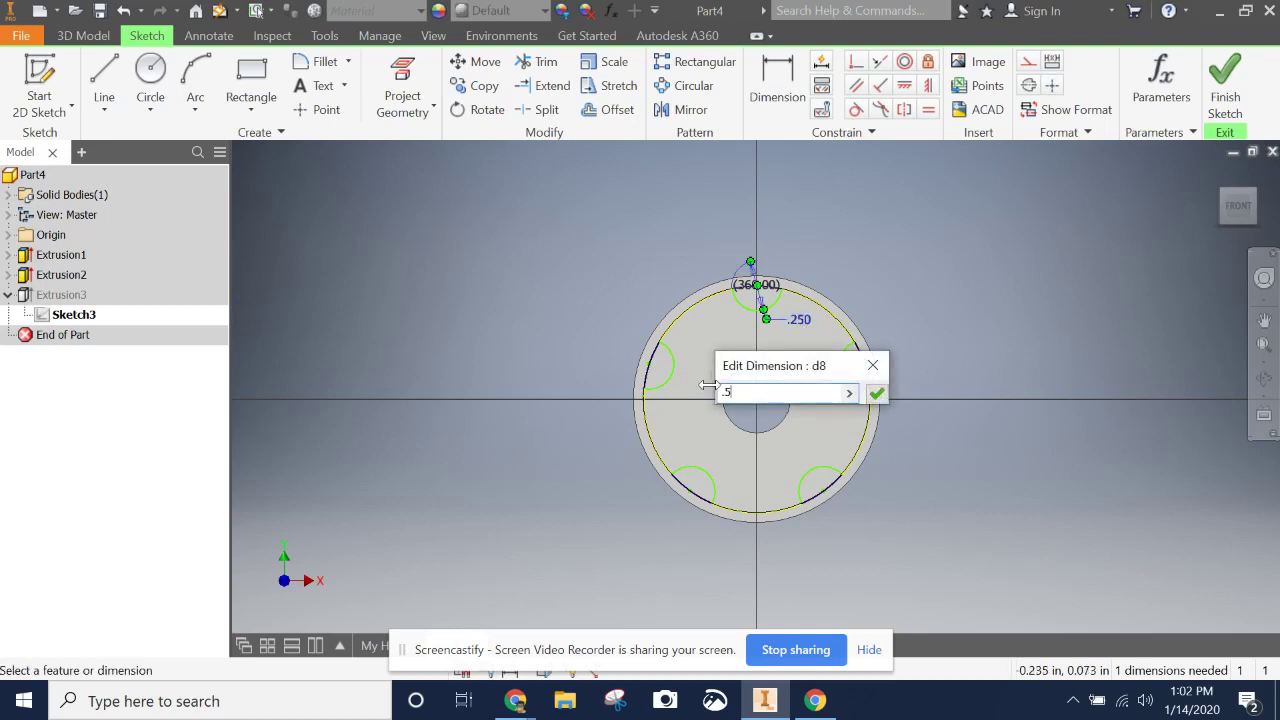
type("5")
key("Return")
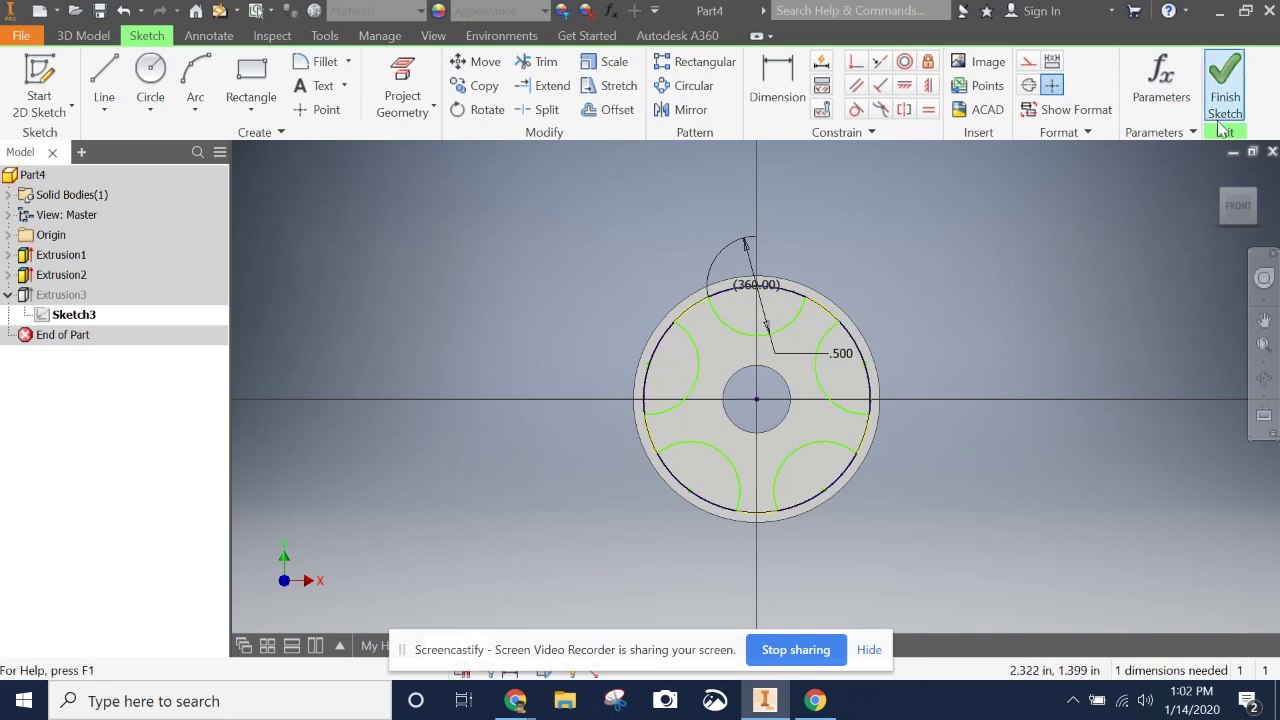
left_click(1224, 90)
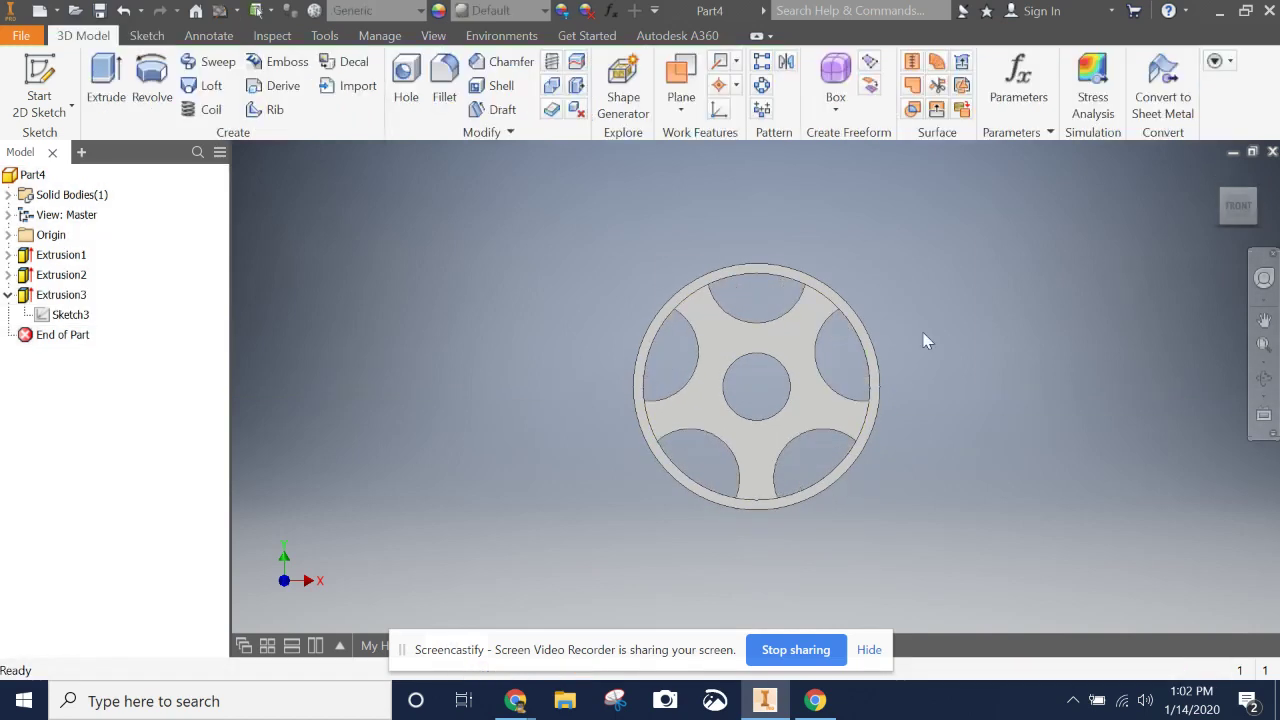
left_click(1255, 195)
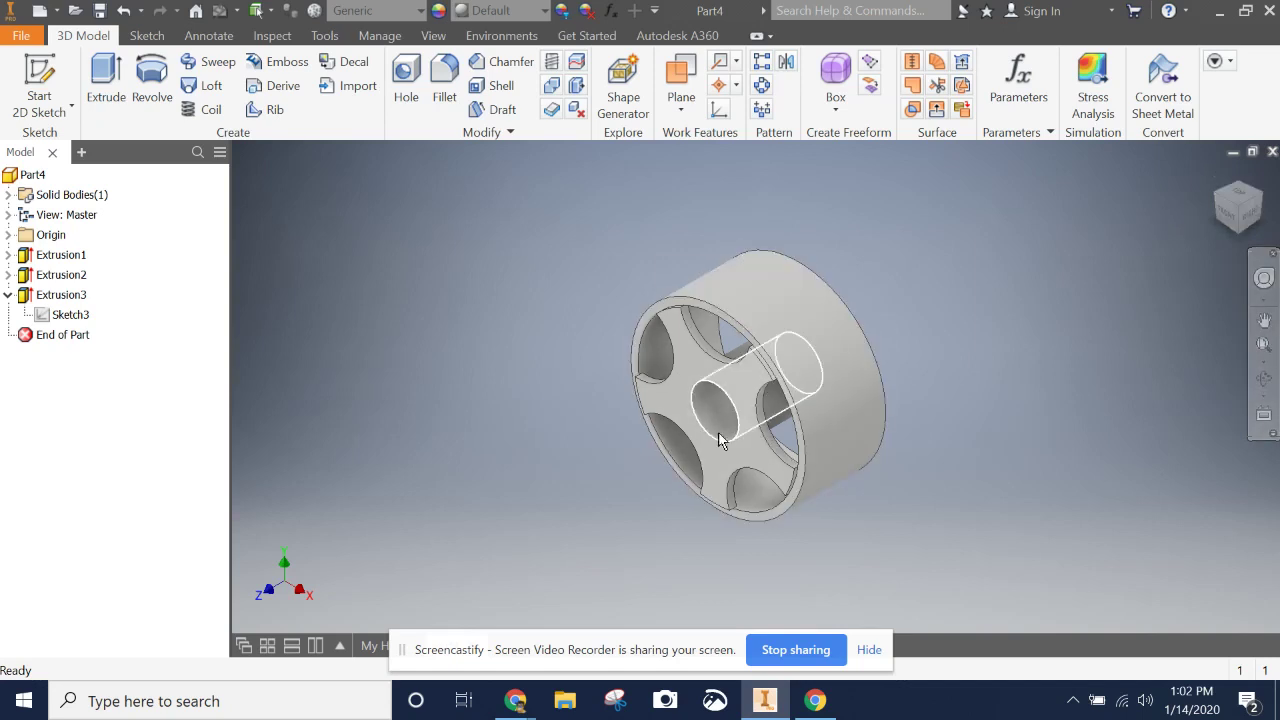
Step: Apply the Chrome - Polished appearance to the wheel and orbit to an angled view of its face
left_click(421, 10)
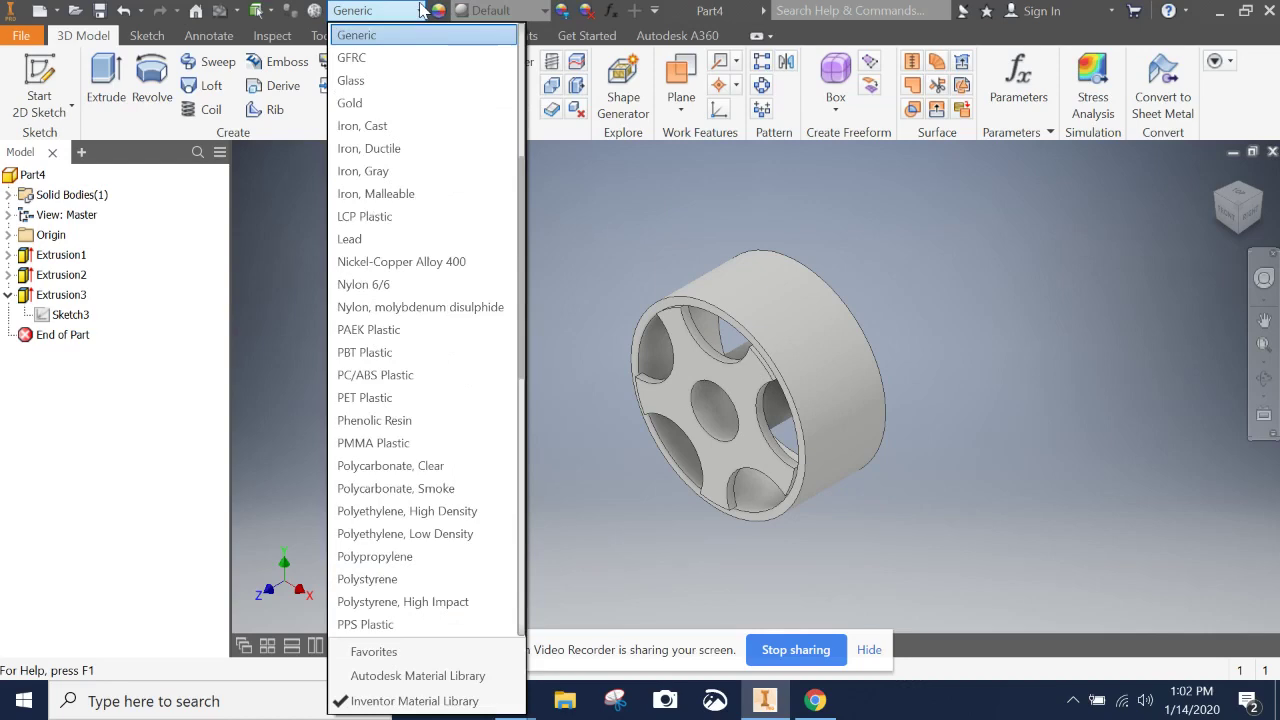
left_click(505, 10)
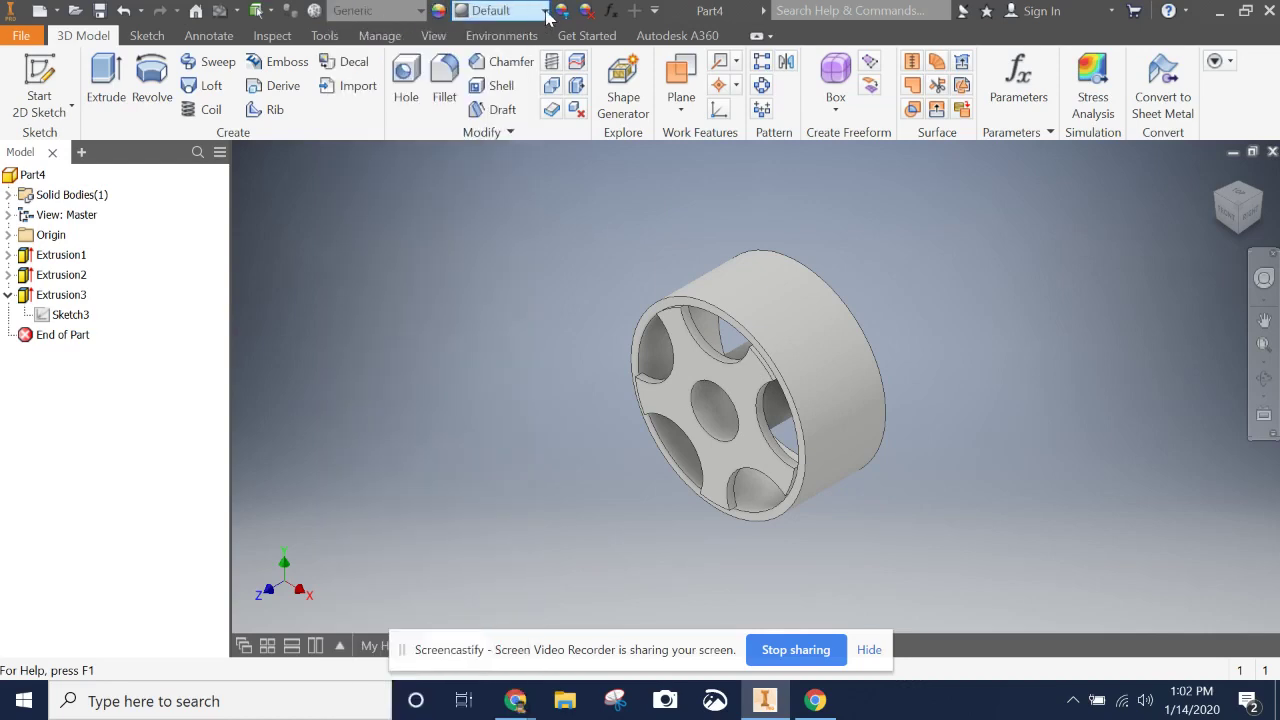
left_click(544, 10)
scroll(569, 212, "up", 6)
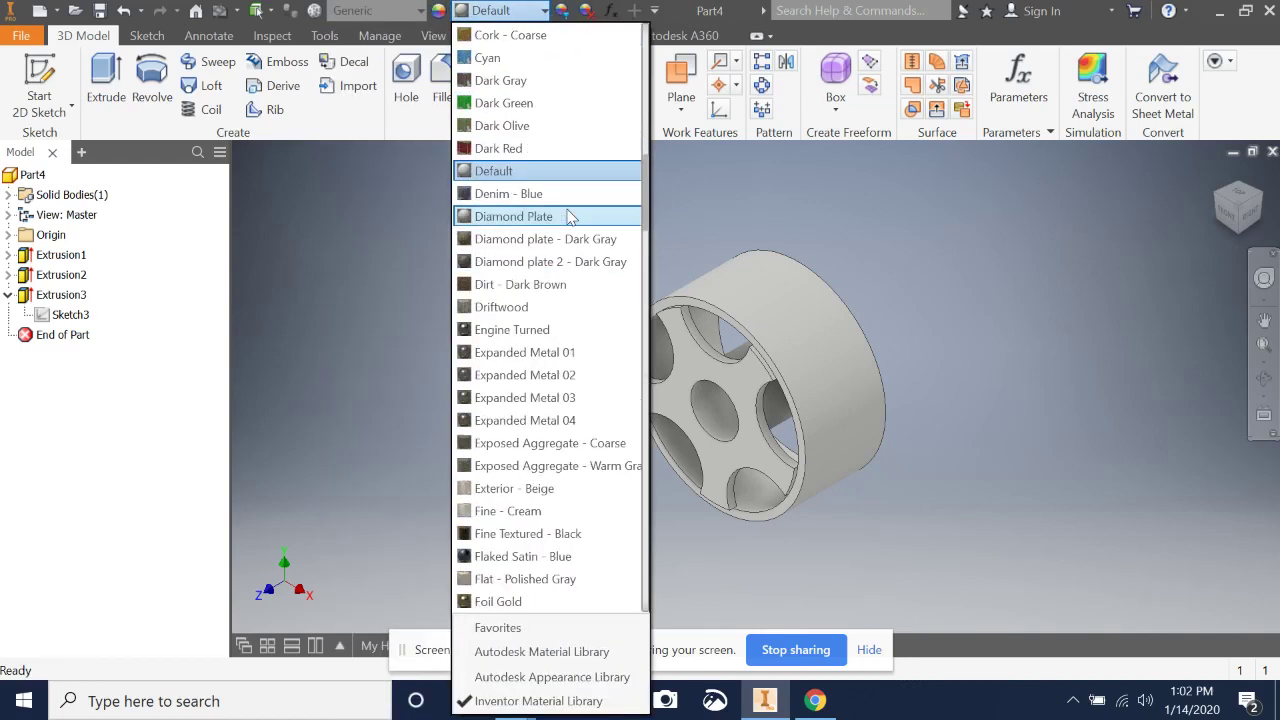
scroll(569, 218, "up", 1)
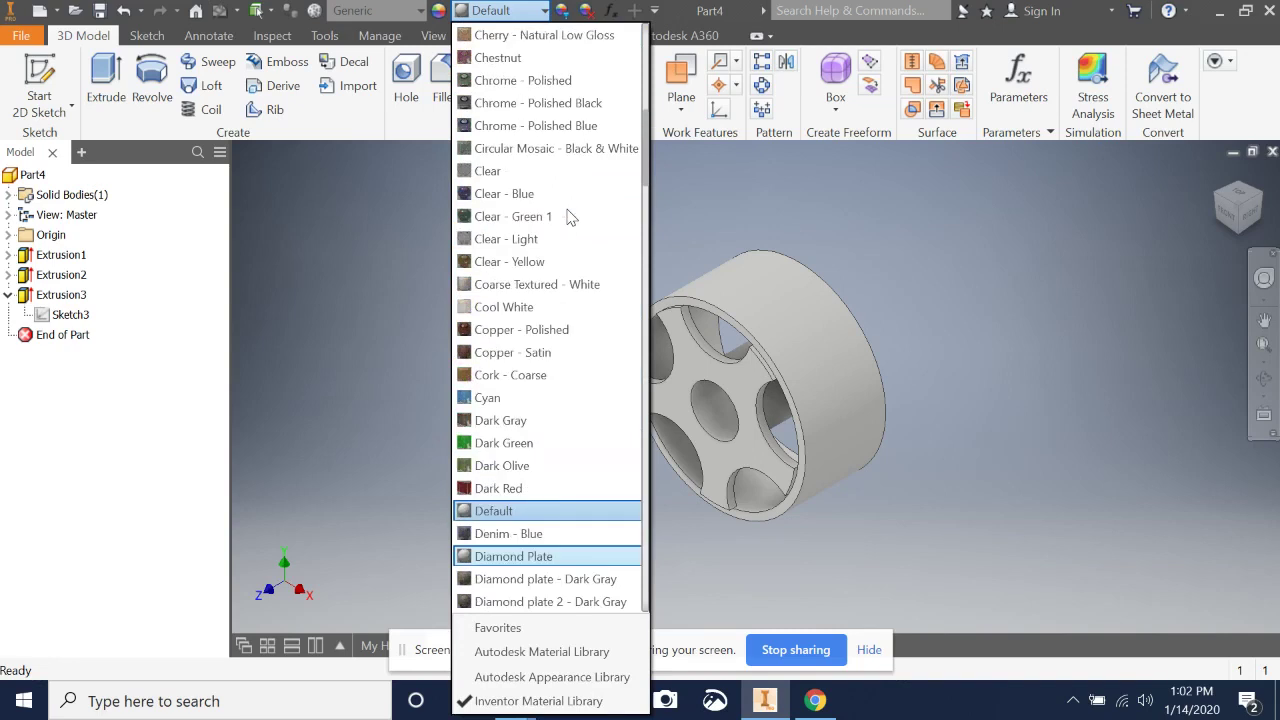
left_click(563, 84)
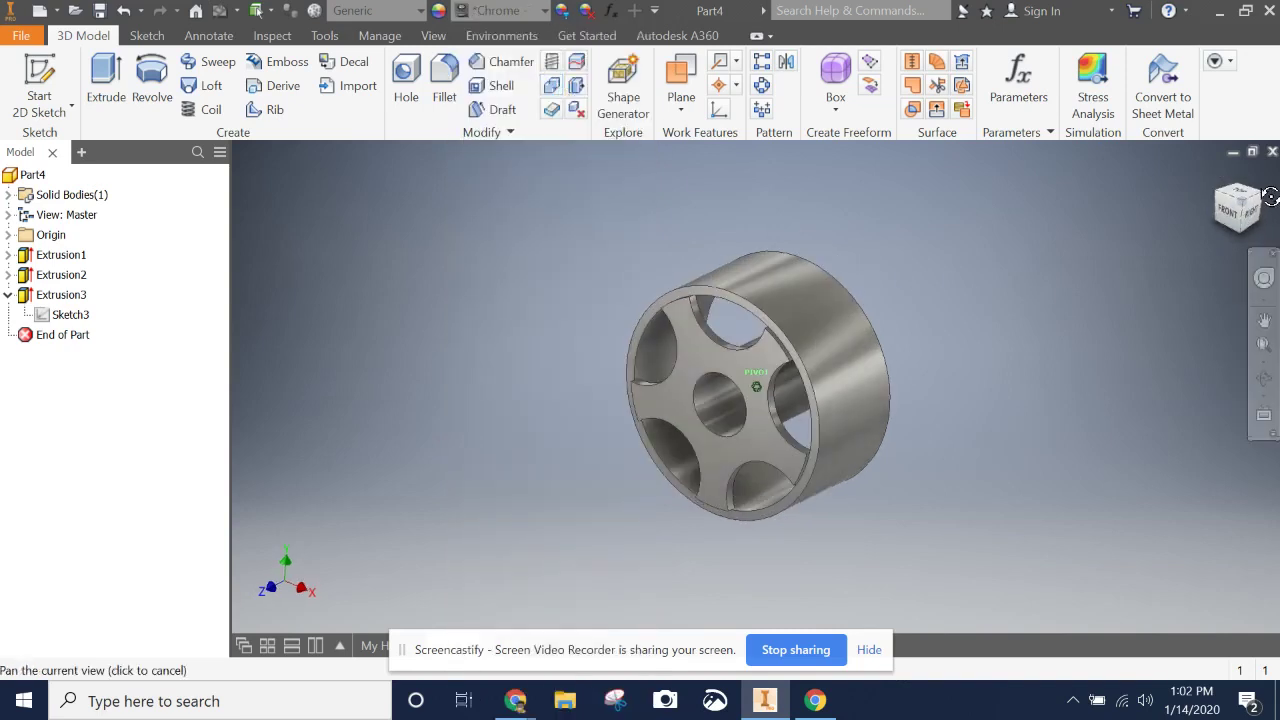
left_click(1270, 196)
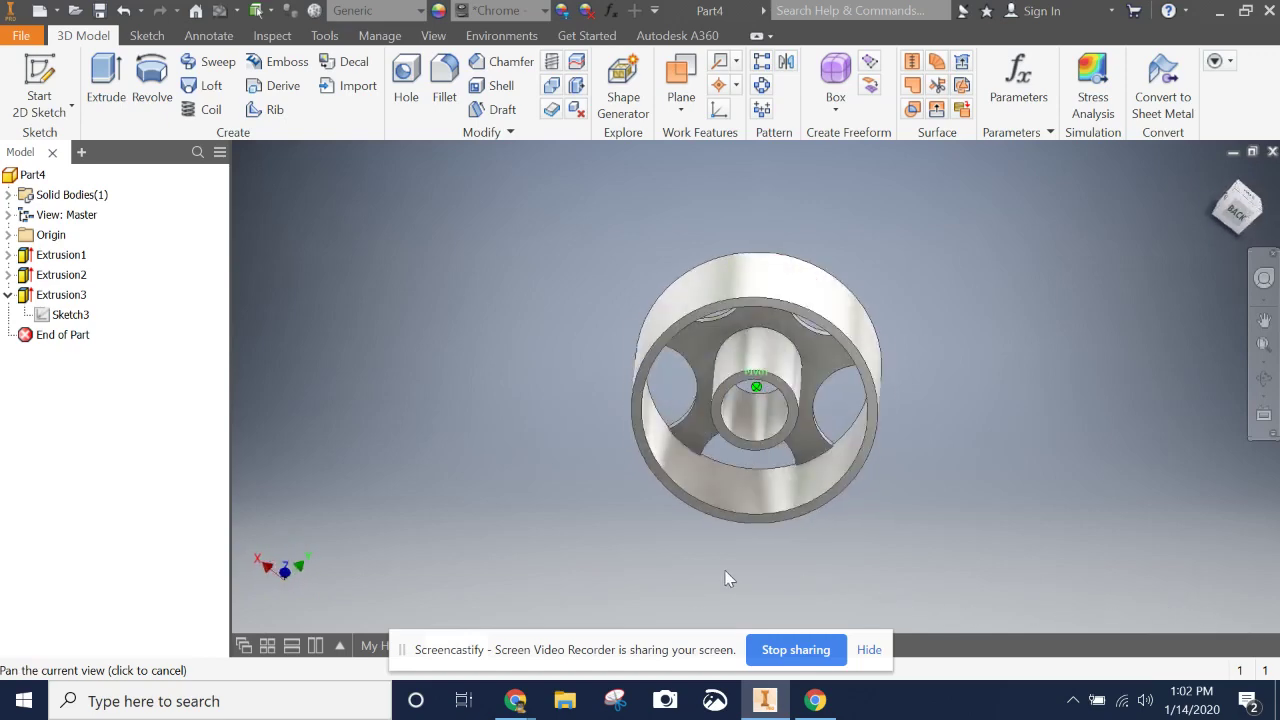
middle_click_drag(727, 578, 1250, 358, "shift")
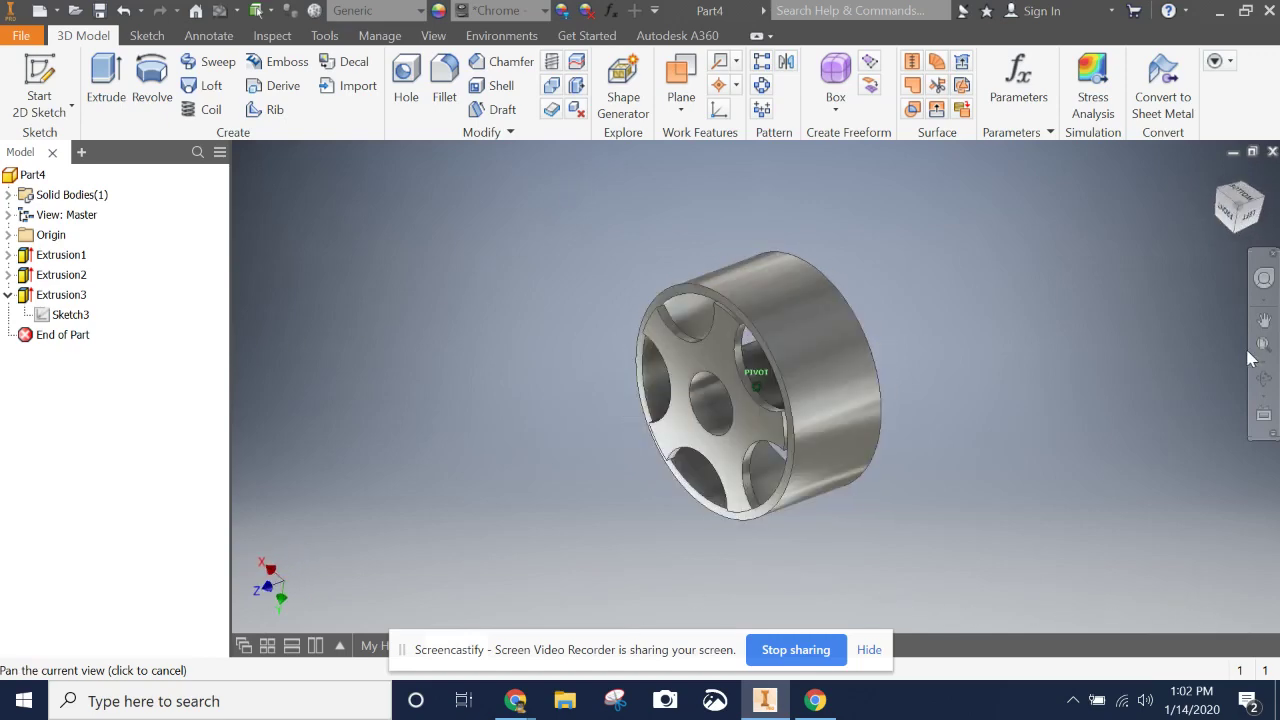